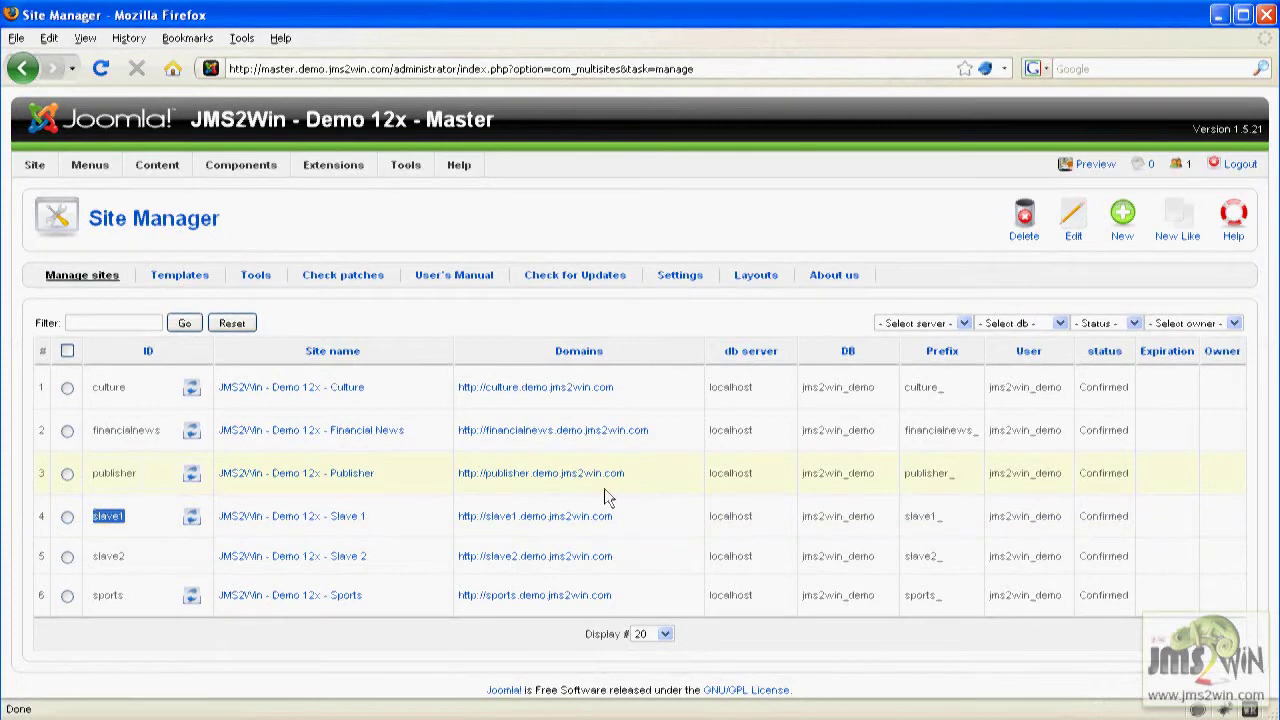
# Open the Slave 1 administrator in a new tab and go to its User Manager.
pyautogui.hotkey('ctrl', 't')
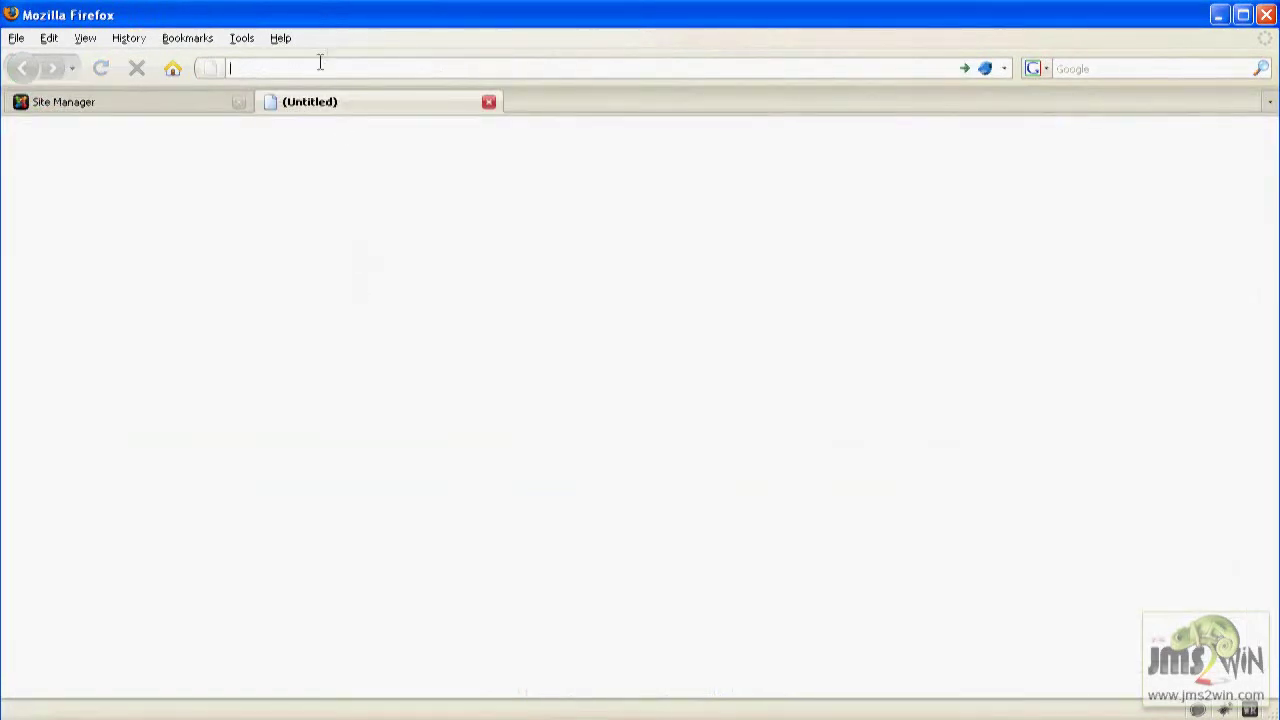
pyautogui.write('http://slave1.demo.jms2win.com/administrator/index.php')
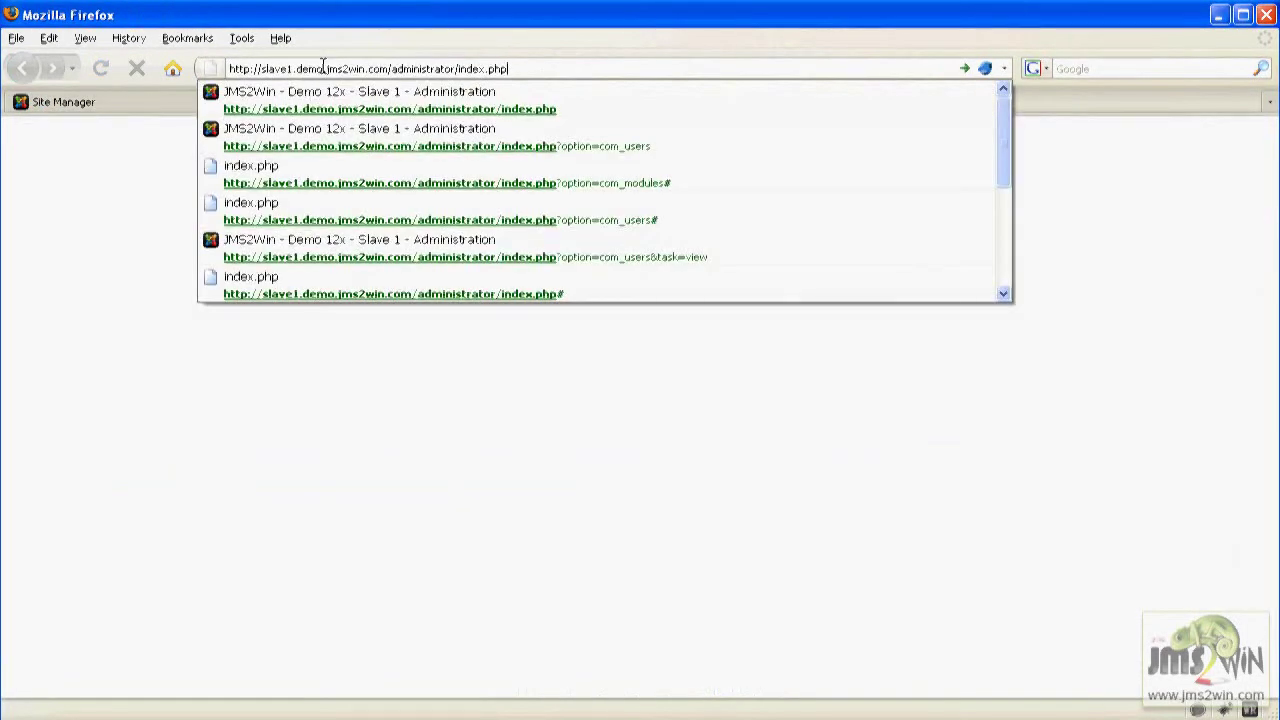
pyautogui.press('Return')
pyautogui.moveTo(175, 212)
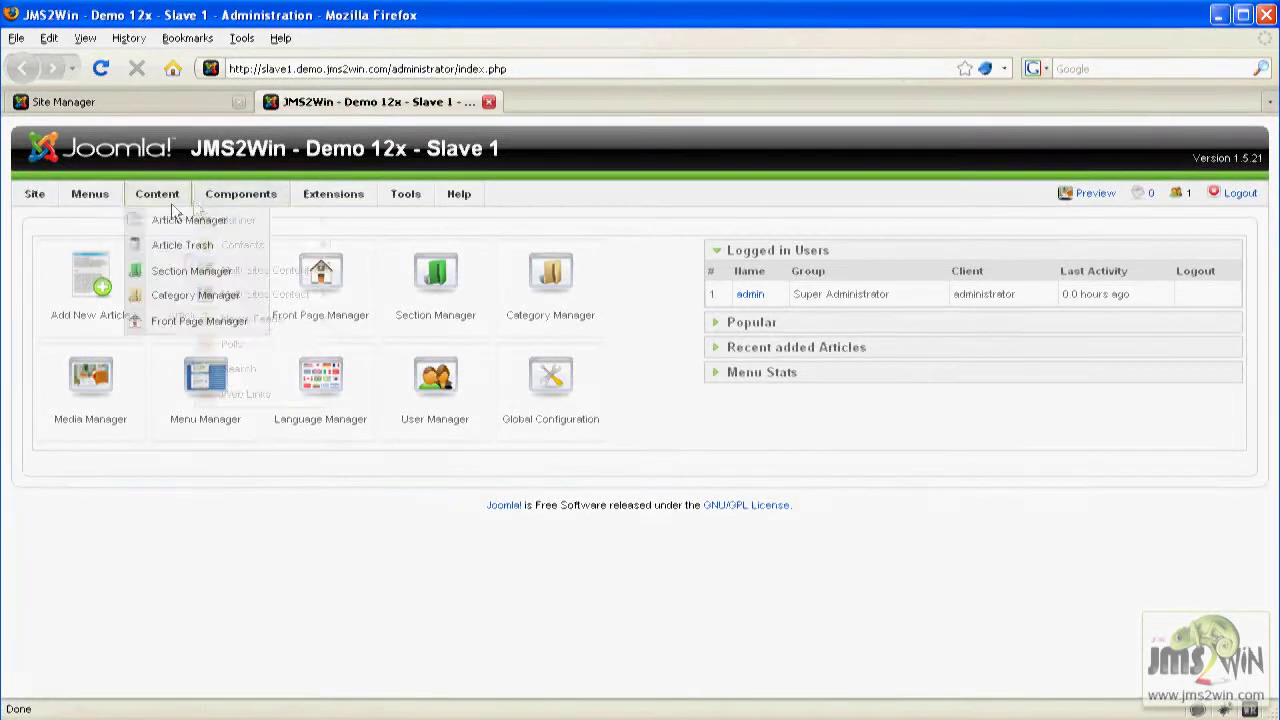
pyautogui.moveTo(34, 192)
pyautogui.click(52, 247)
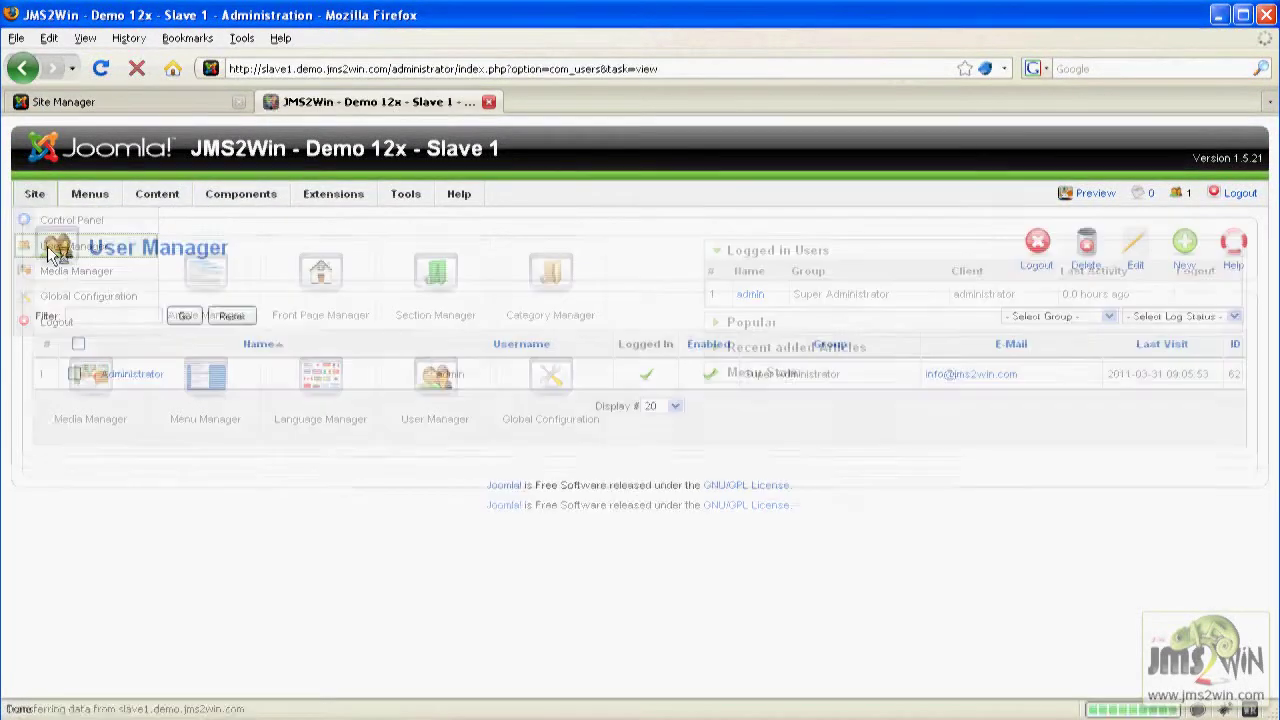
# Create and save user Front End Administrator with username, e-mail, password and Administrator group, then close the tab.
pyautogui.click(1188, 256)
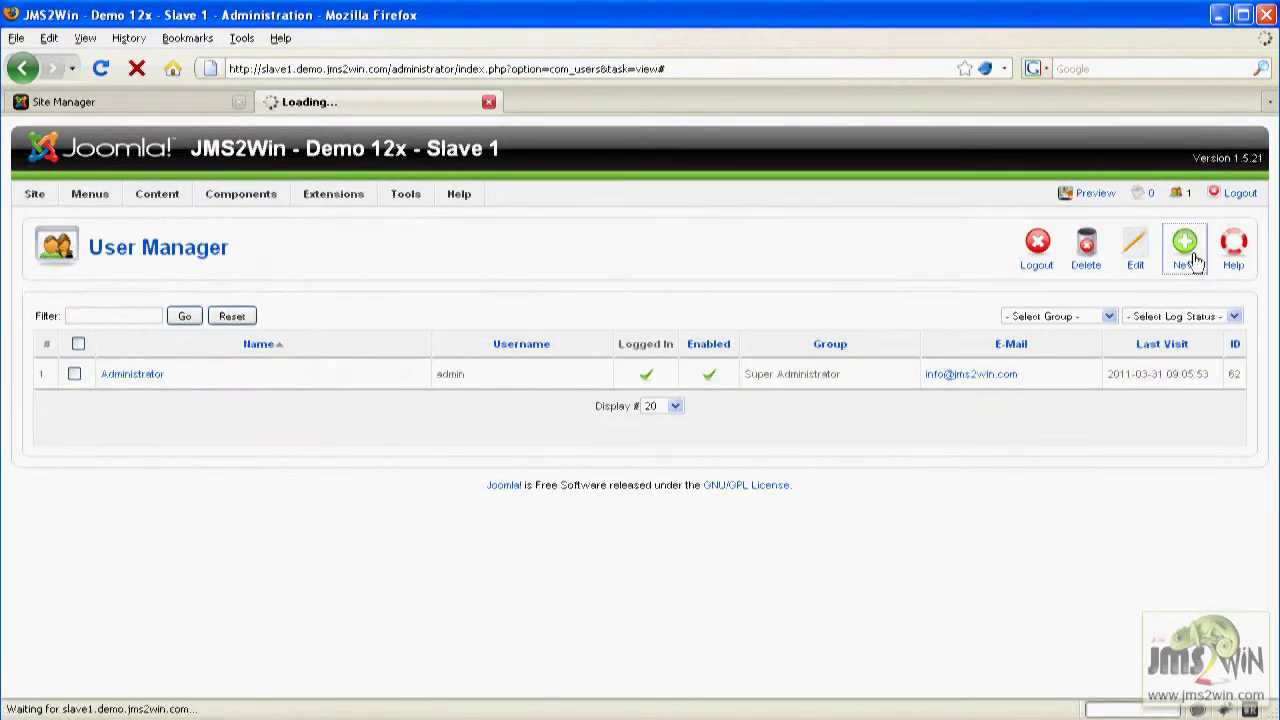
pyautogui.click(264, 336)
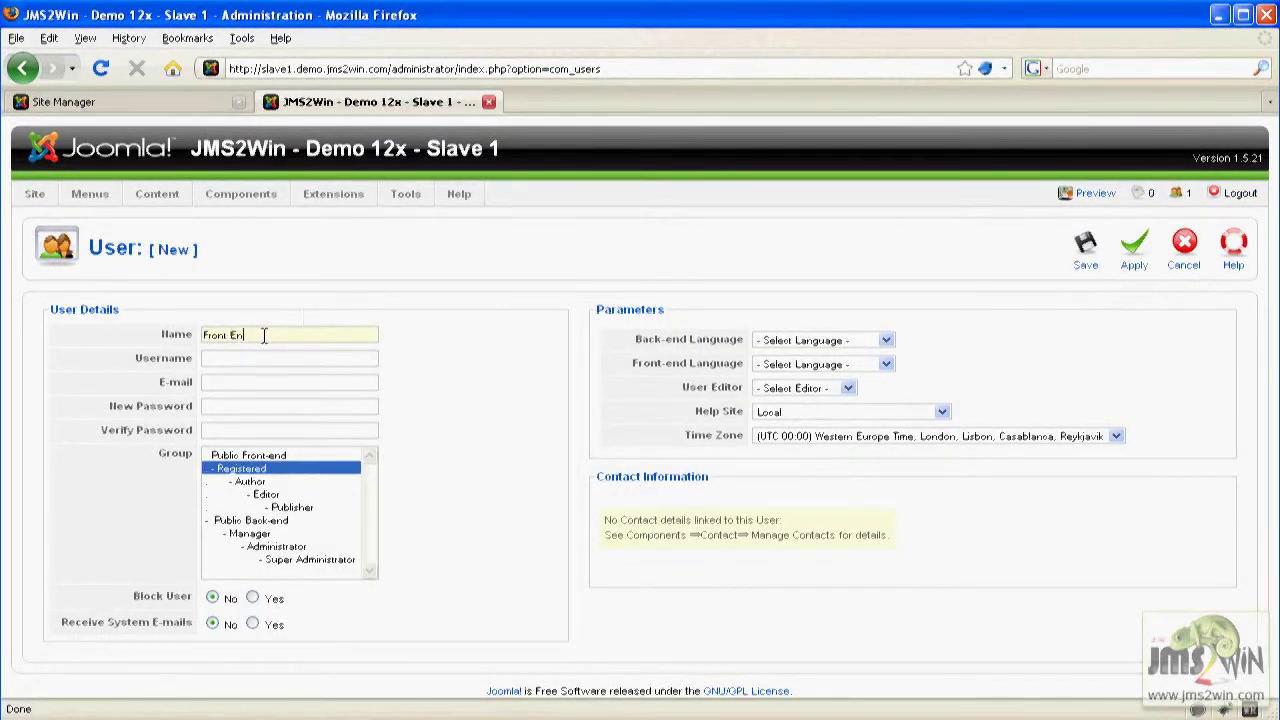
pyautogui.write('Front End Administrator')
pyautogui.write('fe_a')
pyautogui.write('dmin')
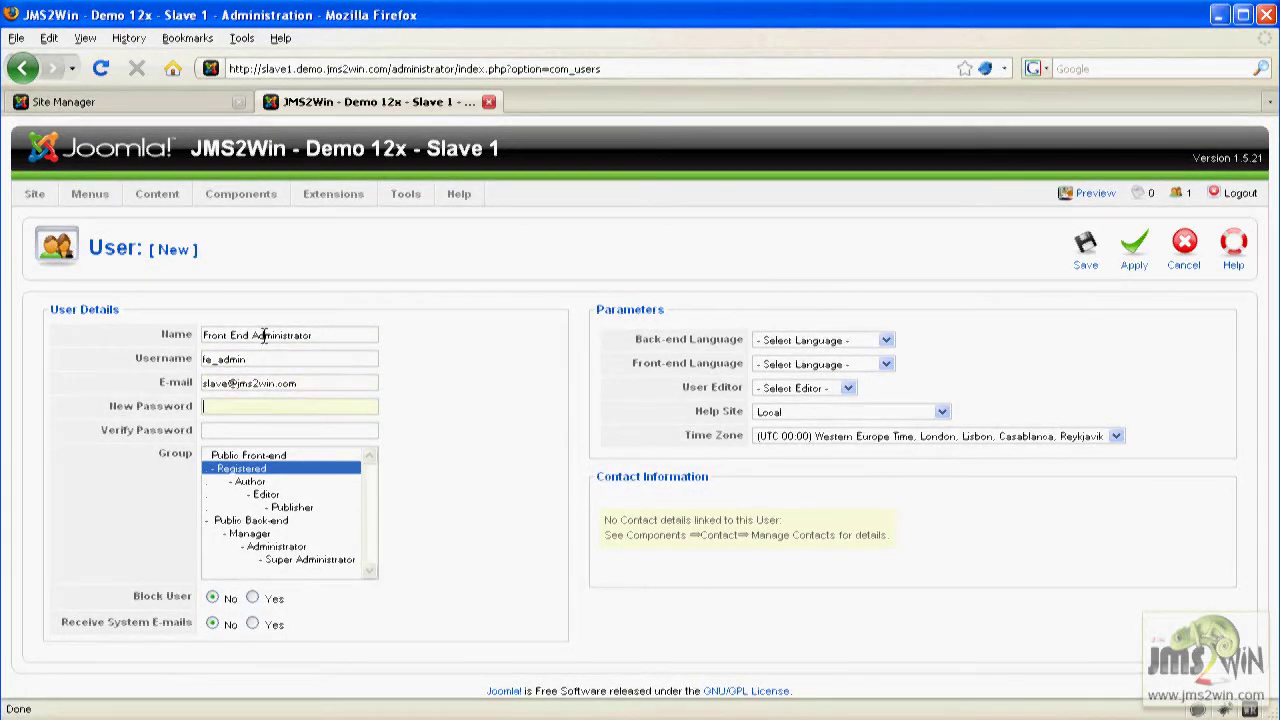
pyautogui.write('********')
pyautogui.click(280, 548)
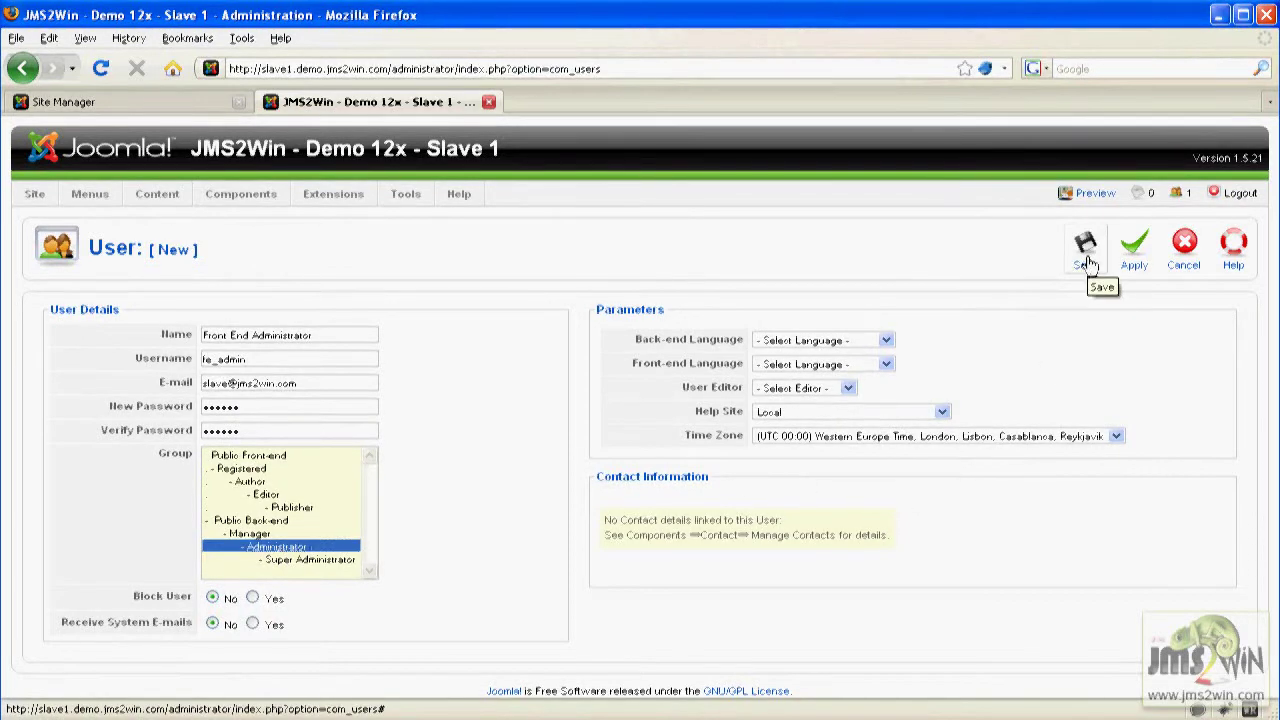
pyautogui.click(1087, 257)
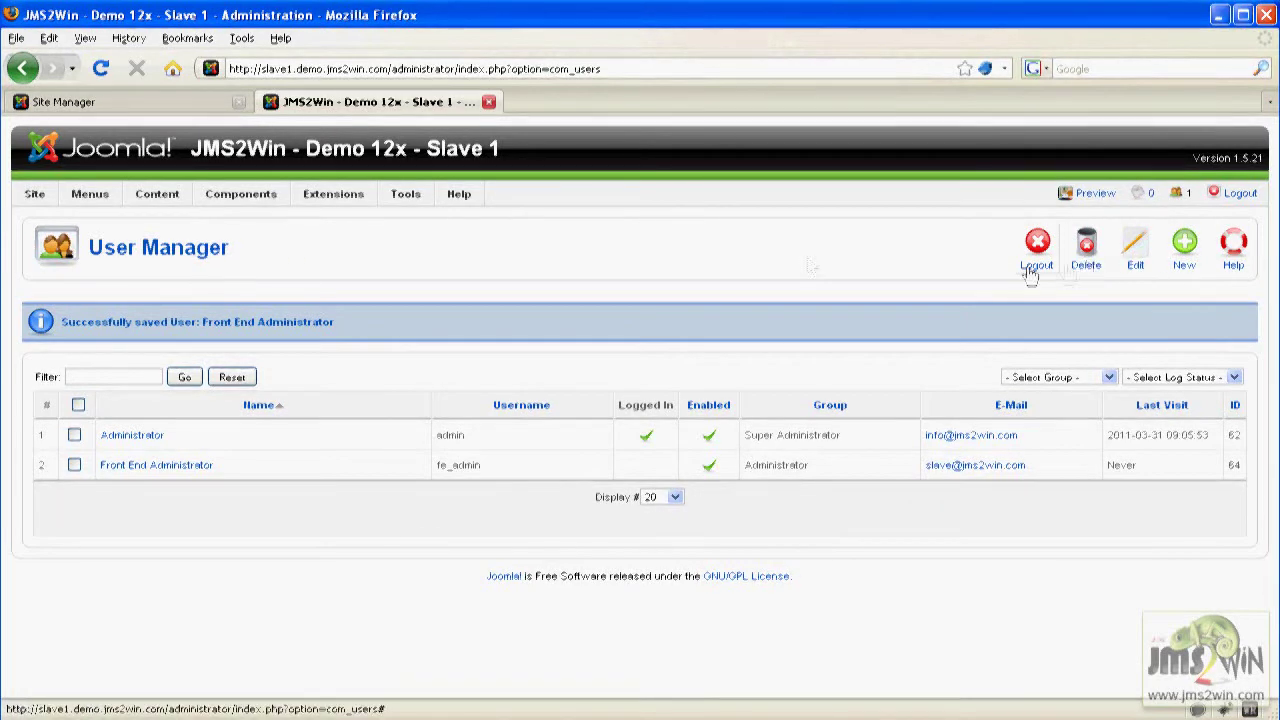
pyautogui.click(488, 101)
# Start a new website template with ID fe_Demo1.
pyautogui.moveTo(127, 523); pyautogui.dragTo(84, 523)
pyautogui.click(204, 278)
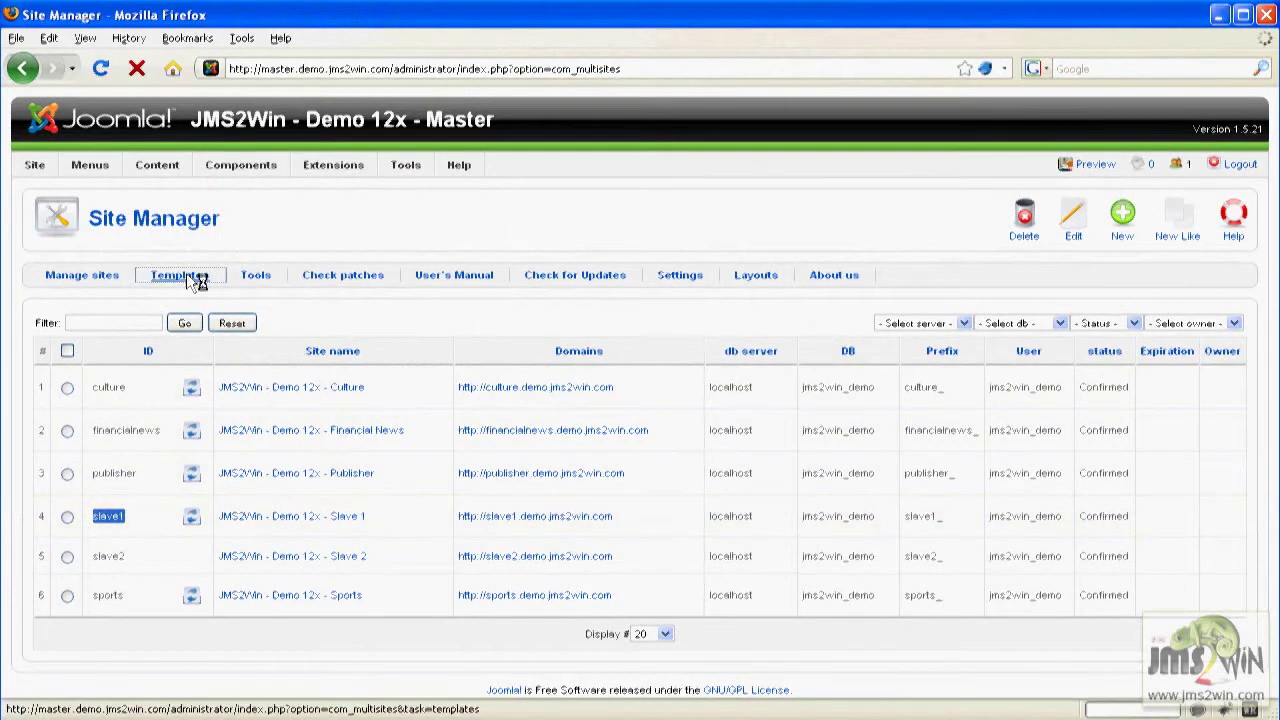
pyautogui.click(1122, 212)
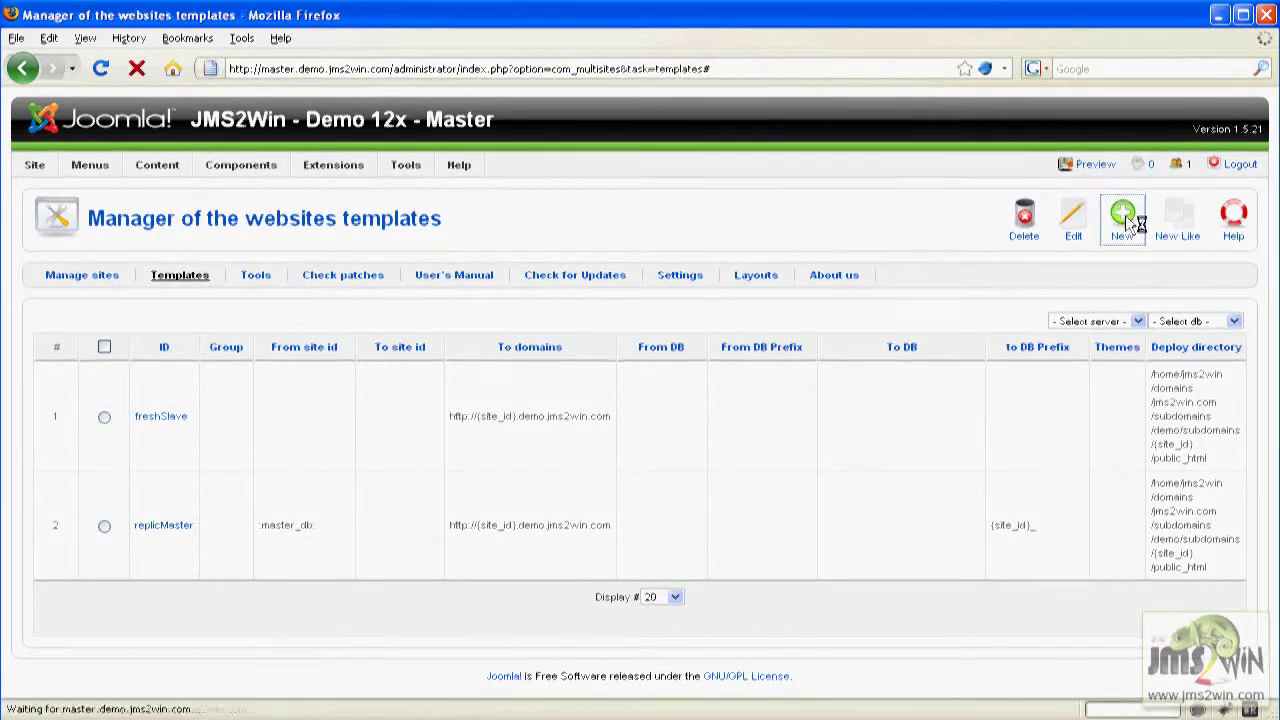
pyautogui.write('fe_')
pyautogui.press('Down')
pyautogui.press('Return')
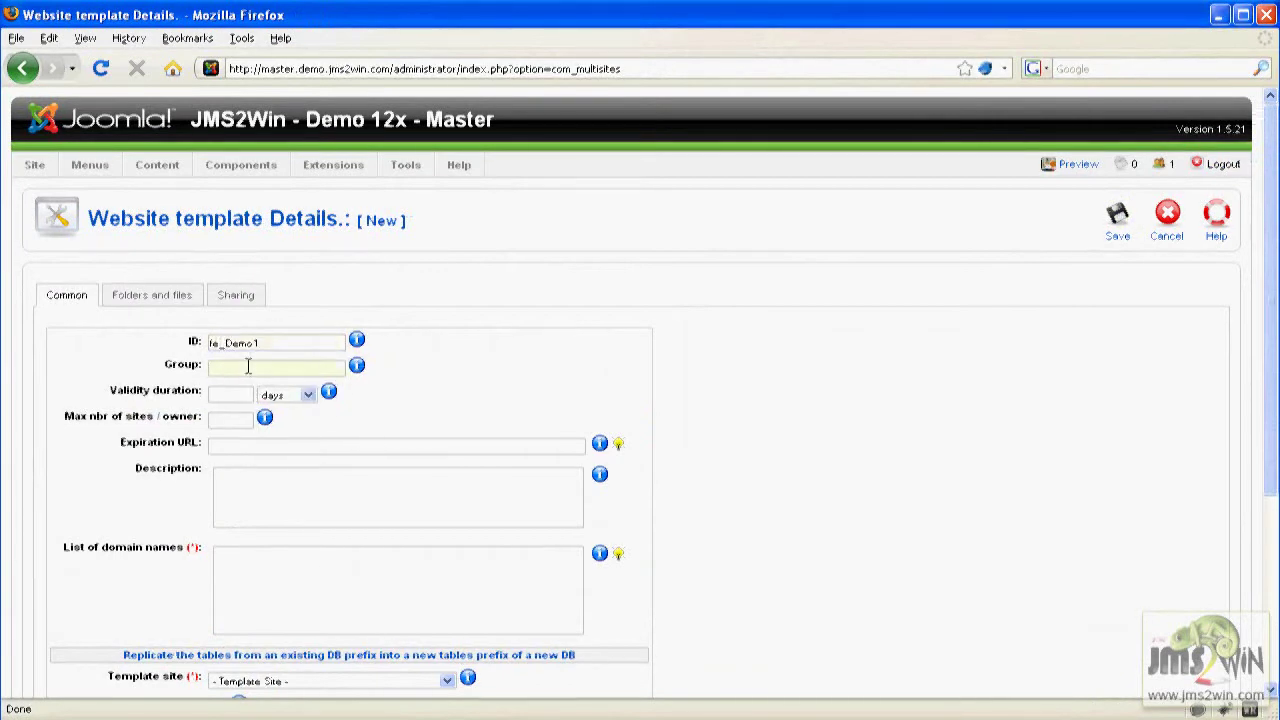
# Set group front-end, description 'Demo Price 1 from the front-end' and domain {site_url}/multisites/{site_id}.
pyautogui.write('front-end')
pyautogui.click(455, 392)
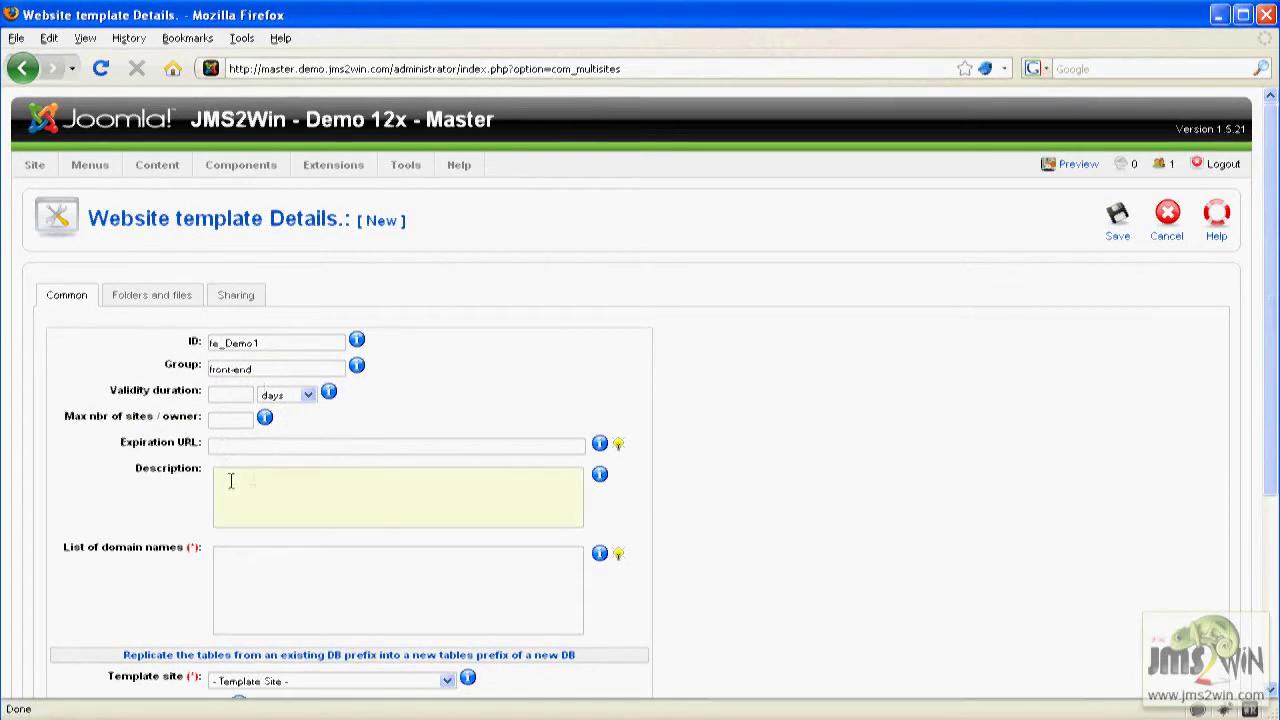
pyautogui.write('ce 1 from the front-end')
pyautogui.click(227, 563)
pyautogui.write('{site_url}/multisites/{site')
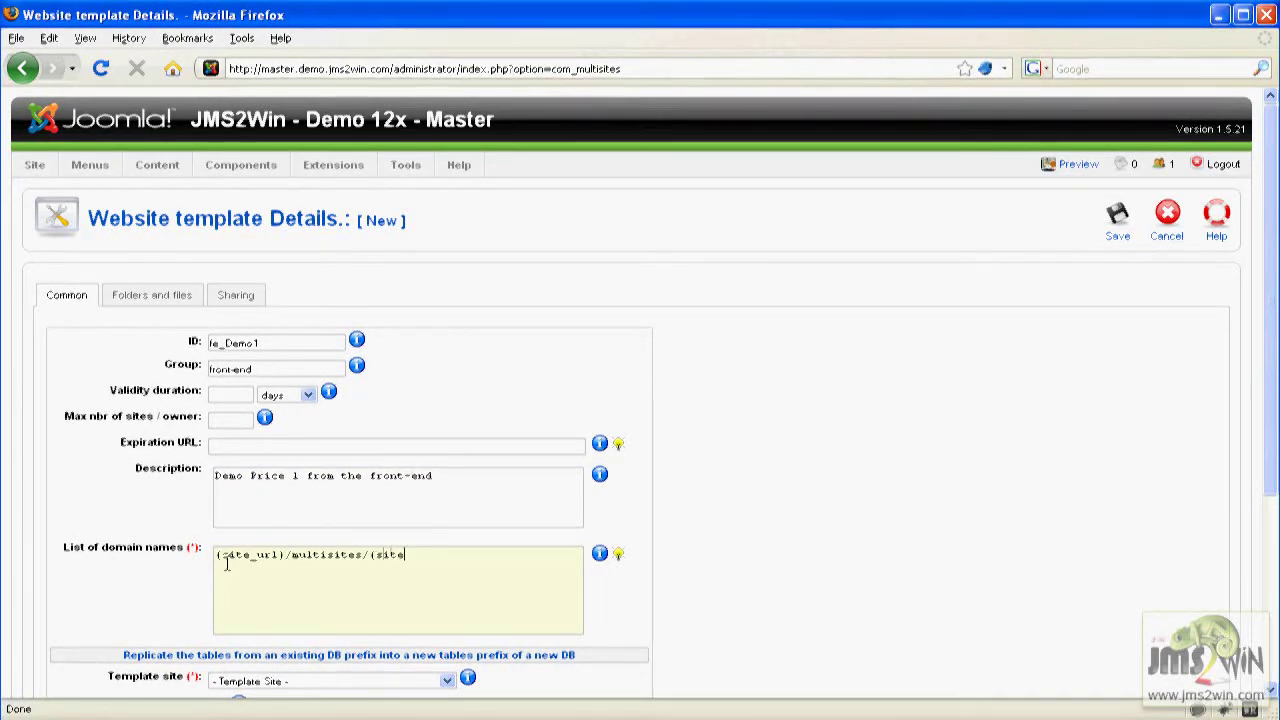
pyautogui.write('_id}')
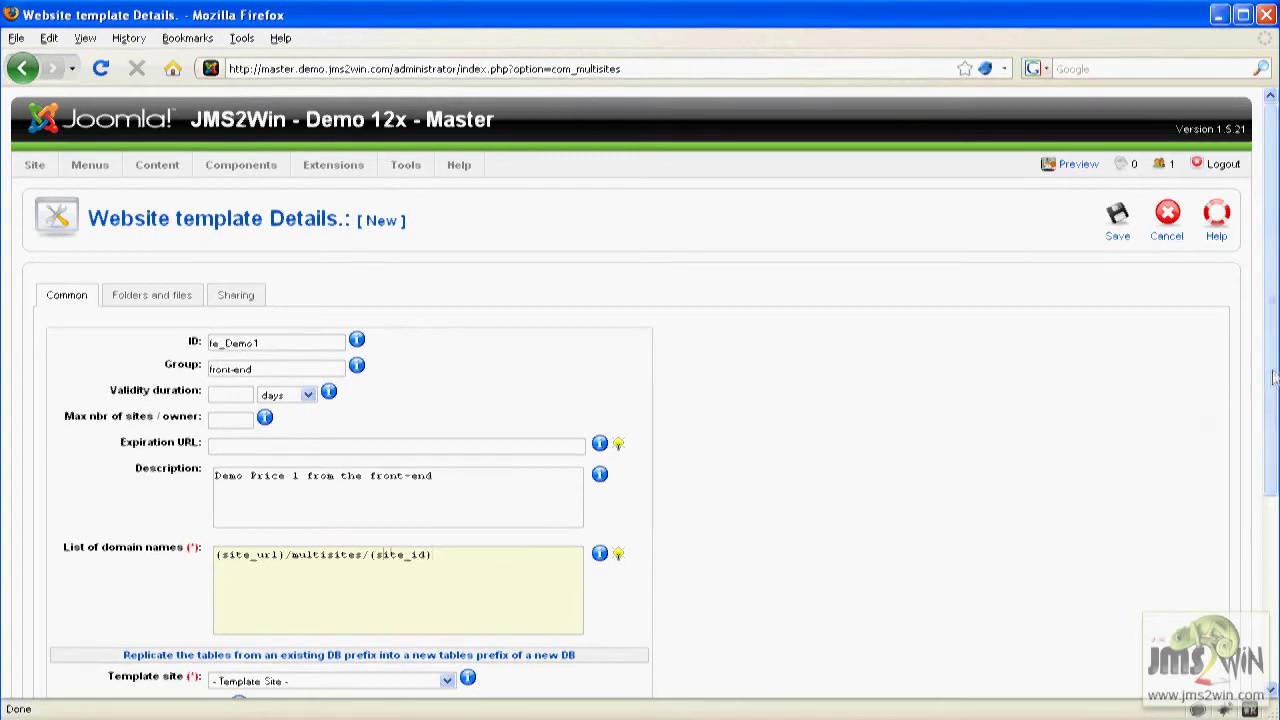
pyautogui.scroll(-5, 520, 490)
# Use slave1 as template site, To site ID u{user_id}{site_prefix}, DB prefix {site_id}_.
pyautogui.click(232, 404)
pyautogui.click(251, 485)
pyautogui.click(229, 477)
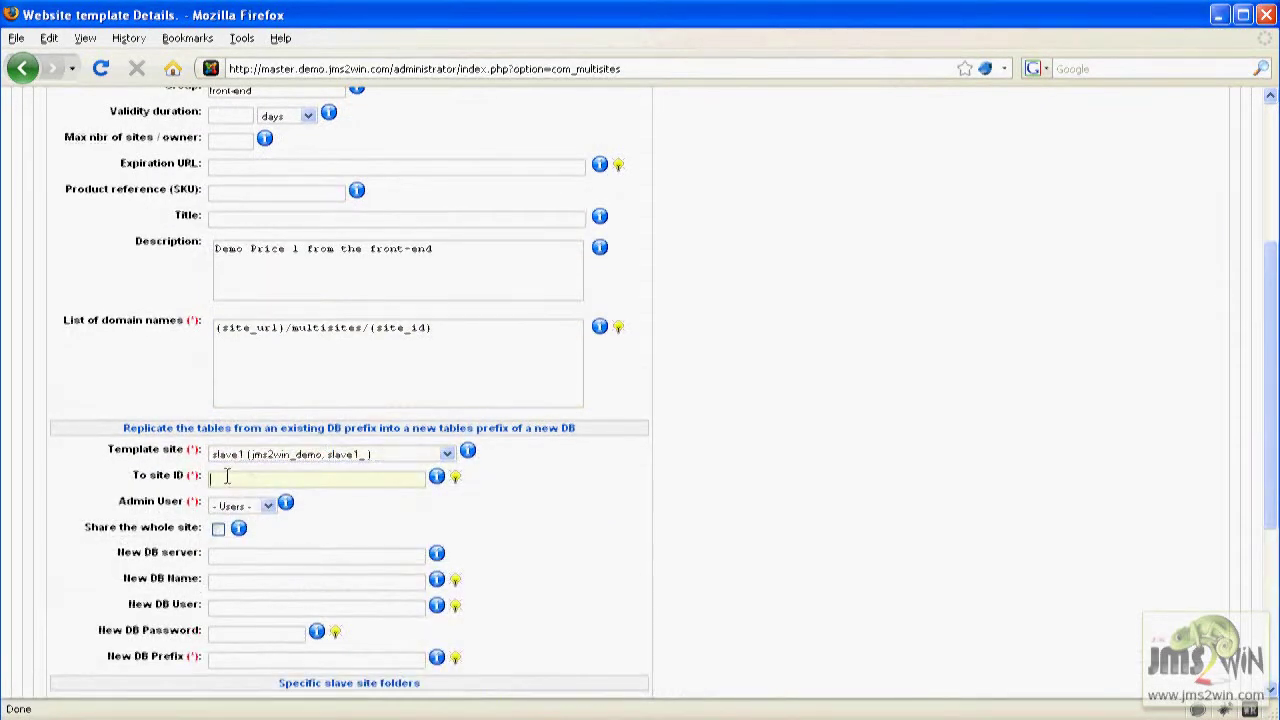
pyautogui.write('u')
pyautogui.press('Down')
pyautogui.press('Down')
pyautogui.press('Return')
pyautogui.click(239, 662)
pyautogui.press('Down')
pyautogui.press('Down')
pyautogui.press('Return')
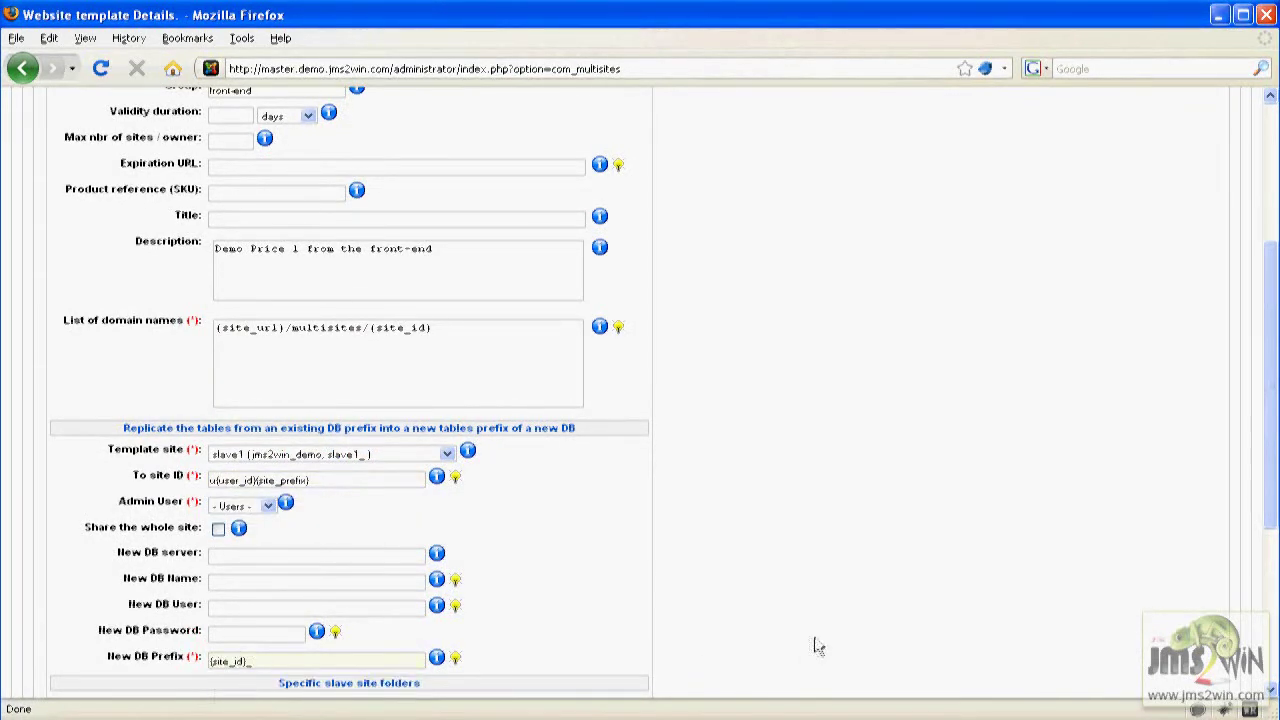
# Begin the deployment folder and make Front End Administrator the template's admin user.
pyautogui.scroll(-3, 808, 652)
pyautogui.click(231, 577)
pyautogui.press('Down')
pyautogui.write('{s')
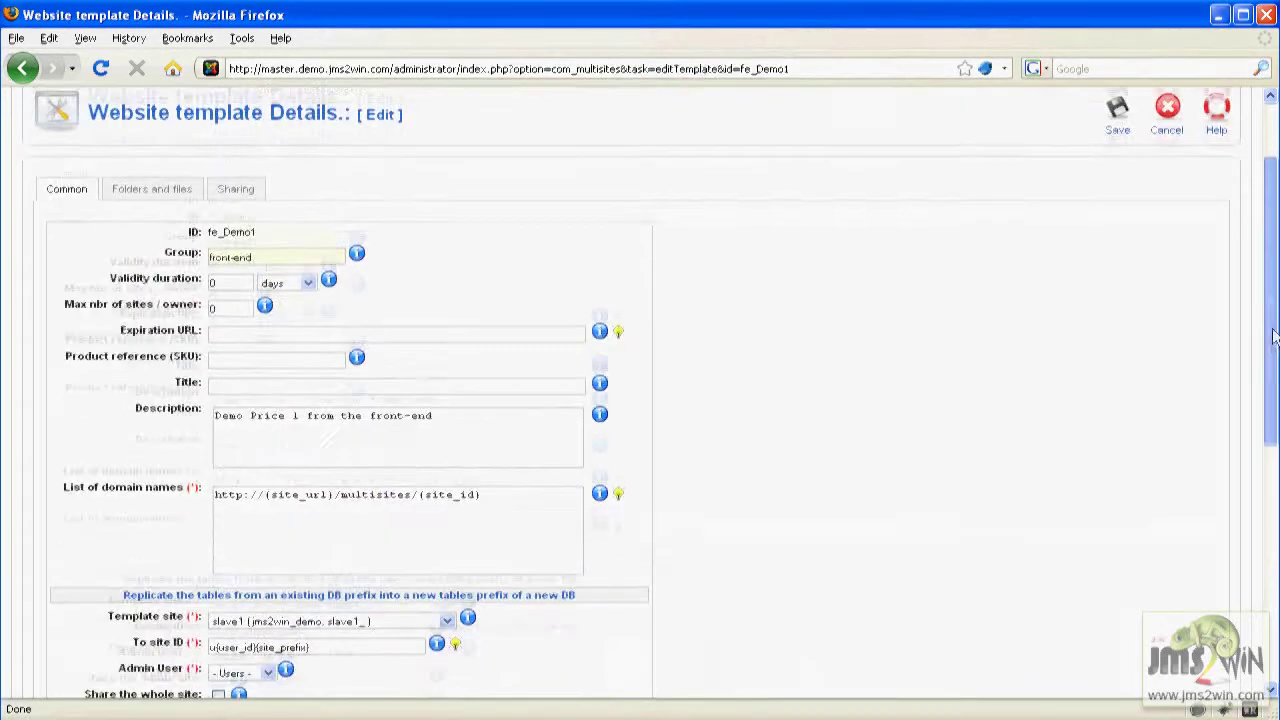
pyautogui.scroll(-4, 1272, 432)
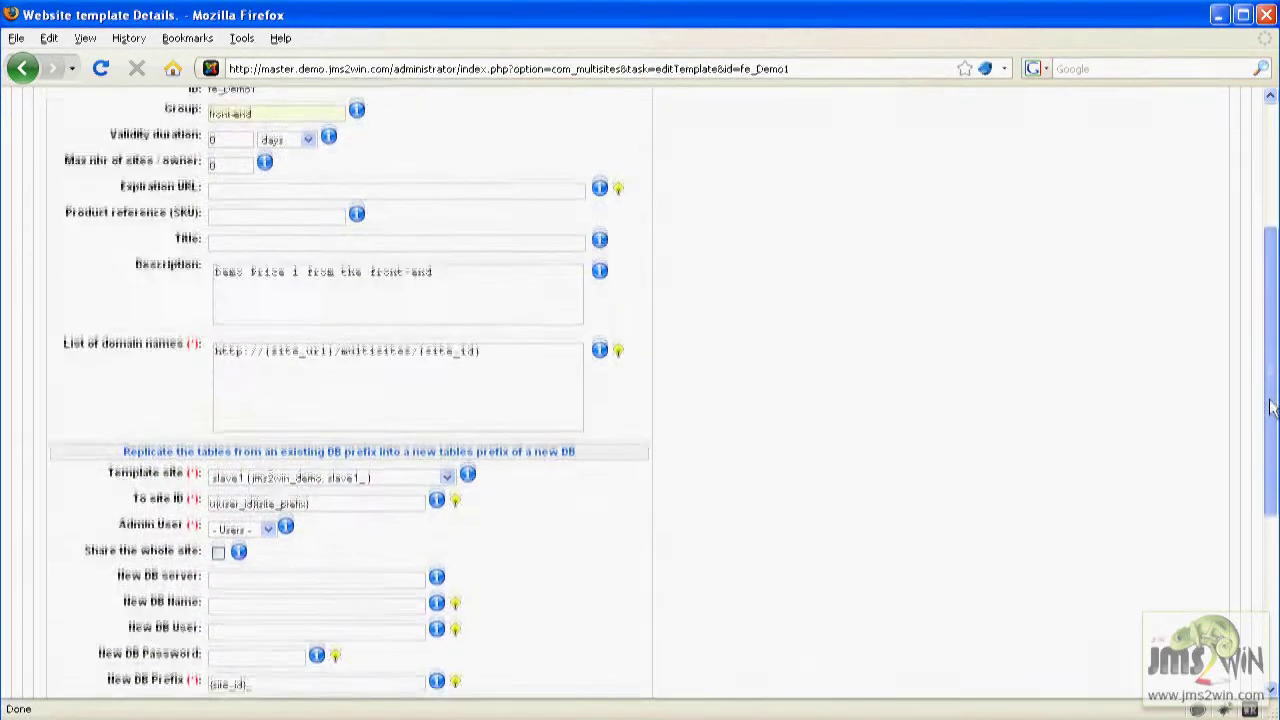
pyautogui.moveTo(1272, 432); pyautogui.dragTo(1272, 510)
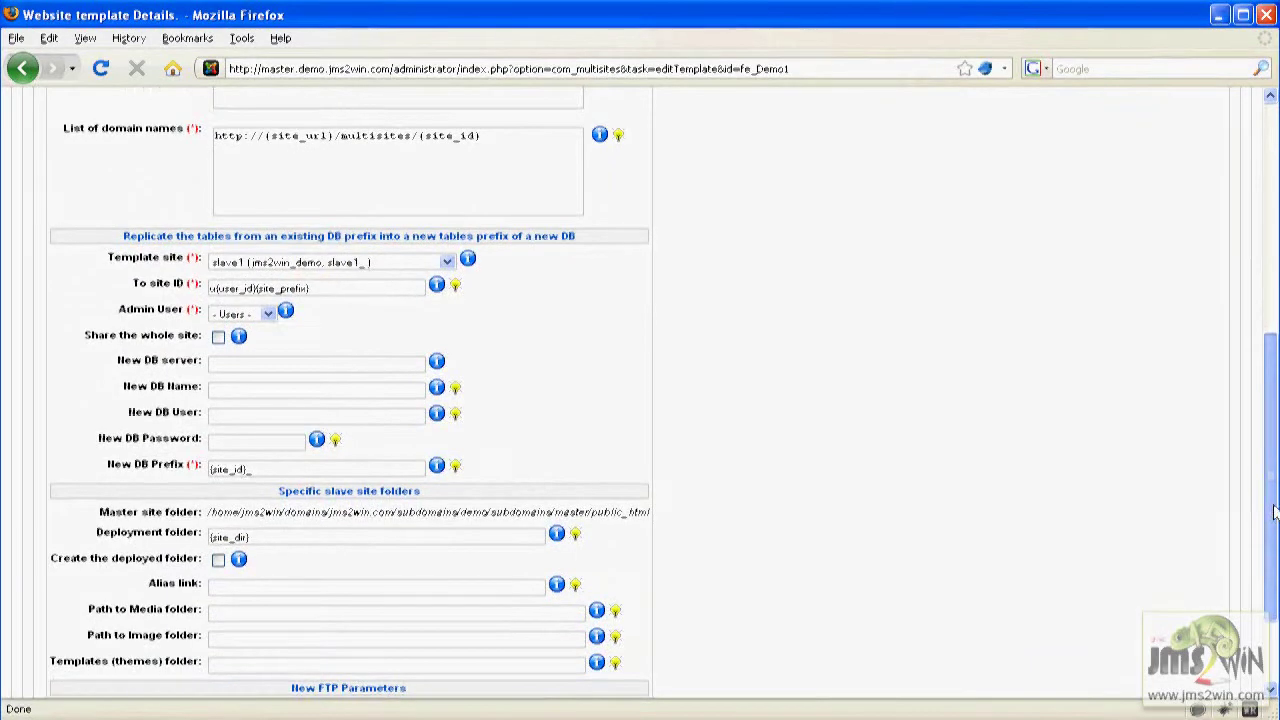
pyautogui.click(266, 314)
pyautogui.click(240, 357)
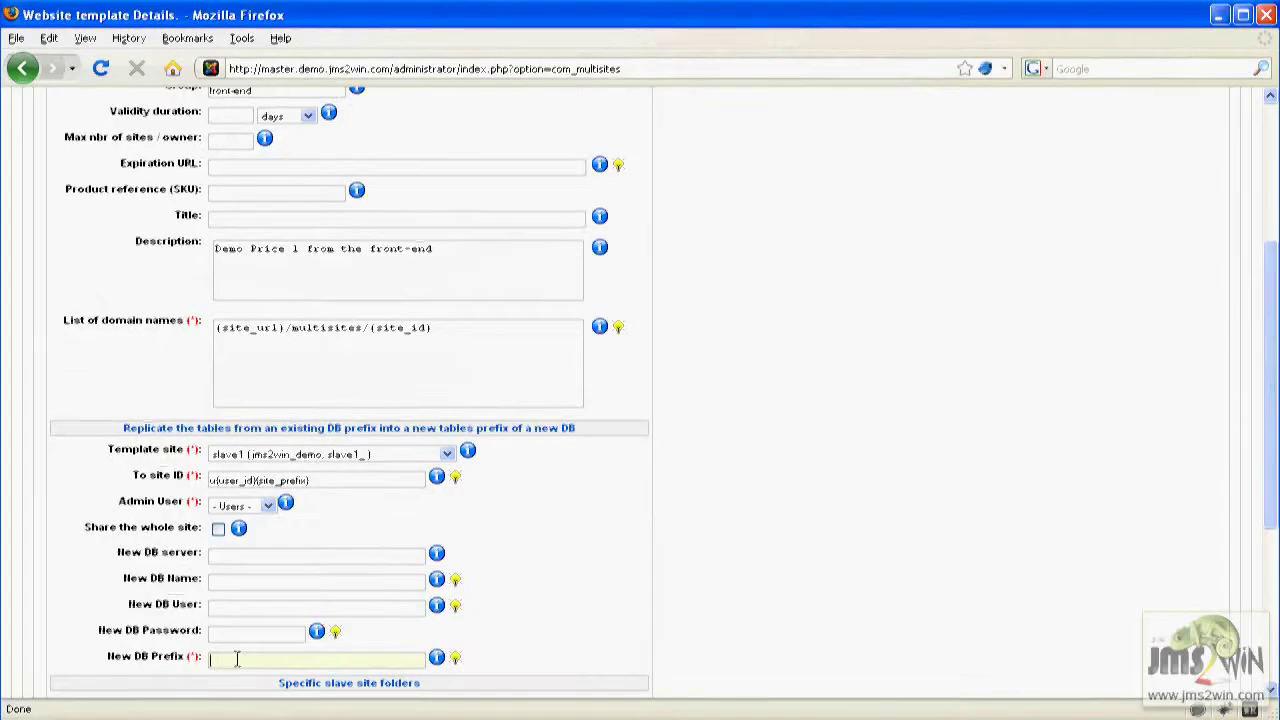
# Reconfirm the {site_id}_ DB prefix and set the deployment folder to {site_dir}.
pyautogui.doubleClick(237, 658)
pyautogui.press('Down')
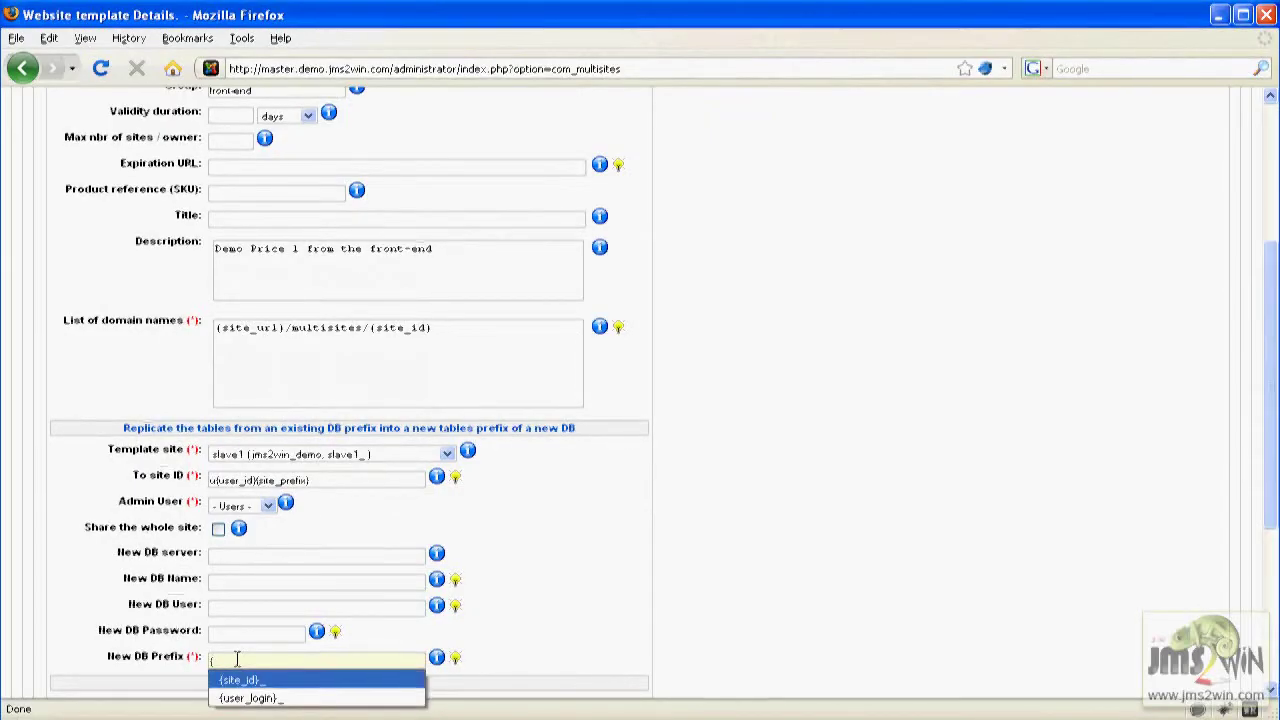
pyautogui.press('Return')
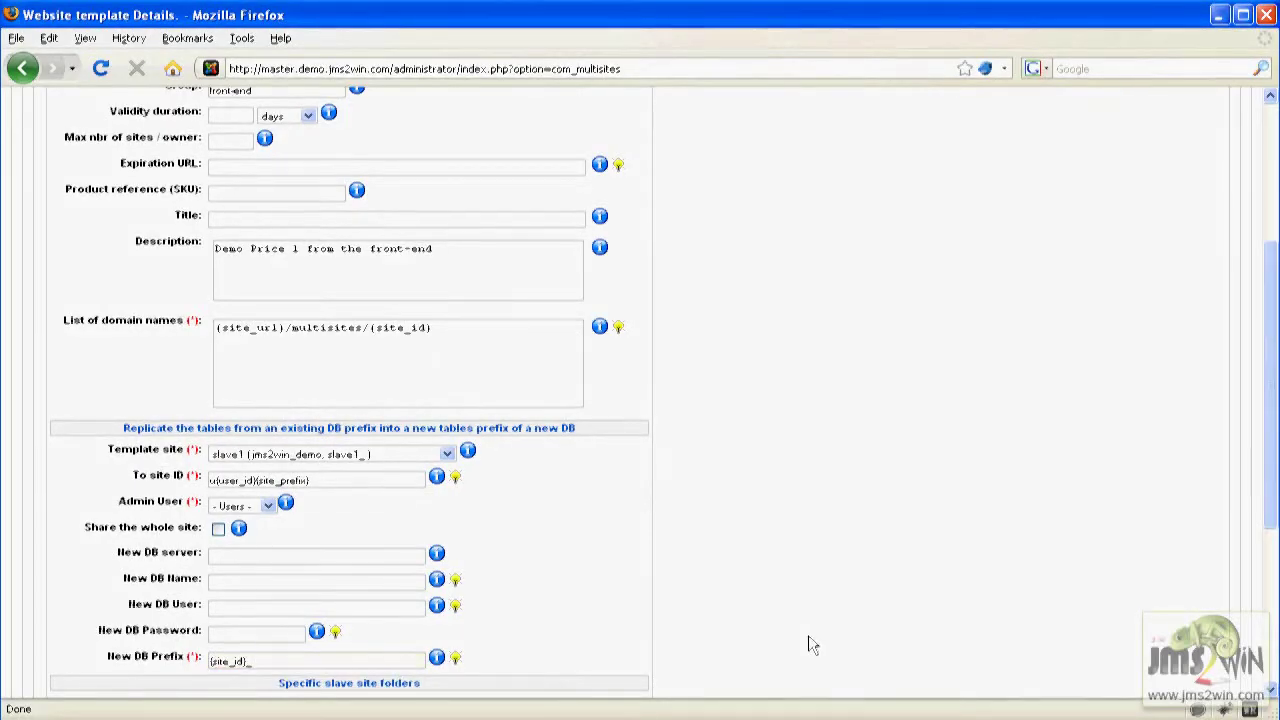
pyautogui.scroll(-3, 810, 645)
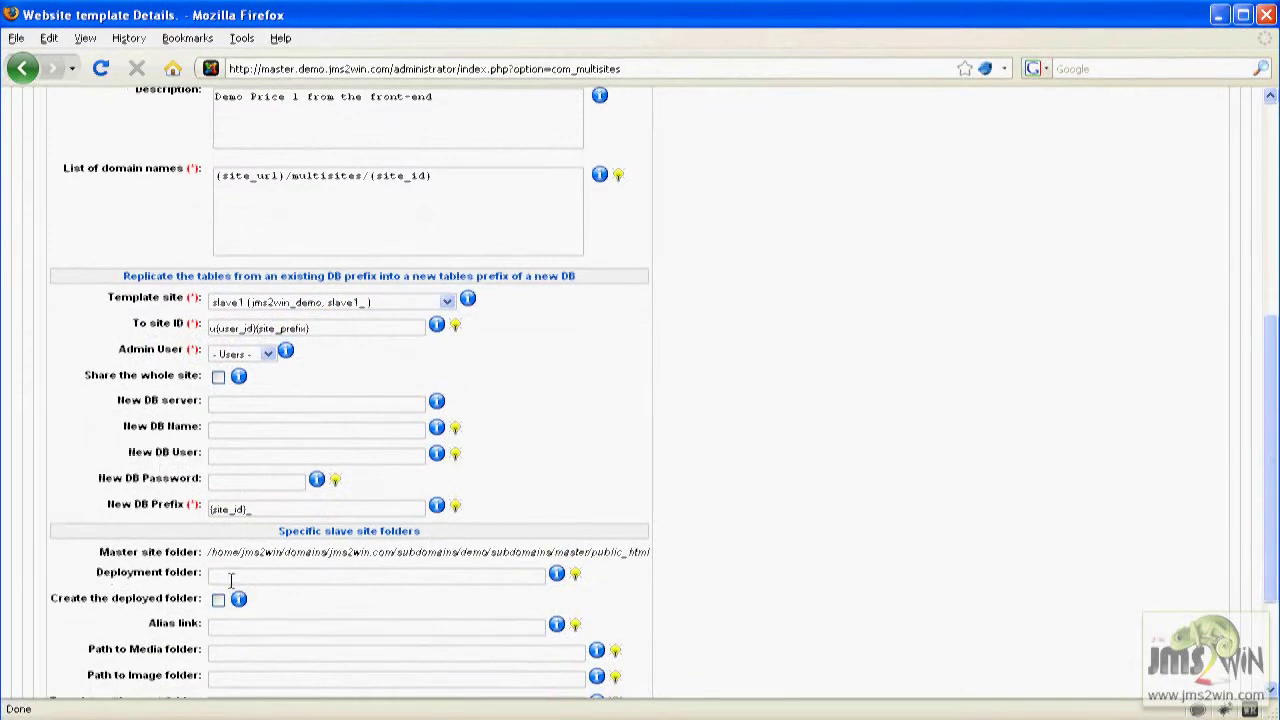
pyautogui.write('{')
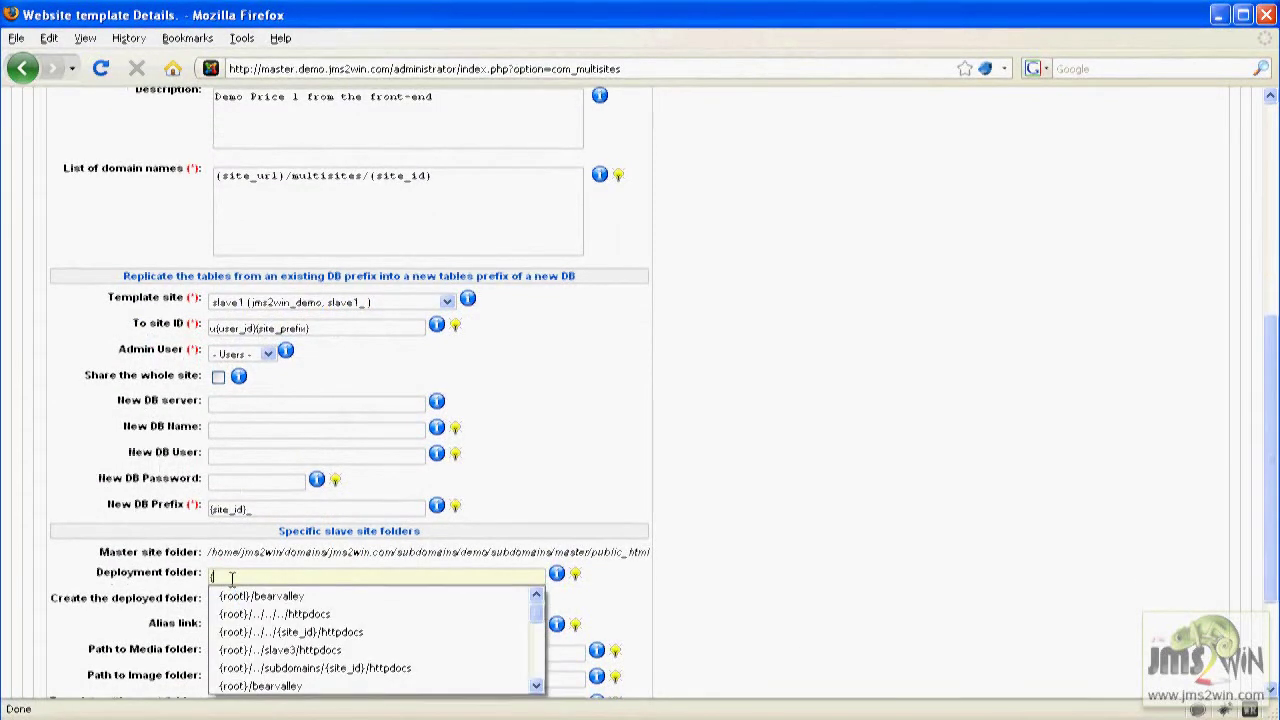
pyautogui.write('s')
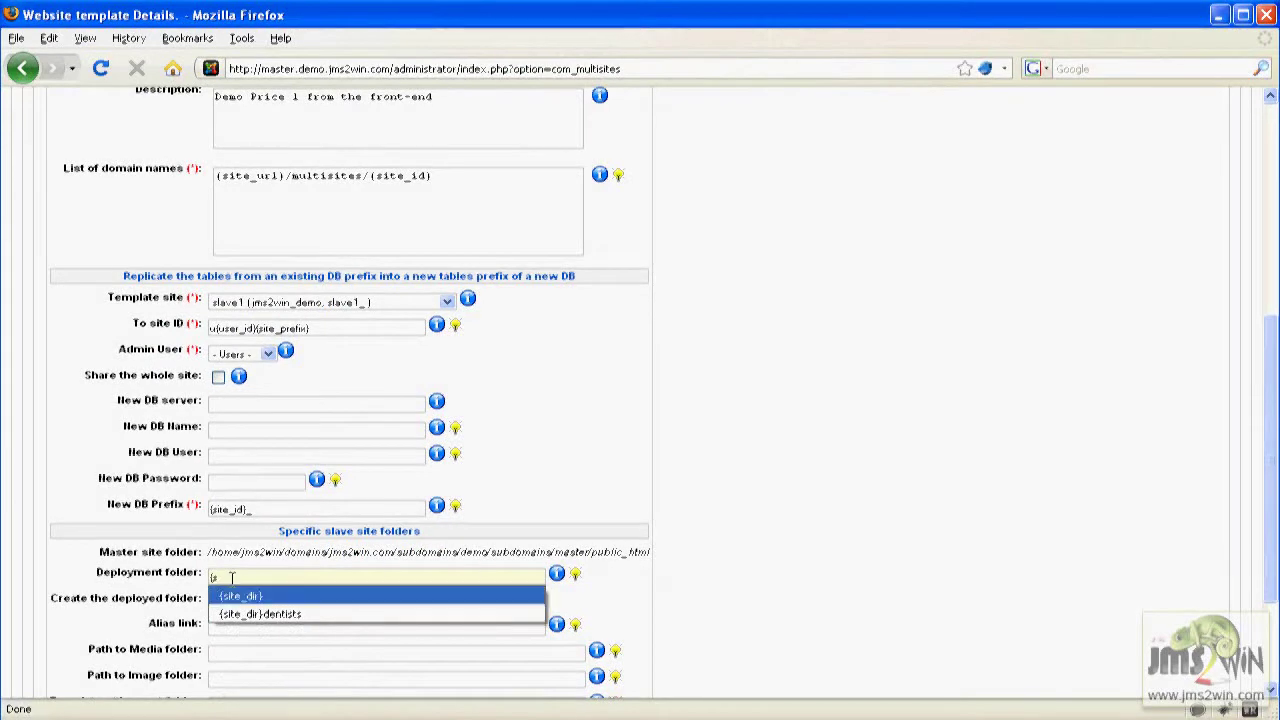
pyautogui.press('Return')
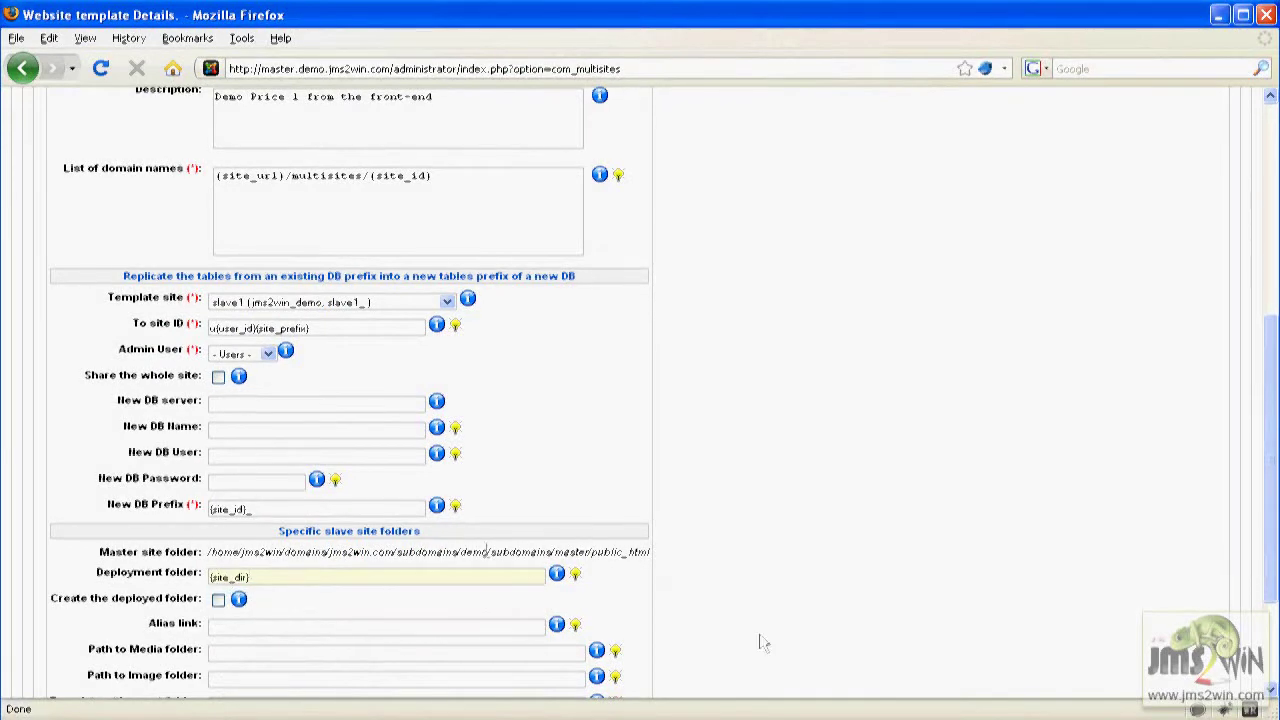
pyautogui.scroll(-3, 857, 613)
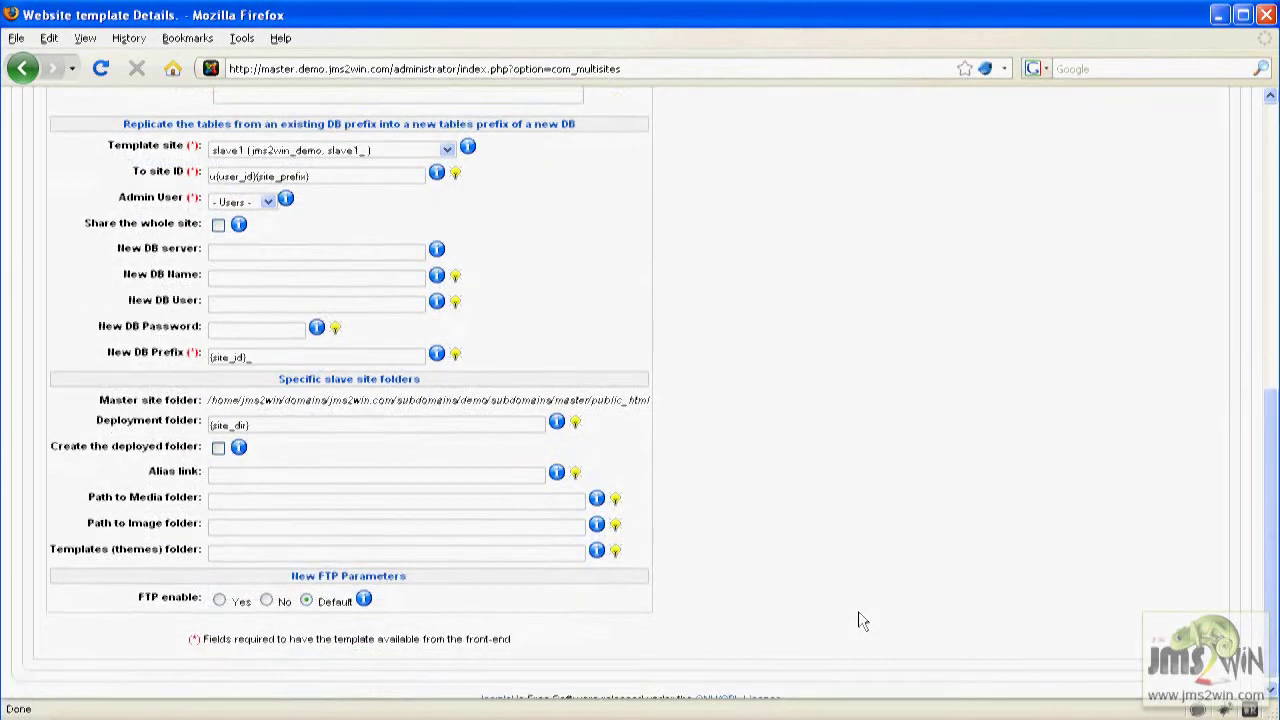
pyautogui.scroll(7, 858, 613)
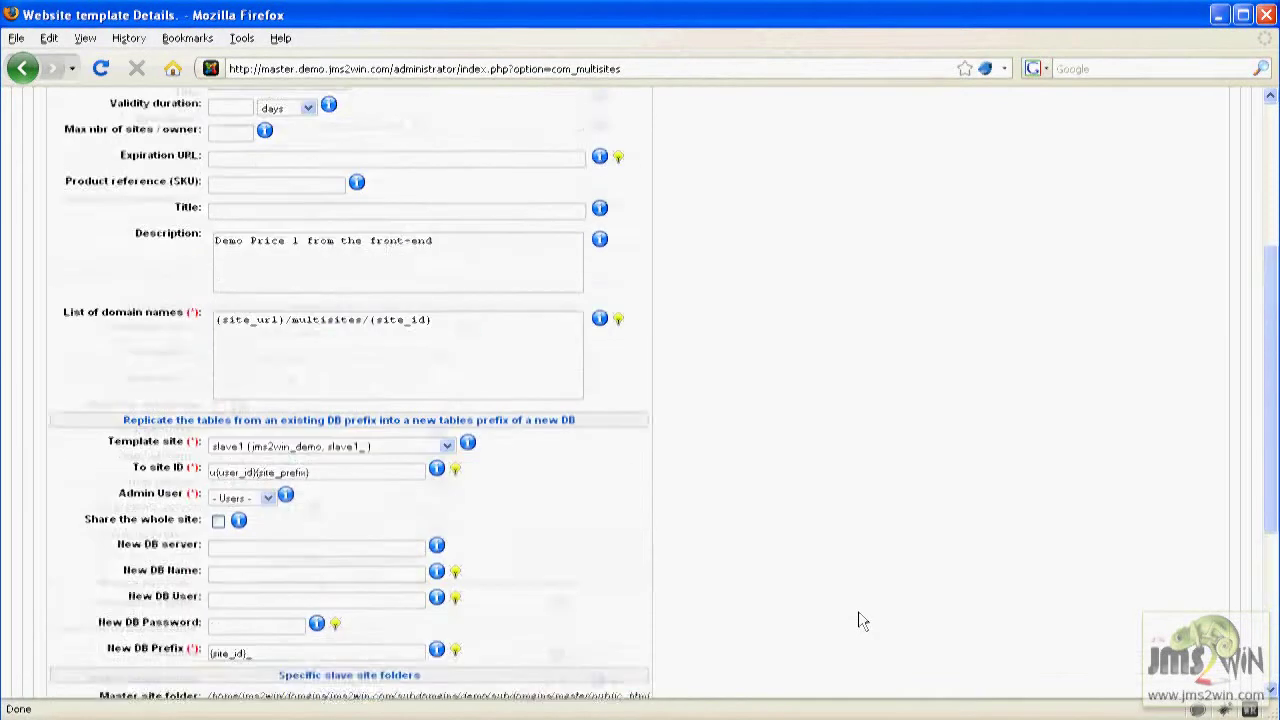
# Title the fe_Demo1 template 'Demo Price 1' using the autocomplete suggestion.
pyautogui.click(229, 488)
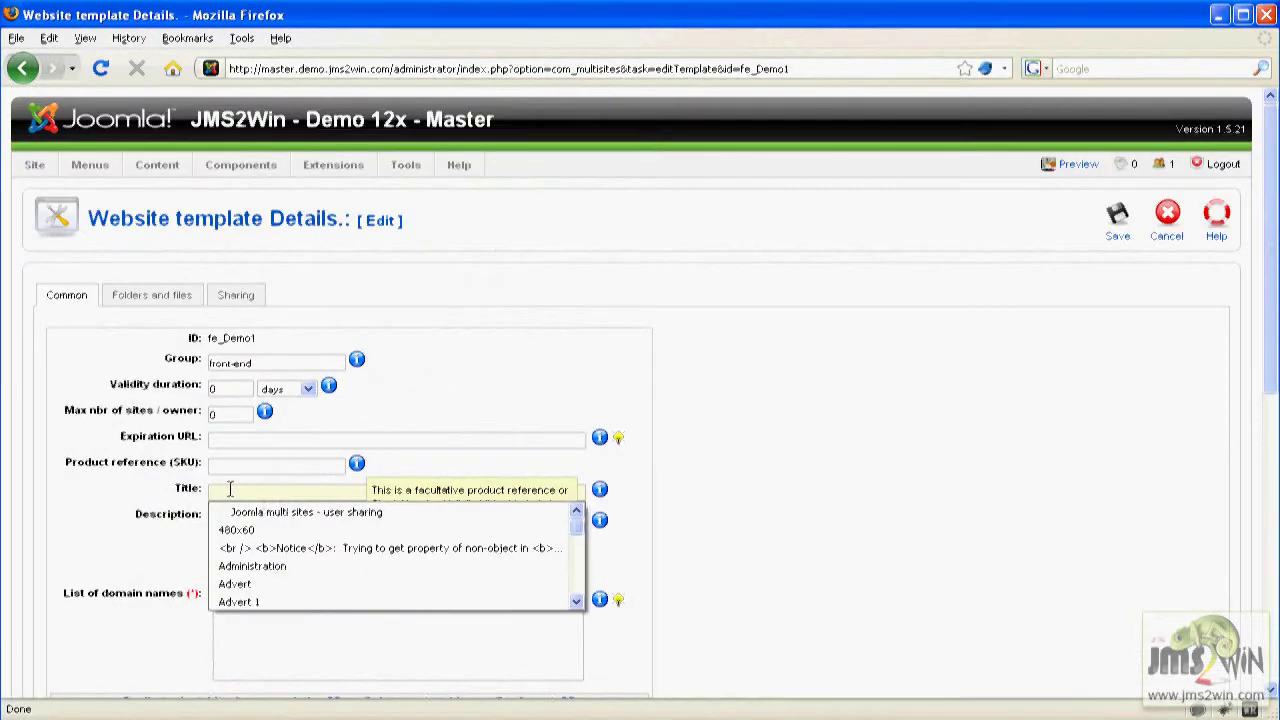
pyautogui.write('Demo P')
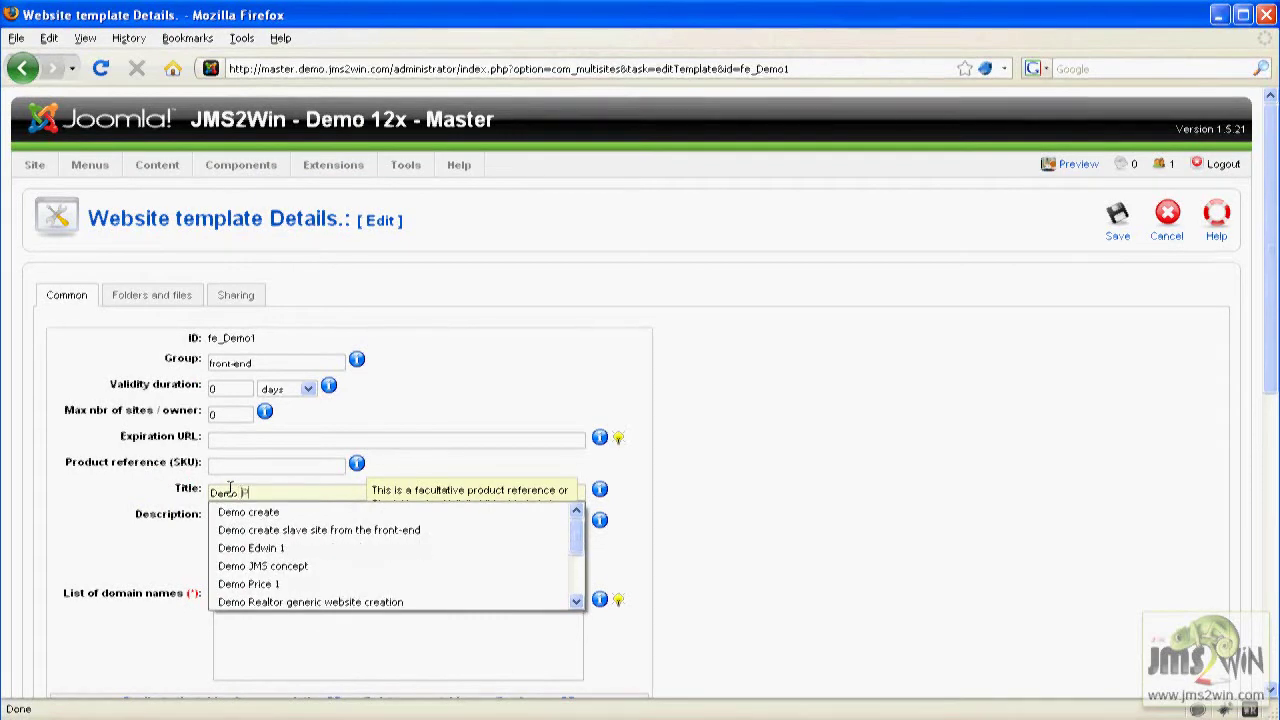
pyautogui.press('Down')
pyautogui.press('Return')
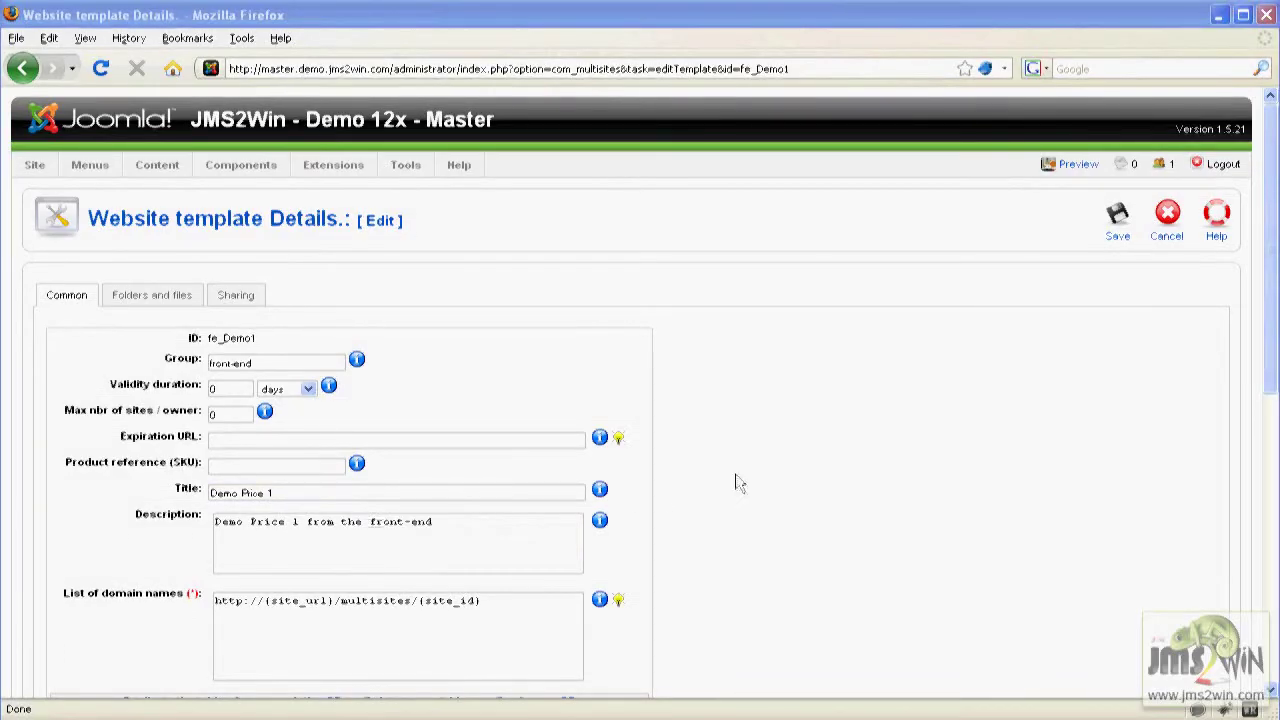
# On Folders and files, keep _installation ignored and set the installation folder to ignore.
pyautogui.click(150, 296)
pyautogui.click(220, 390)
pyautogui.click(209, 413)
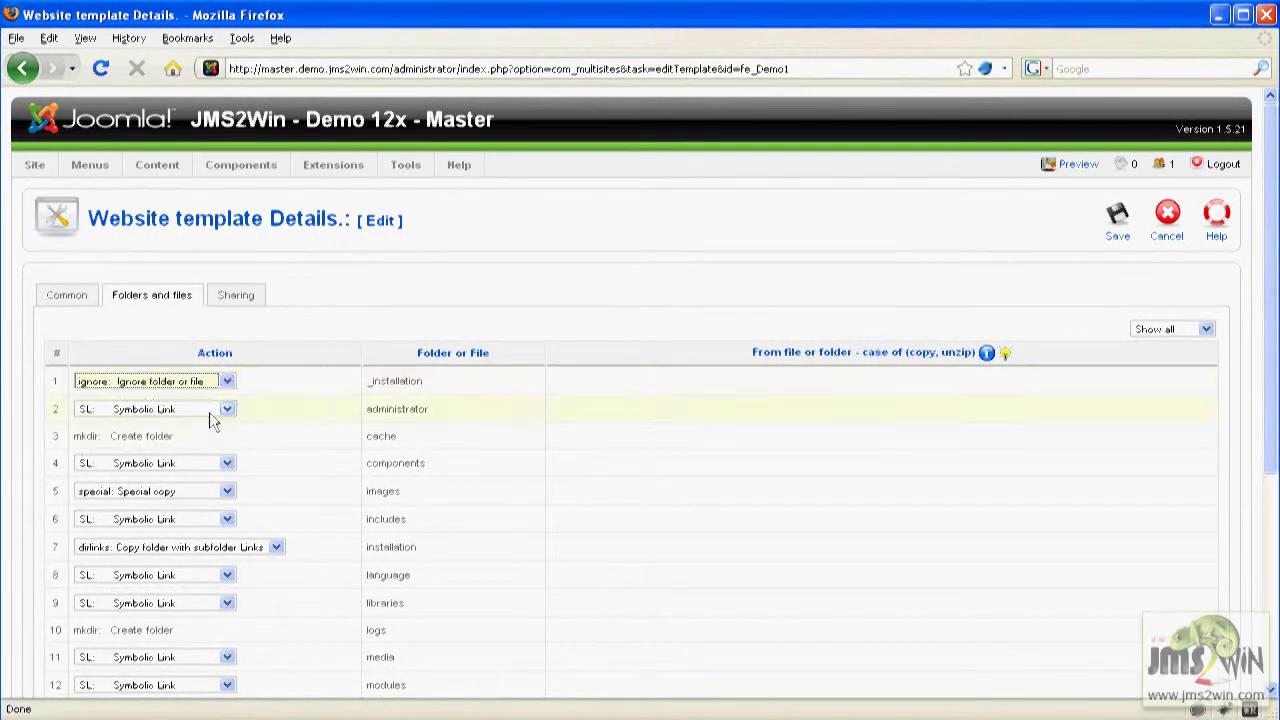
pyautogui.click(277, 550)
pyautogui.click(230, 579)
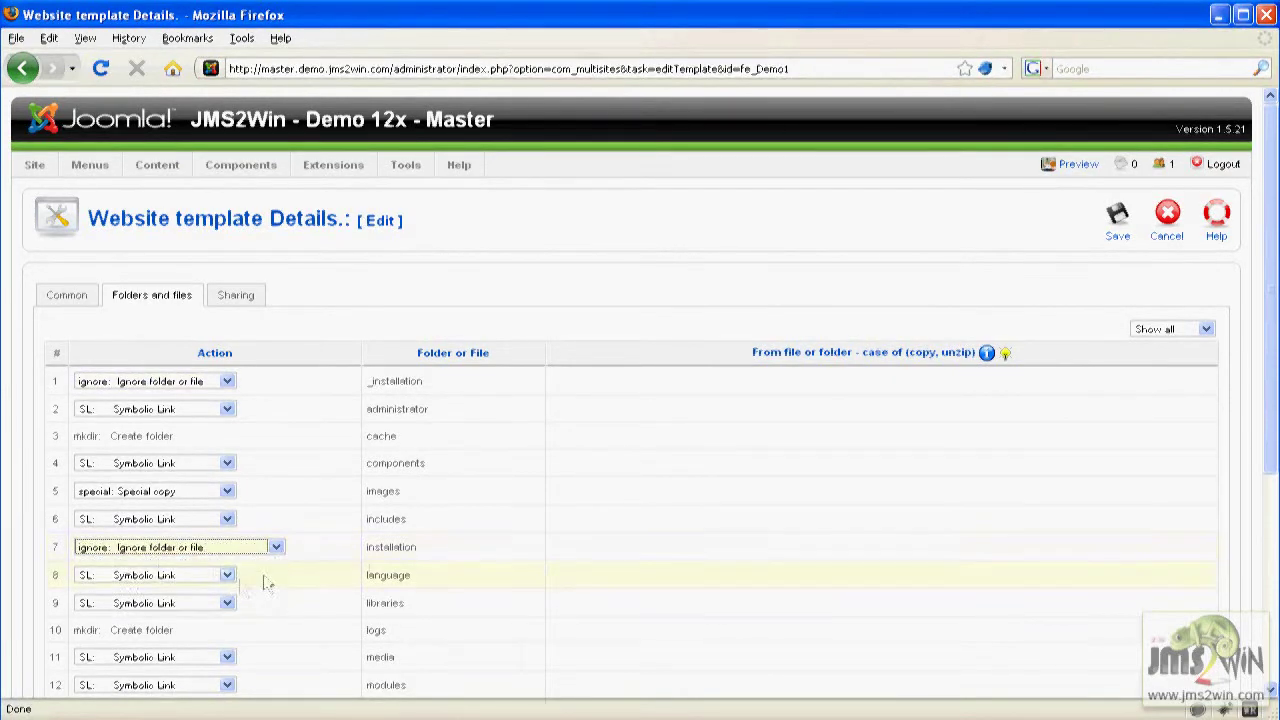
pyautogui.scroll(-6, 1270, 405)
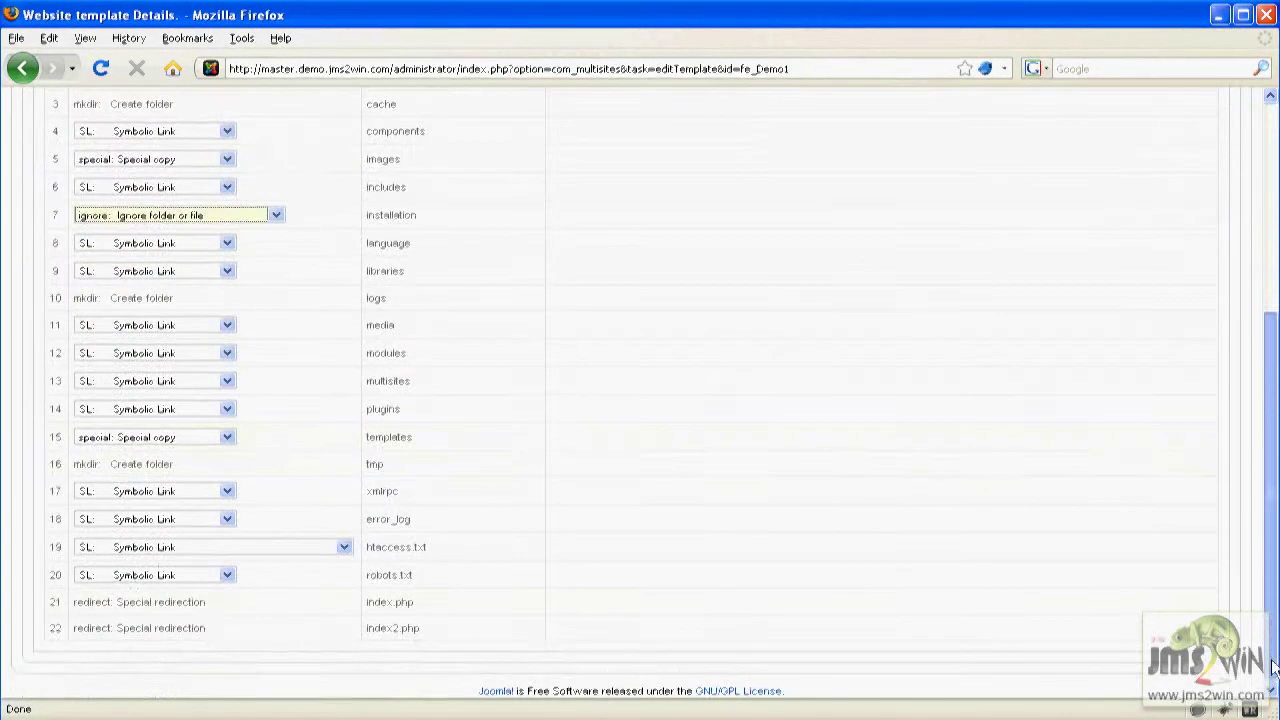
# Leave templates as special copy, ignore error_log, and copy htaccess.txt and robots.txt.
pyautogui.click(227, 437)
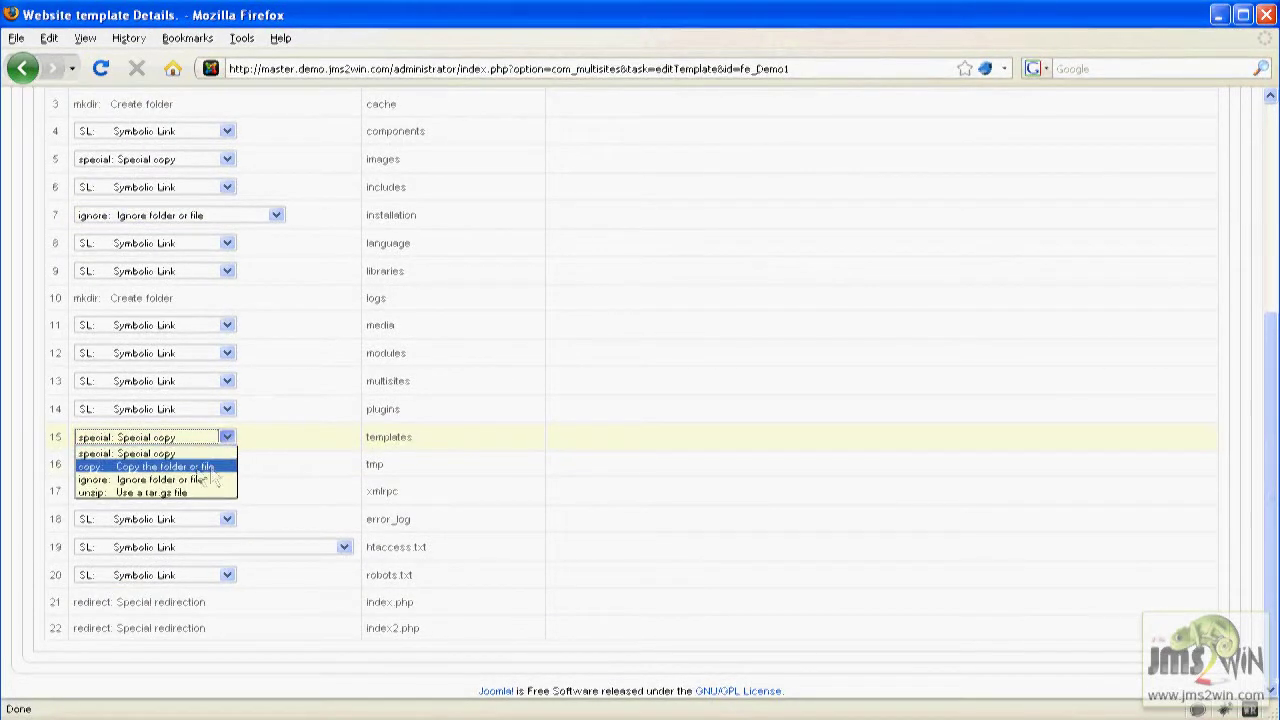
pyautogui.click(545, 470)
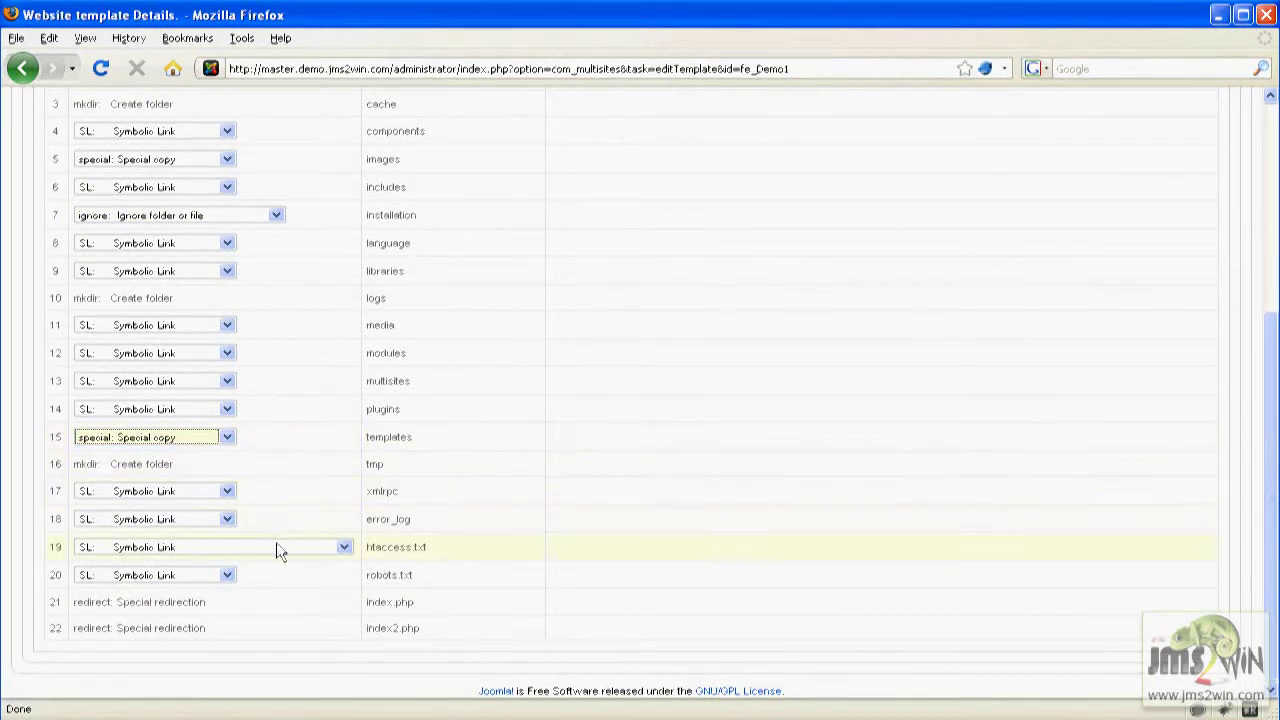
pyautogui.click(230, 528)
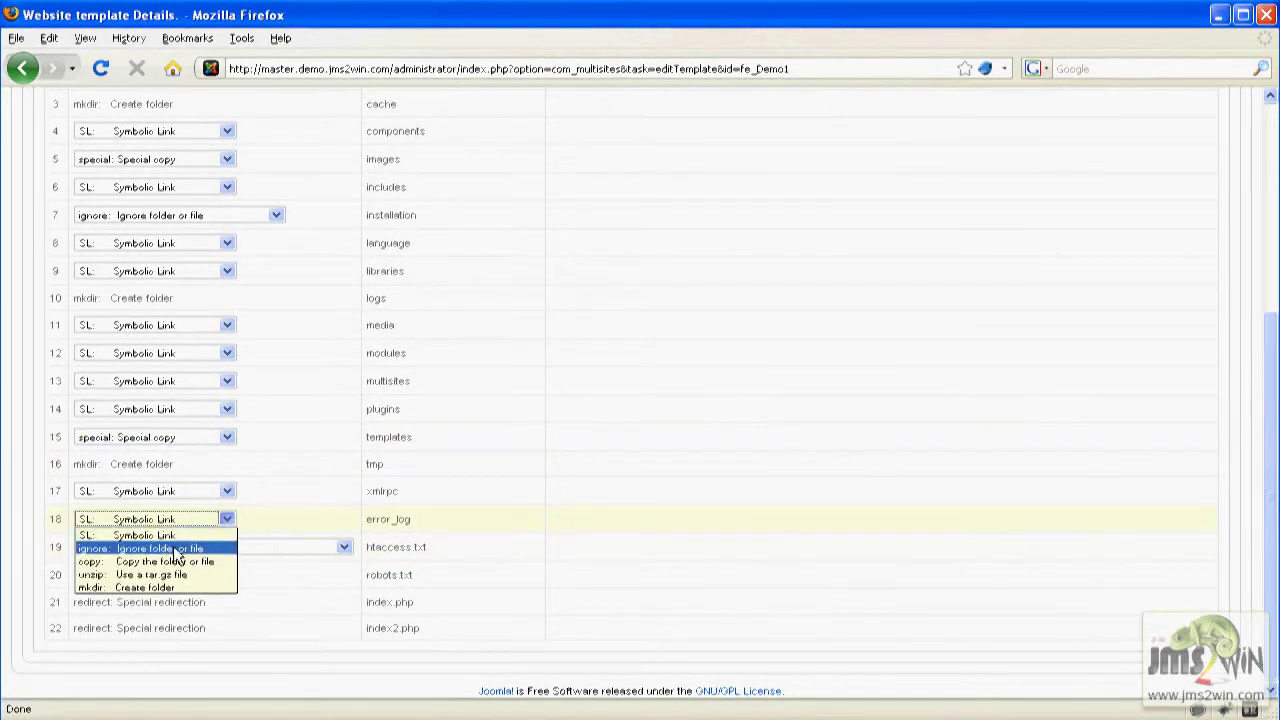
pyautogui.click(196, 546)
pyautogui.click(205, 545)
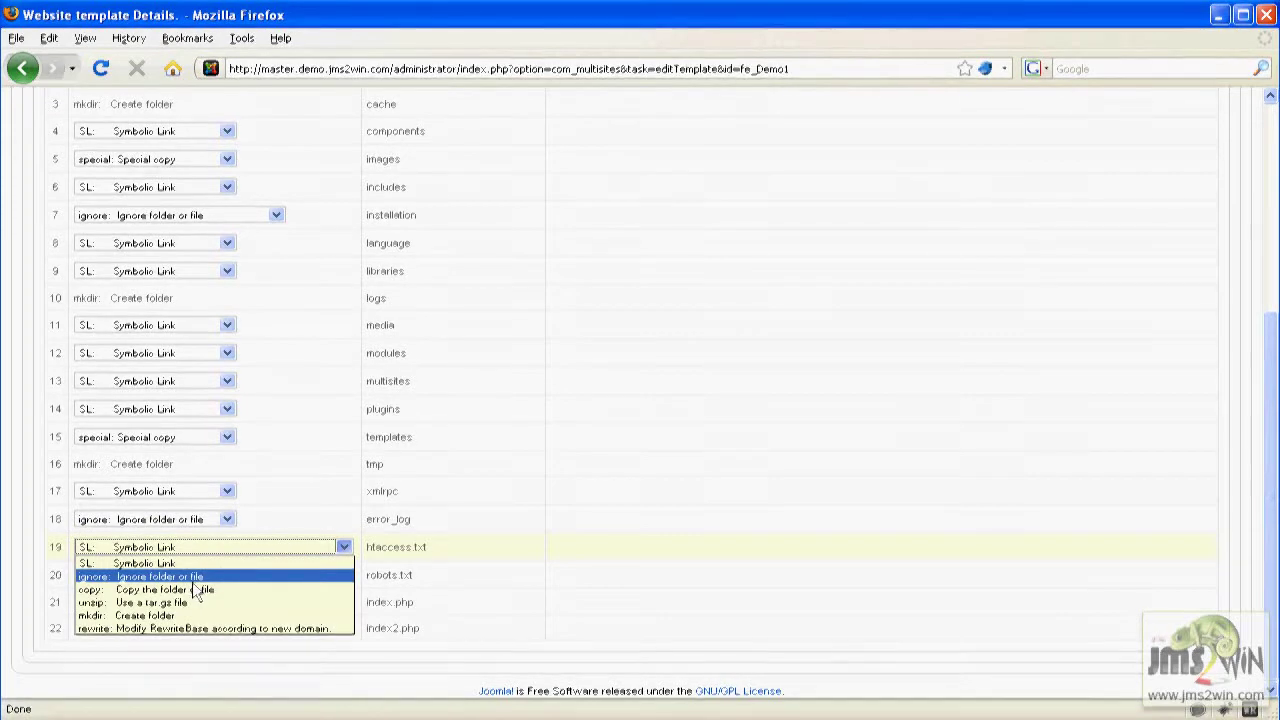
pyautogui.click(195, 589)
pyautogui.click(222, 575)
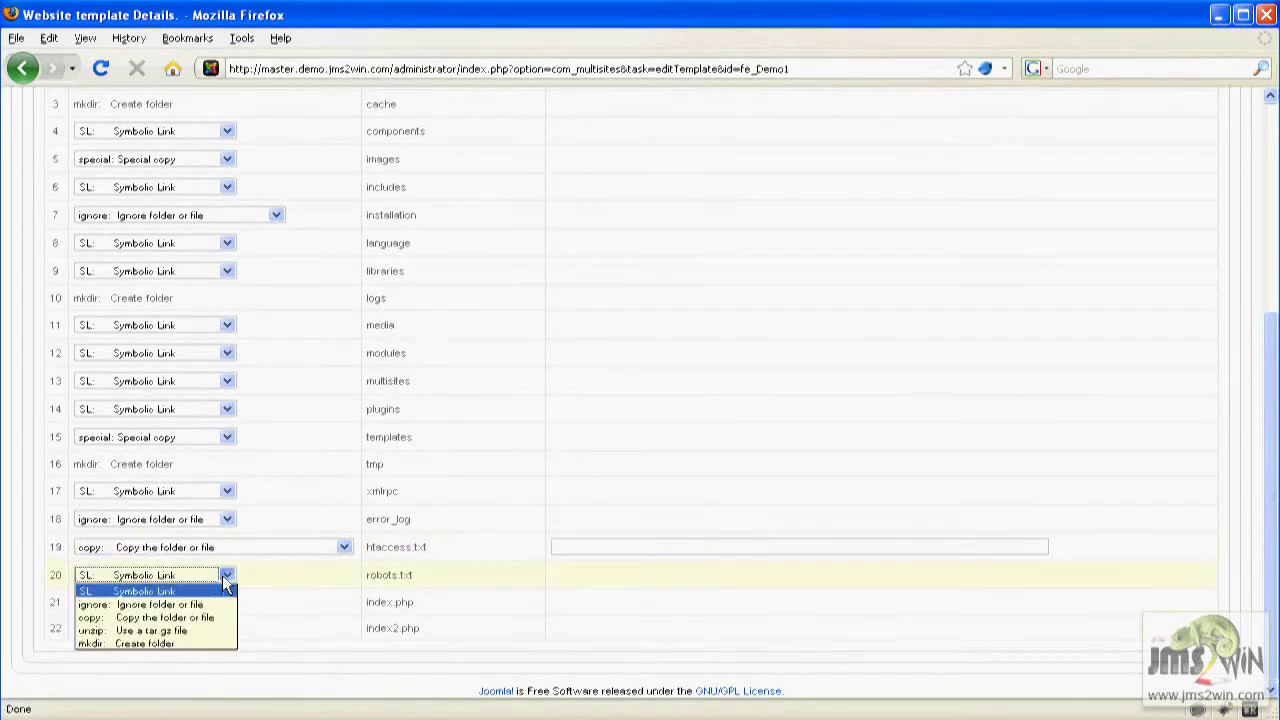
pyautogui.click(197, 618)
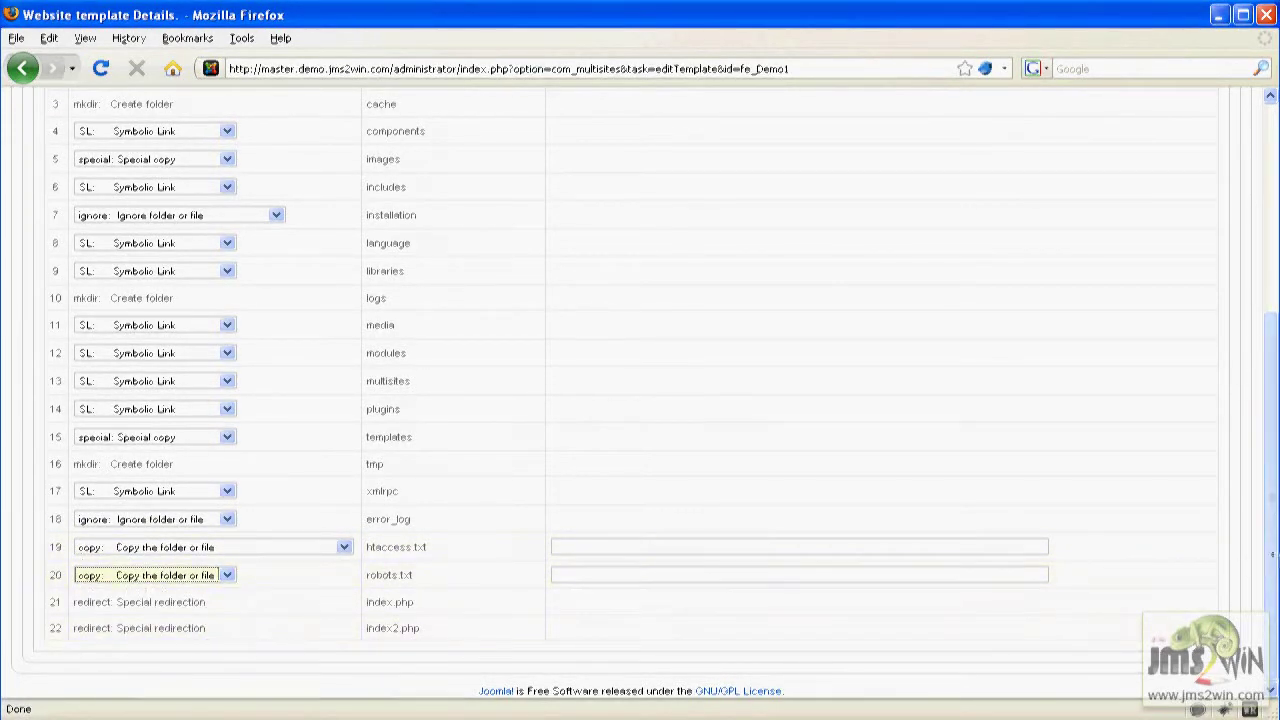
pyautogui.moveTo(1273, 563); pyautogui.dragTo(1272, 380)
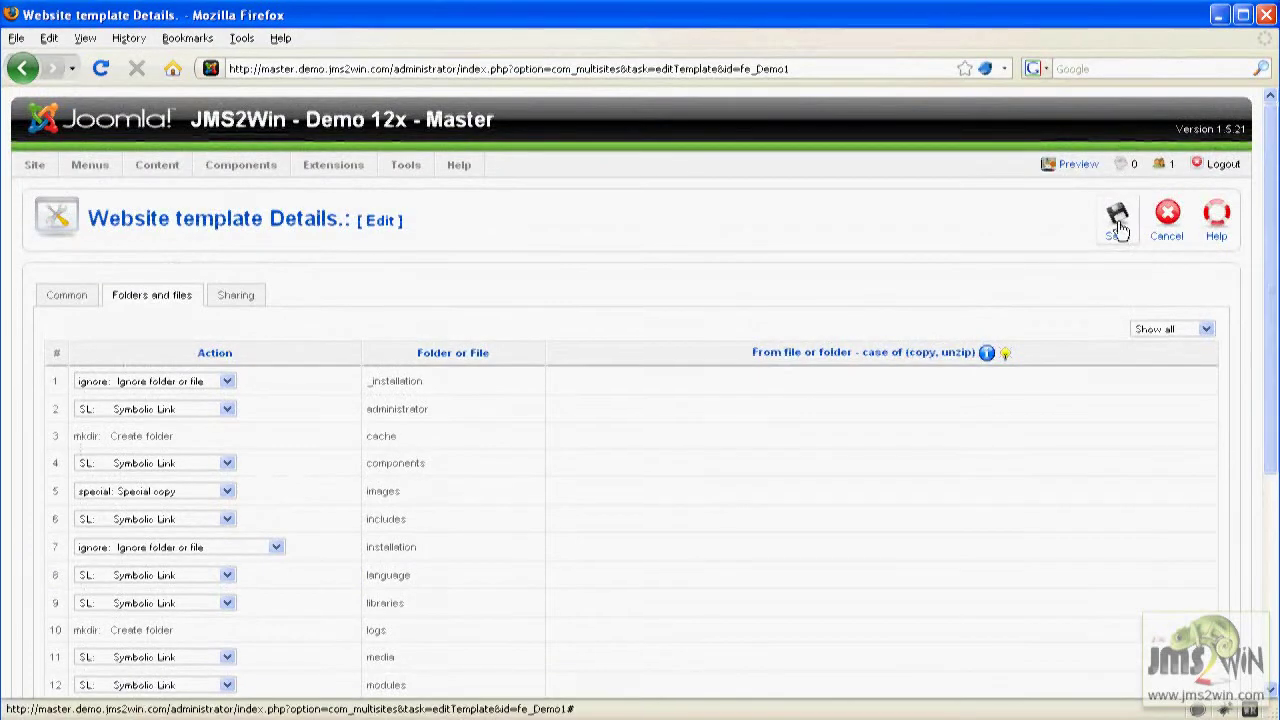
# Expand User Sharing on the Sharing tab and save the fe_Demo1 template.
pyautogui.click(236, 297)
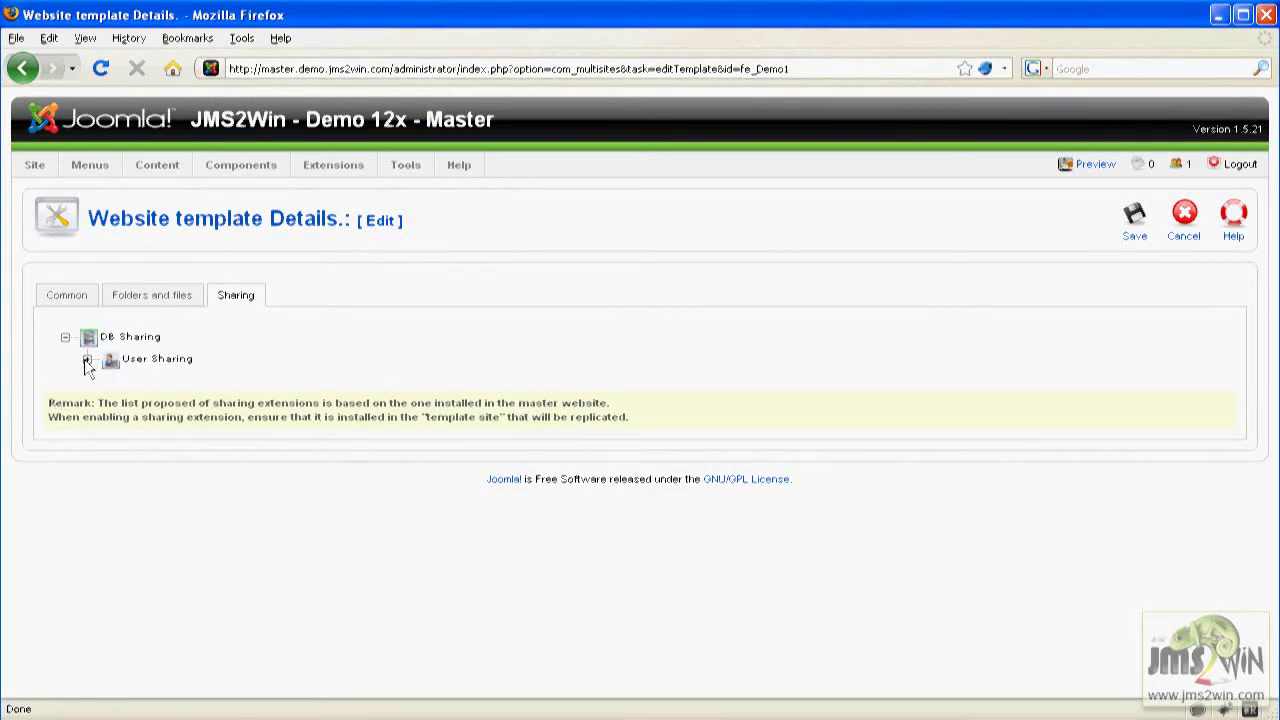
pyautogui.click(87, 360)
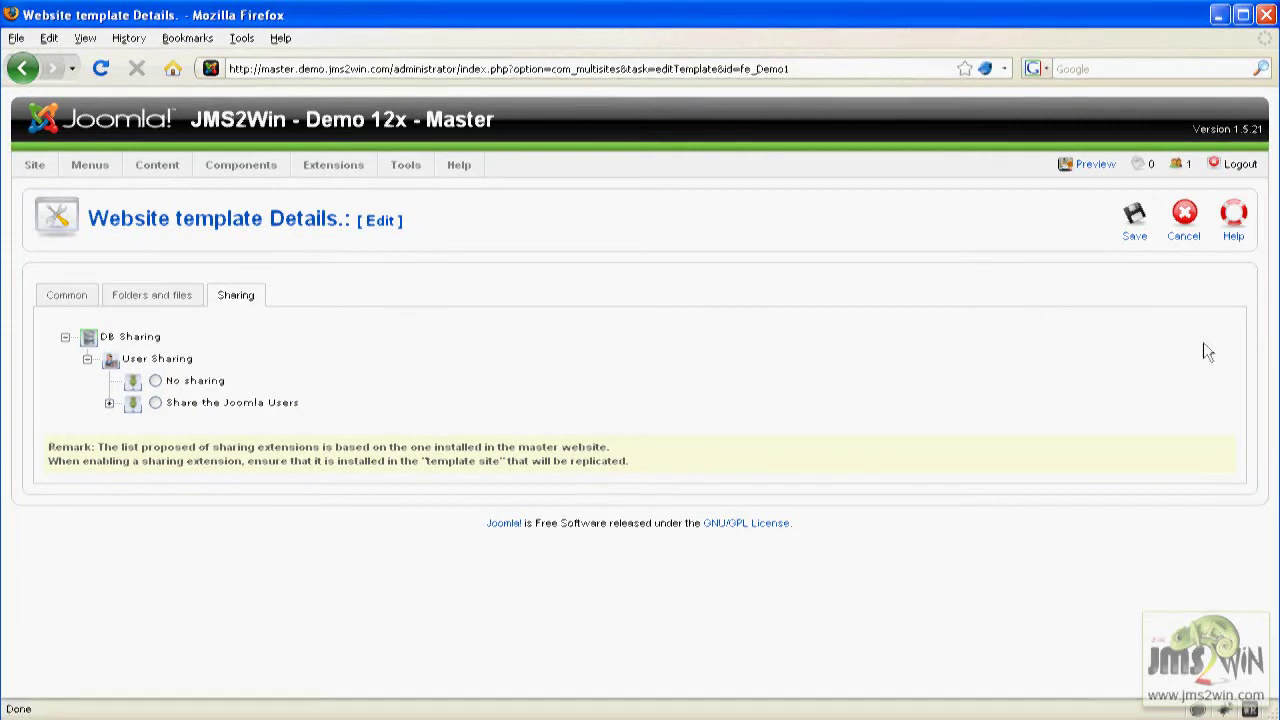
pyautogui.click(1141, 235)
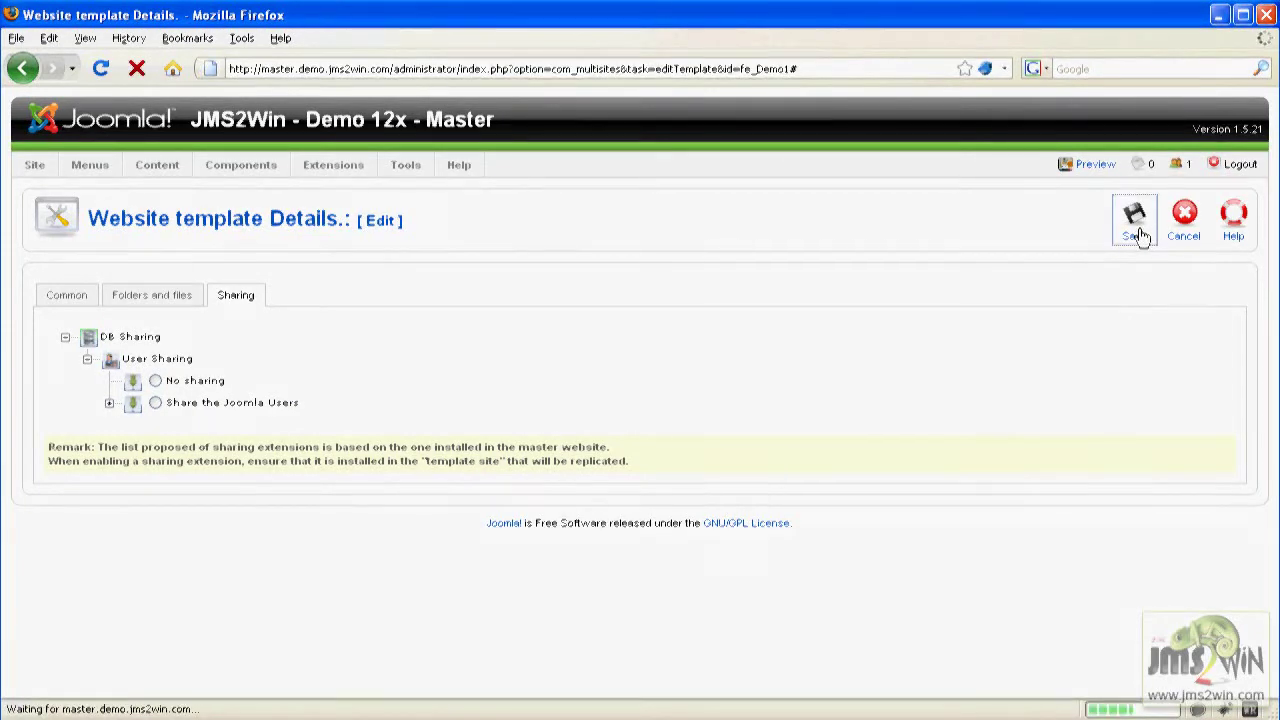
# Open the Main Menu items in a new browser tab and switch to it.
pyautogui.moveTo(90, 166)
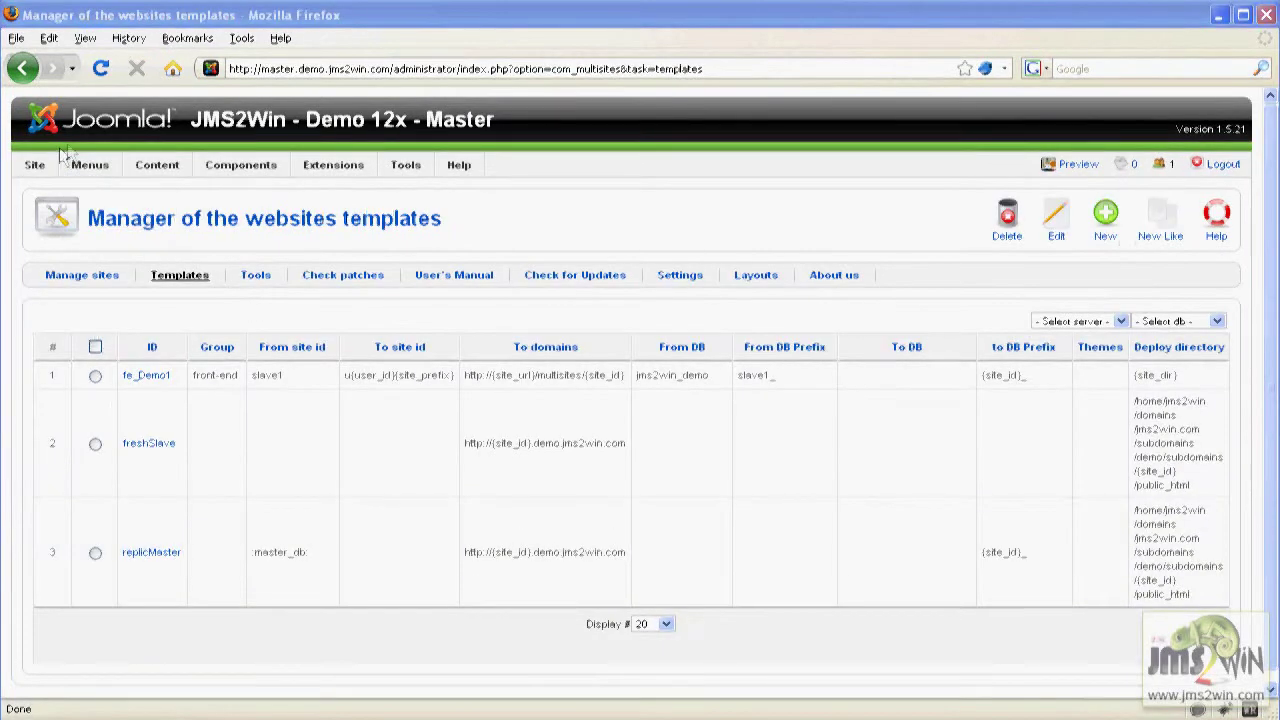
pyautogui.rightClick(113, 248)
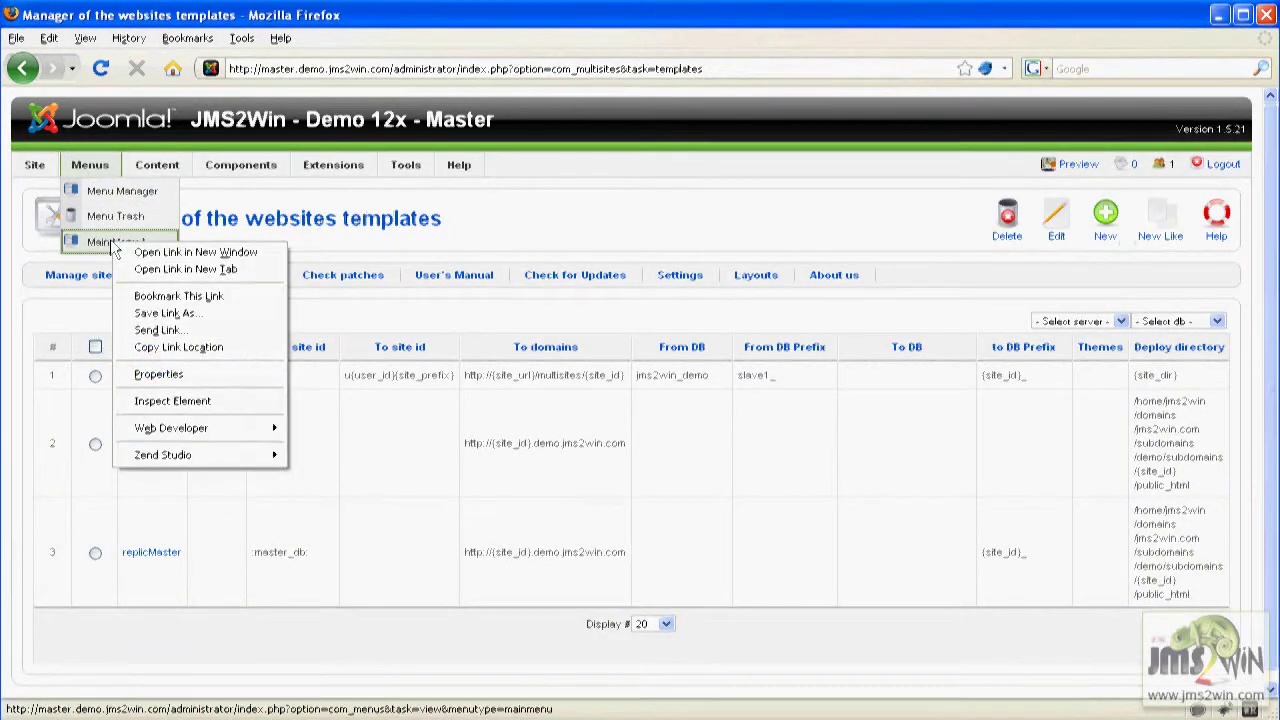
pyautogui.click(170, 270)
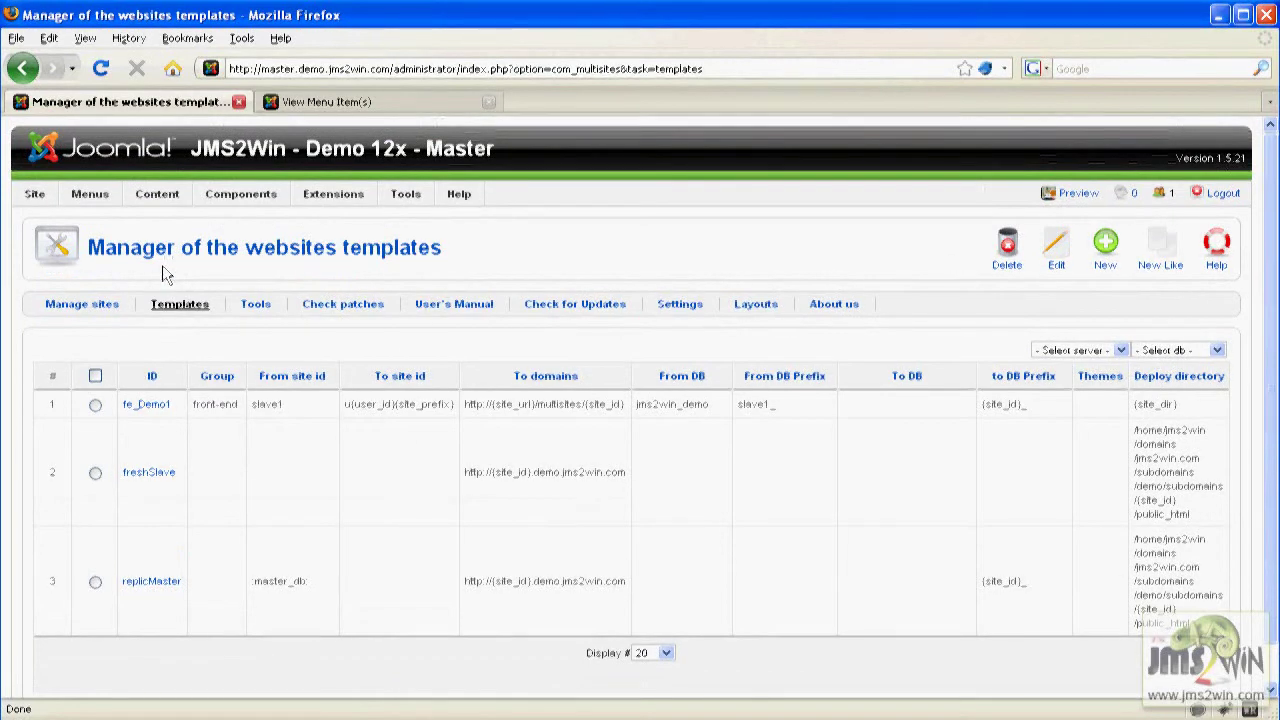
pyautogui.click(359, 103)
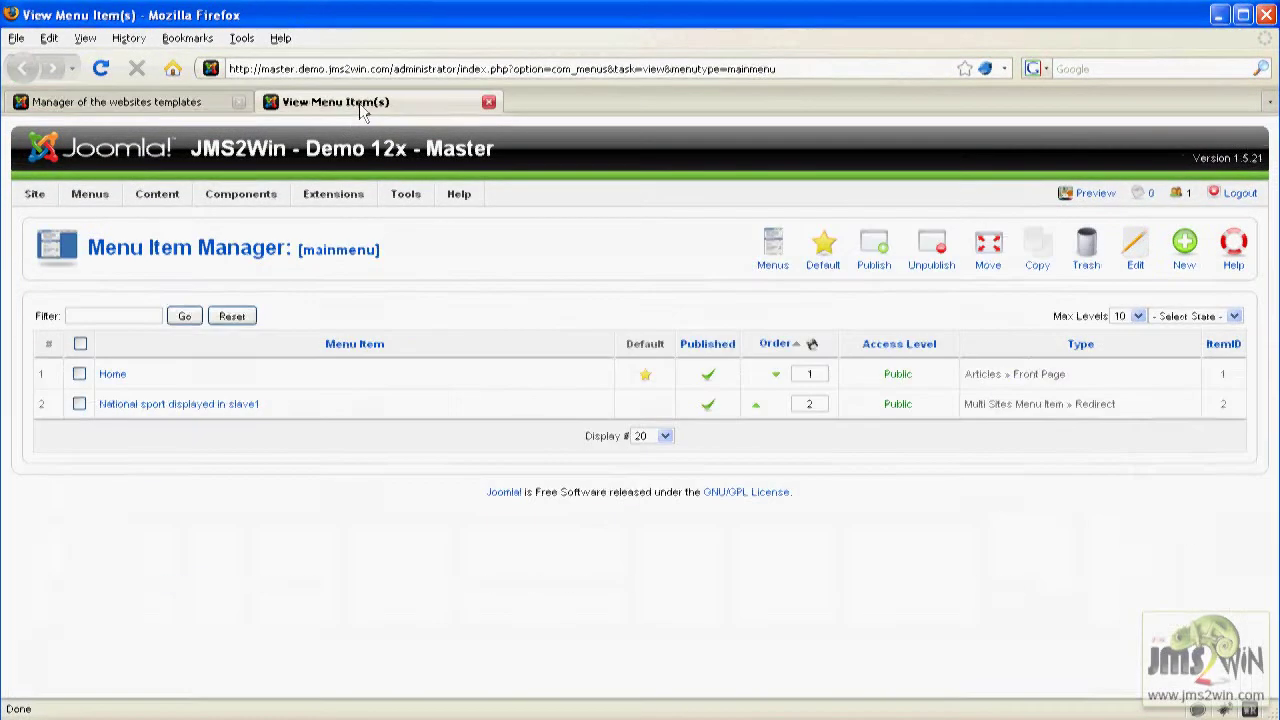
# Create a new main-menu item of type Multi Sites > List all slave sites.
pyautogui.click(1180, 252)
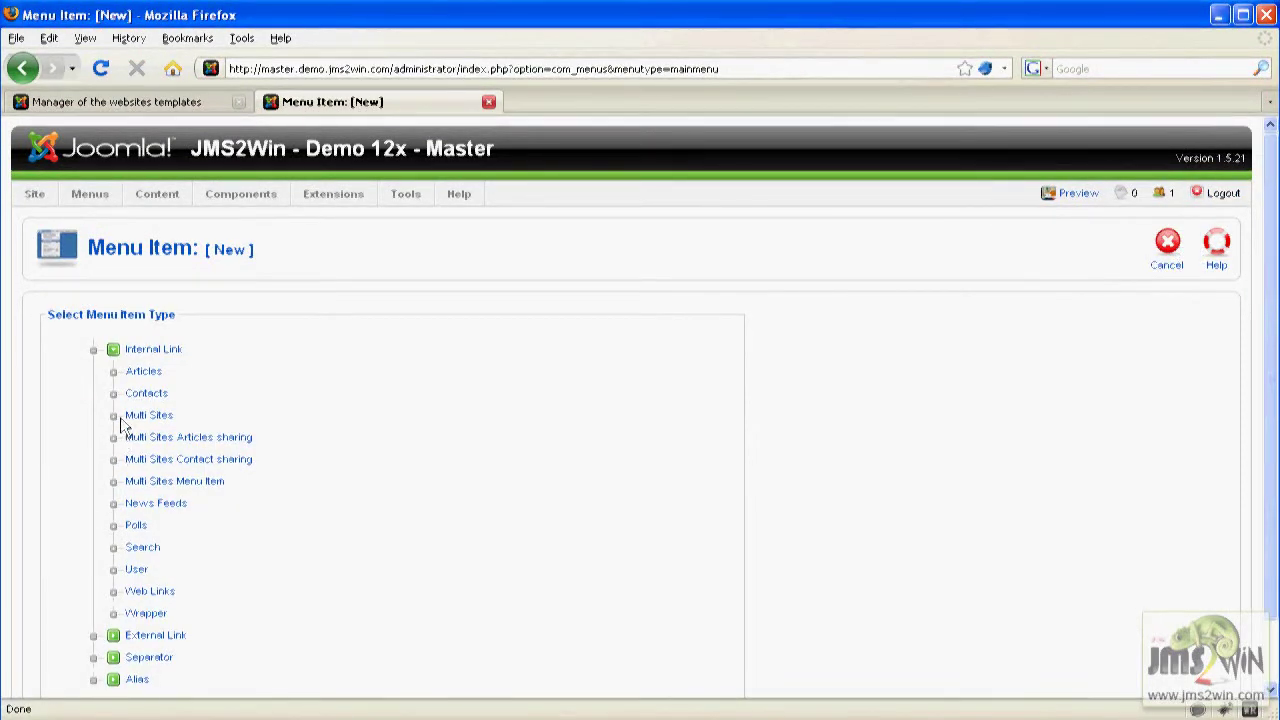
pyautogui.click(150, 415)
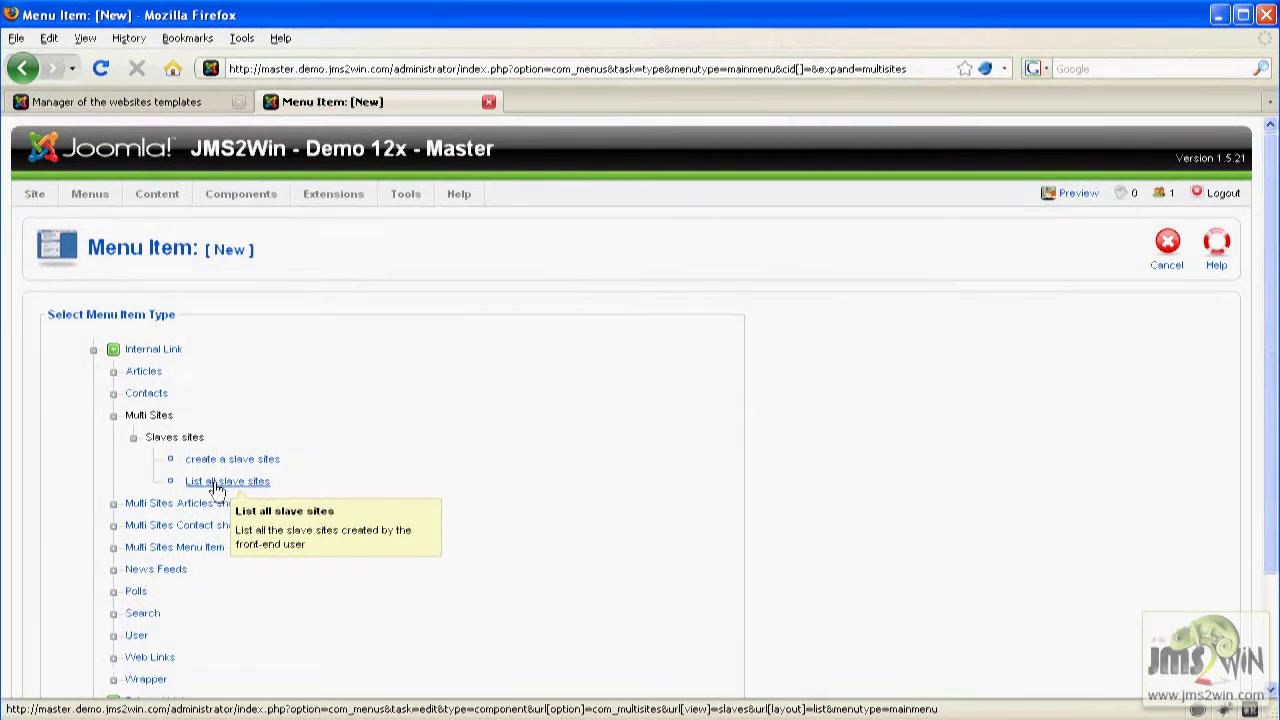
pyautogui.click(217, 488)
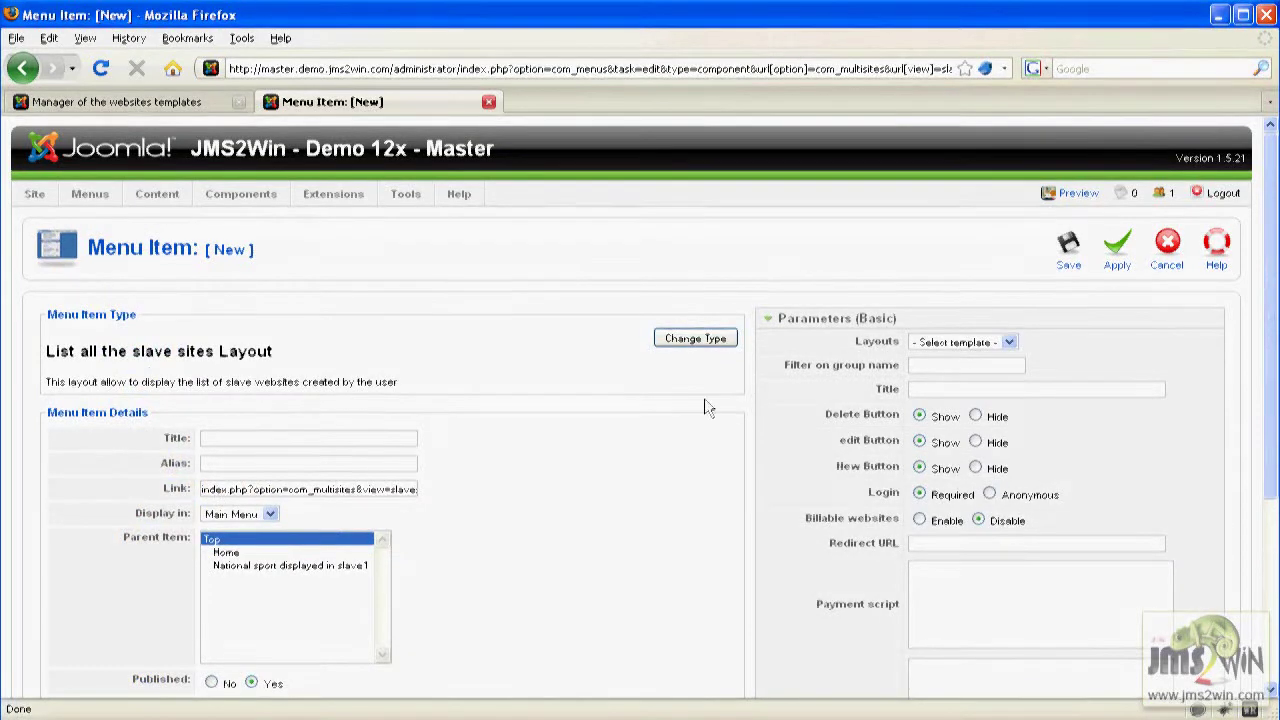
# Check the available layouts in the layouts manager, then return to the menu item.
pyautogui.moveTo(857, 342); pyautogui.dragTo(893, 350)
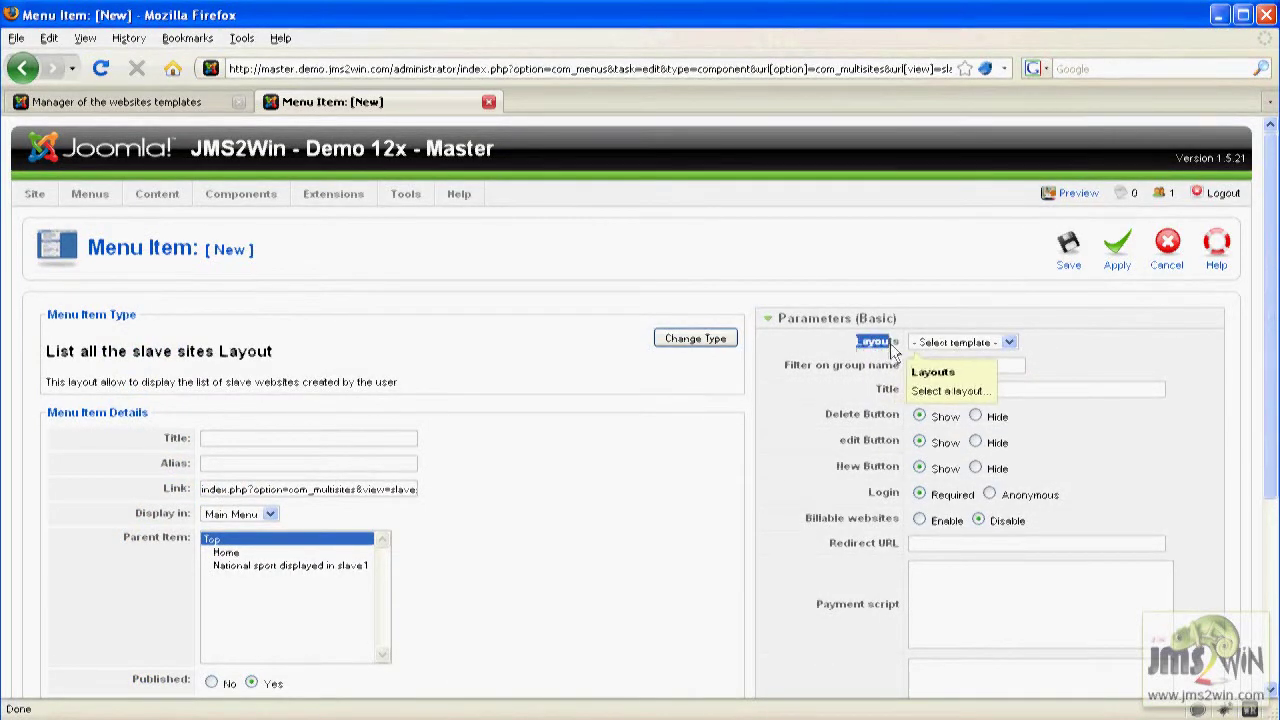
pyautogui.click(137, 103)
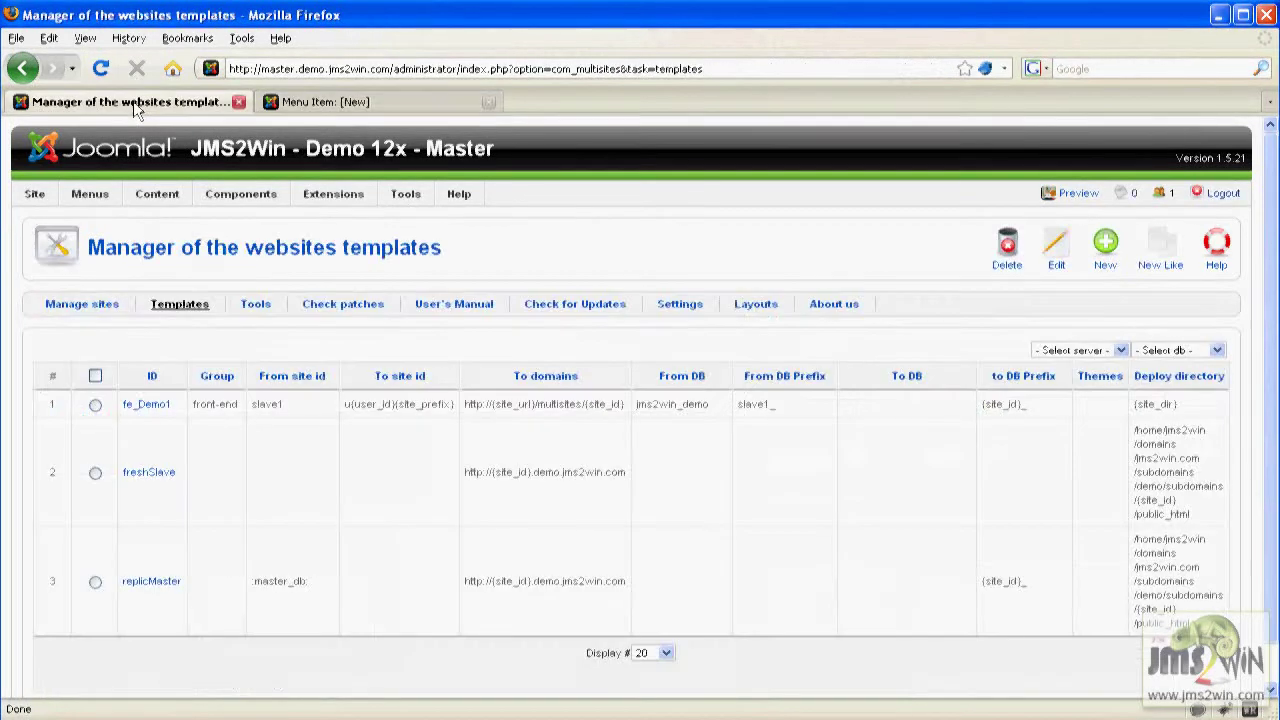
pyautogui.click(757, 306)
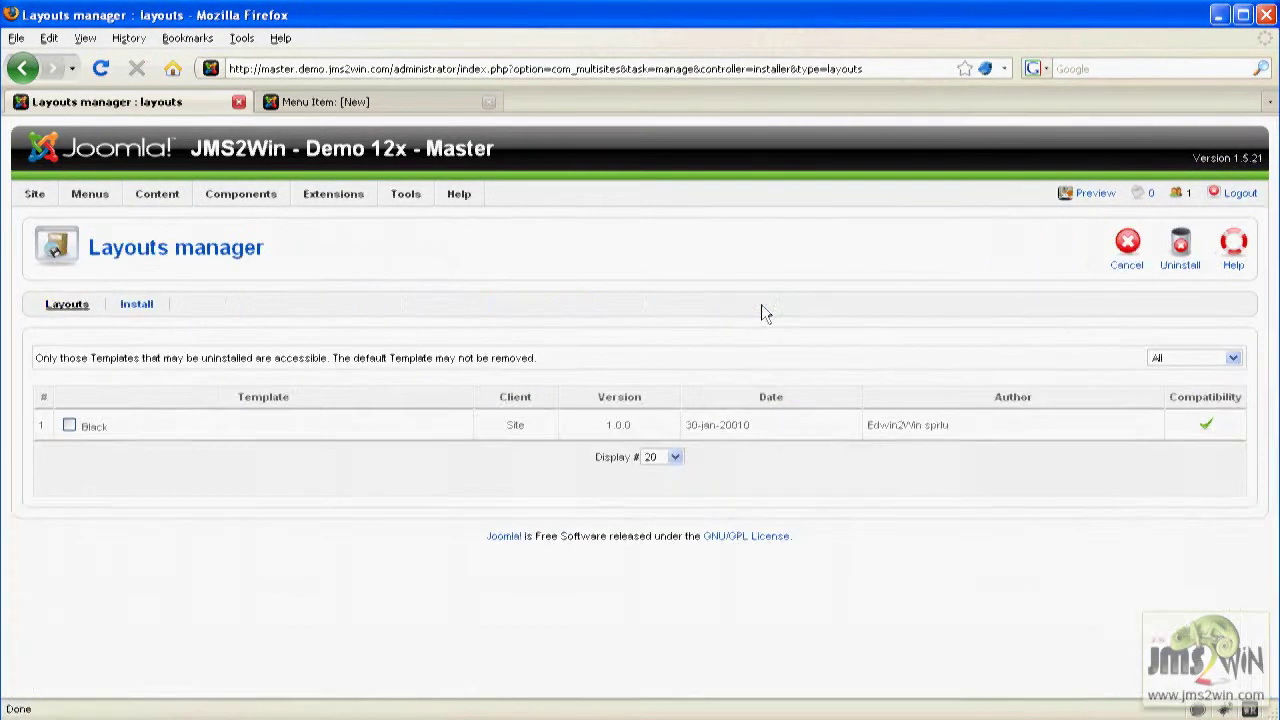
pyautogui.moveTo(98, 425)
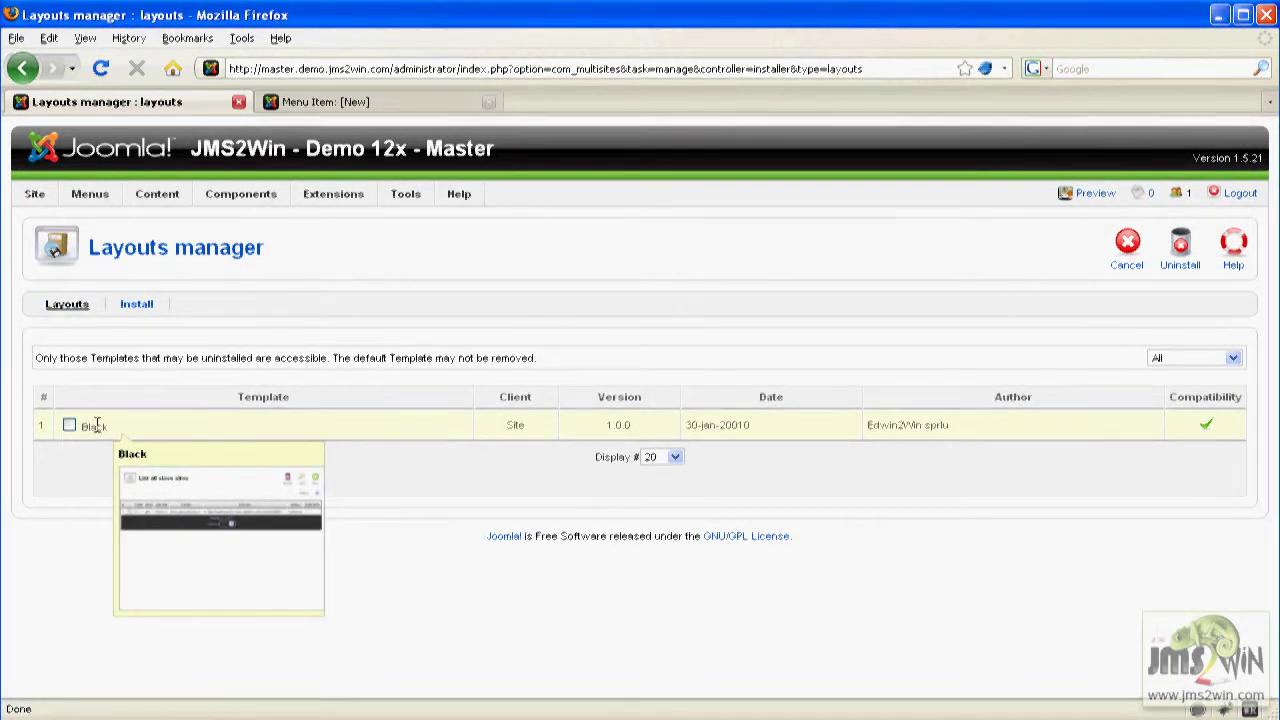
pyautogui.click(368, 101)
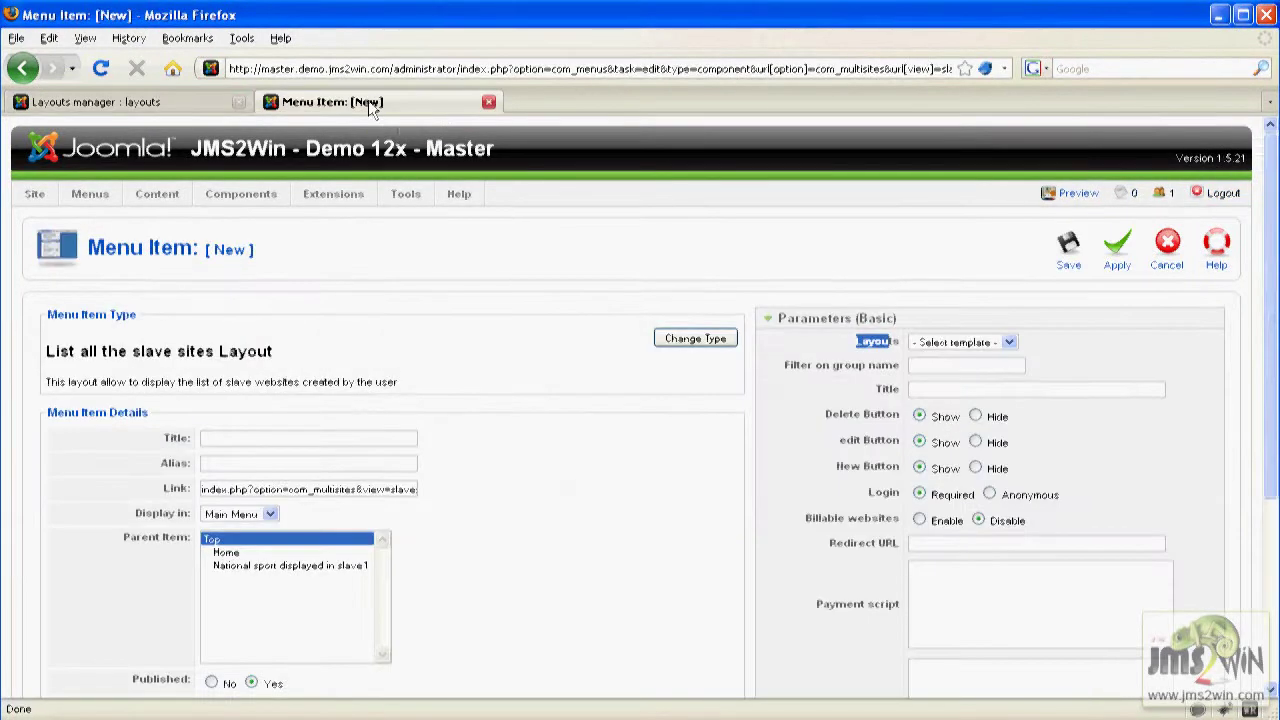
# Choose the black layout, filter on group front-end and title it 'List all slave sites'.
pyautogui.click(1009, 342)
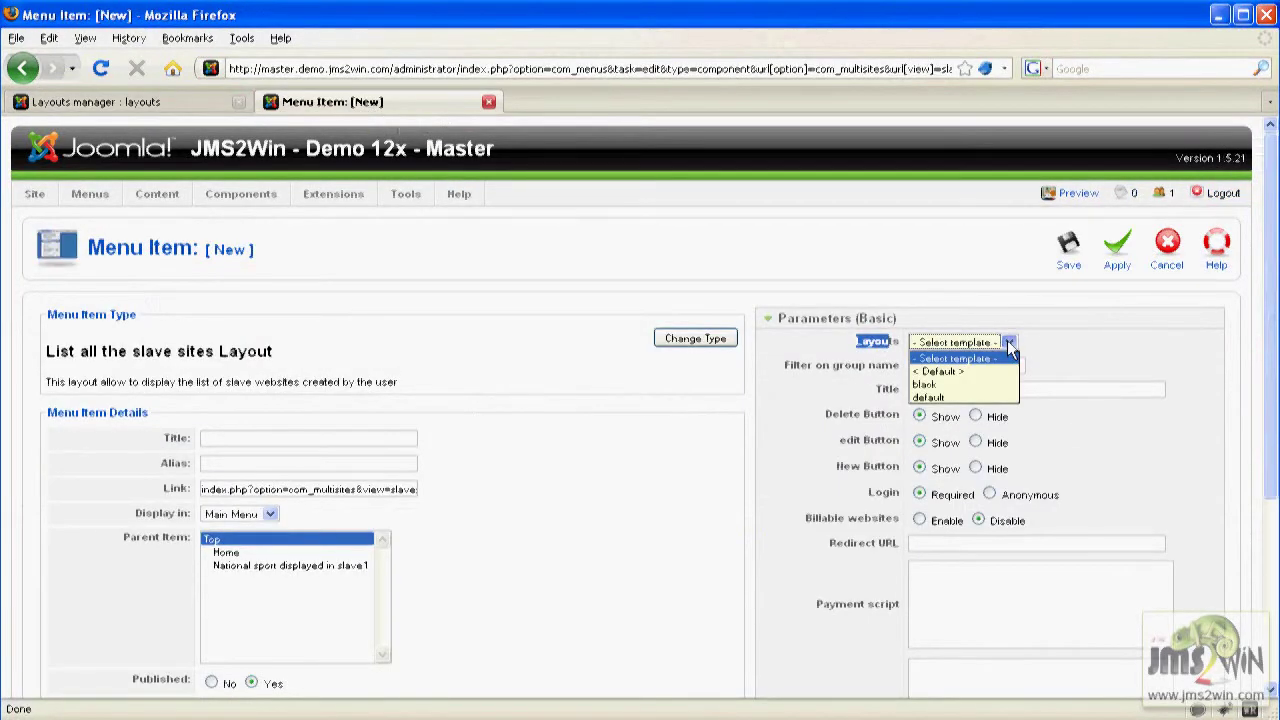
pyautogui.click(955, 386)
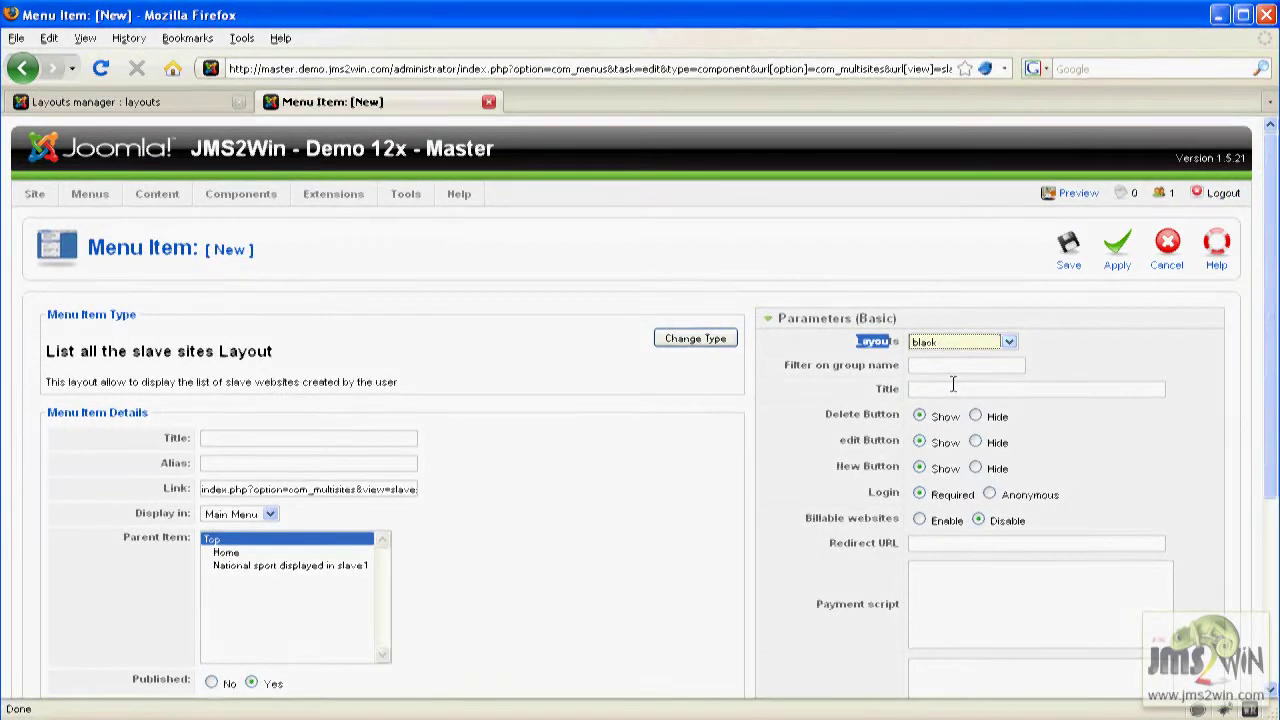
pyautogui.click(938, 364)
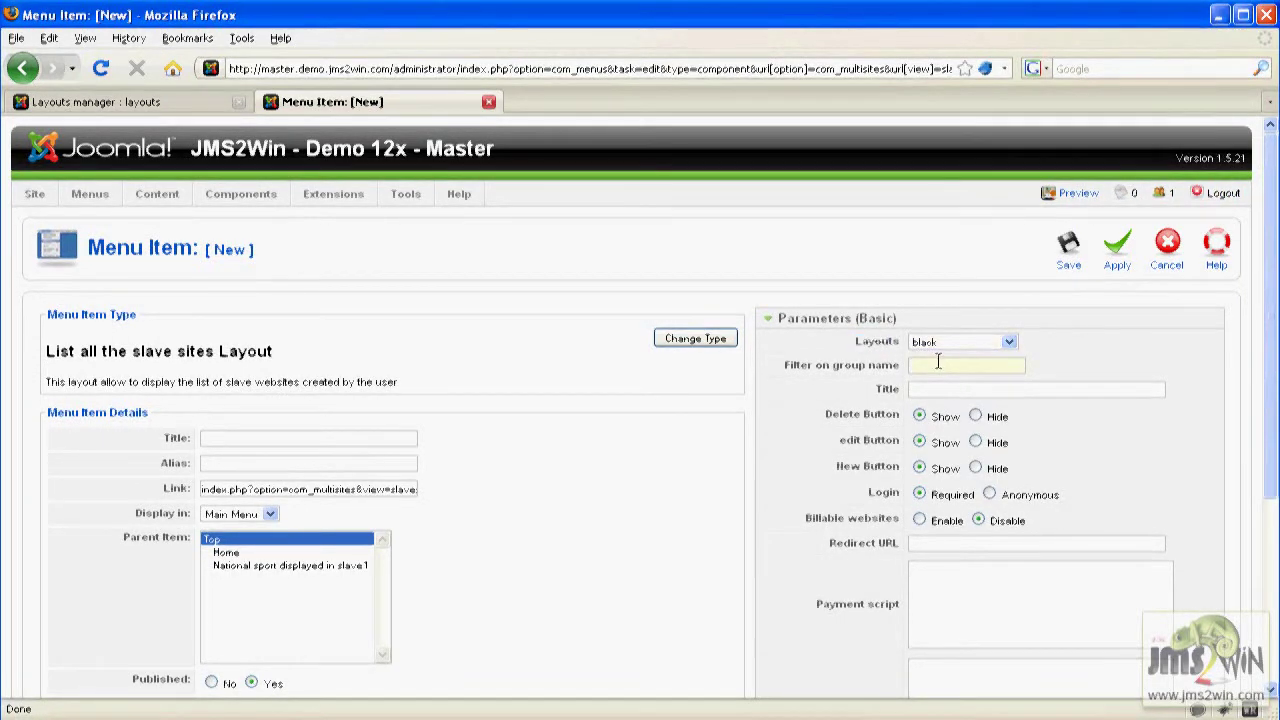
pyautogui.write('fron')
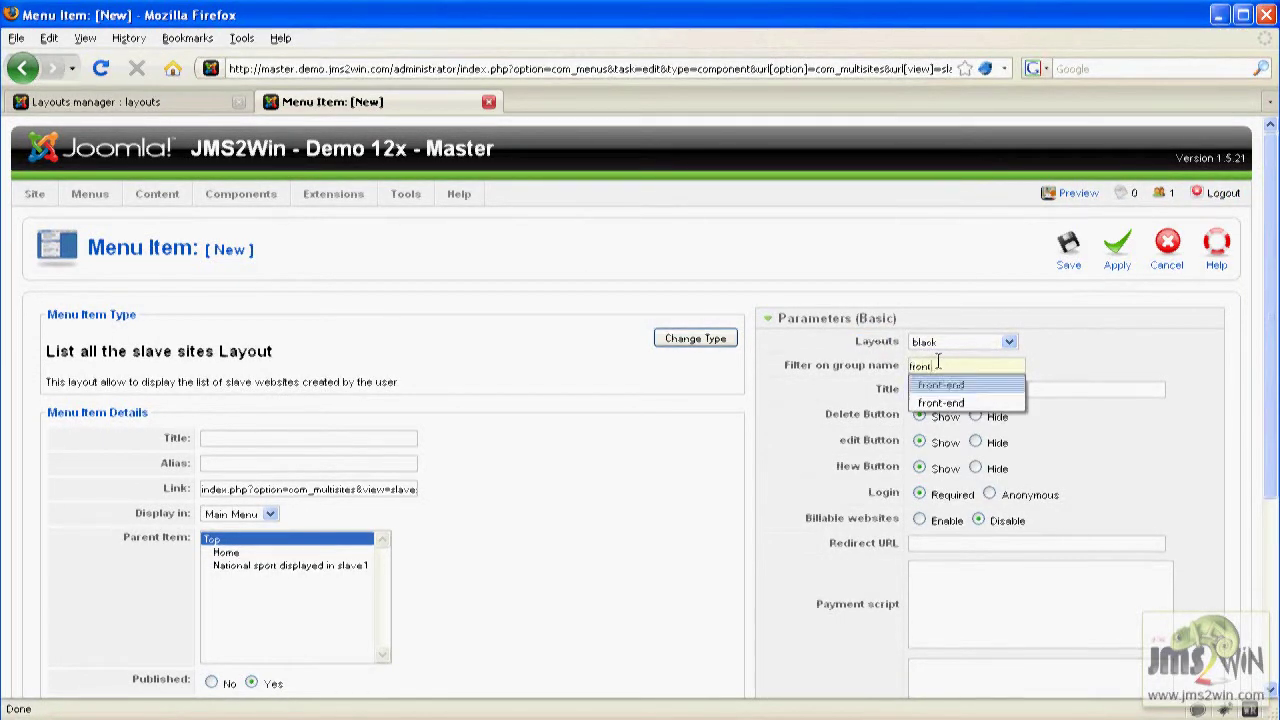
pyautogui.write('t')
pyautogui.press('Down')
pyautogui.press('Return')
pyautogui.moveTo(847, 368)
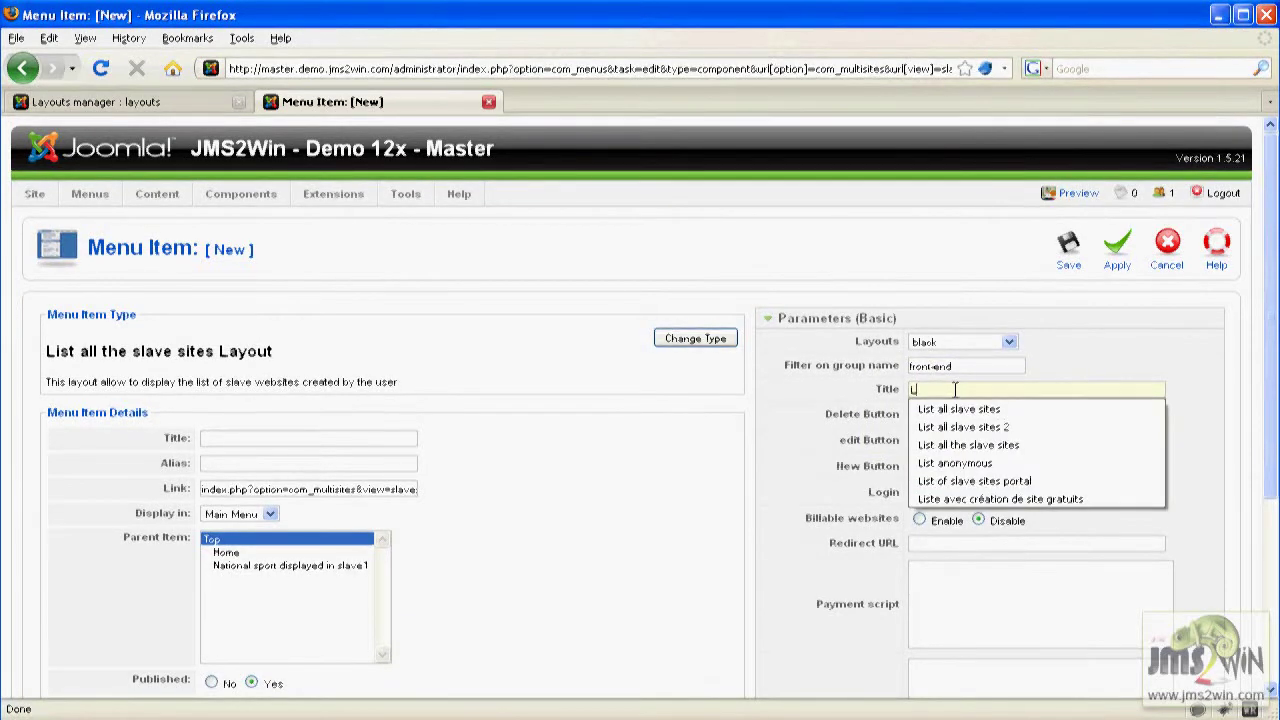
pyautogui.press('Down')
pyautogui.press('Return')
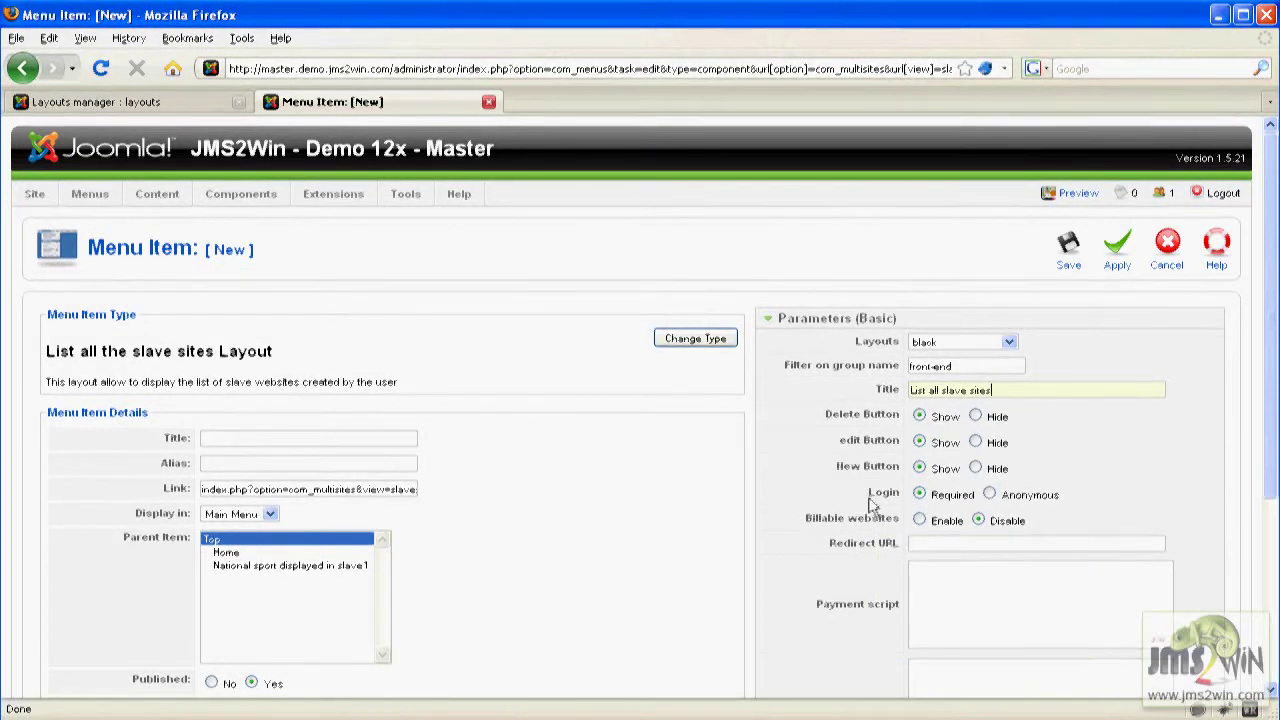
# Adjust the Login and Billable websites options, leaving billable websites disabled.
pyautogui.click(989, 495)
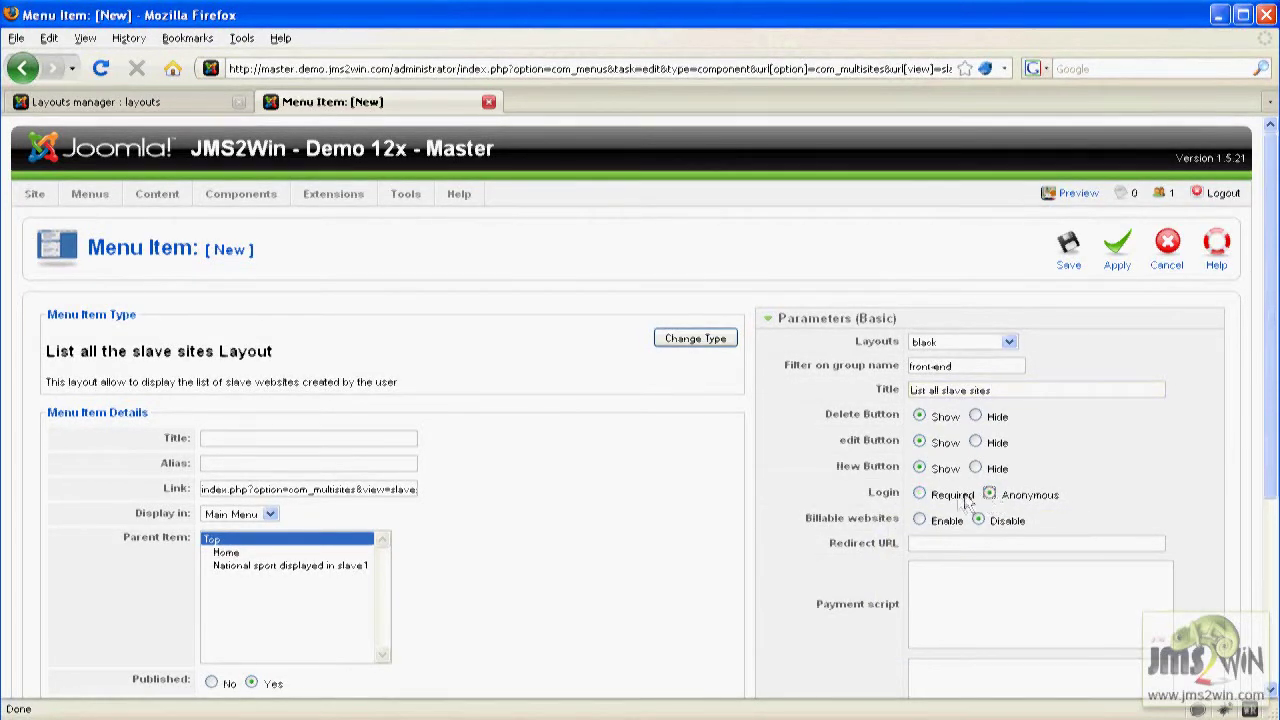
pyautogui.click(921, 499)
pyautogui.click(989, 495)
pyautogui.moveTo(864, 522)
pyautogui.click(919, 521)
pyautogui.click(914, 578)
pyautogui.scroll(-2, 914, 578)
pyautogui.click(914, 578)
pyautogui.scroll(-2, 914, 578)
pyautogui.click(918, 573)
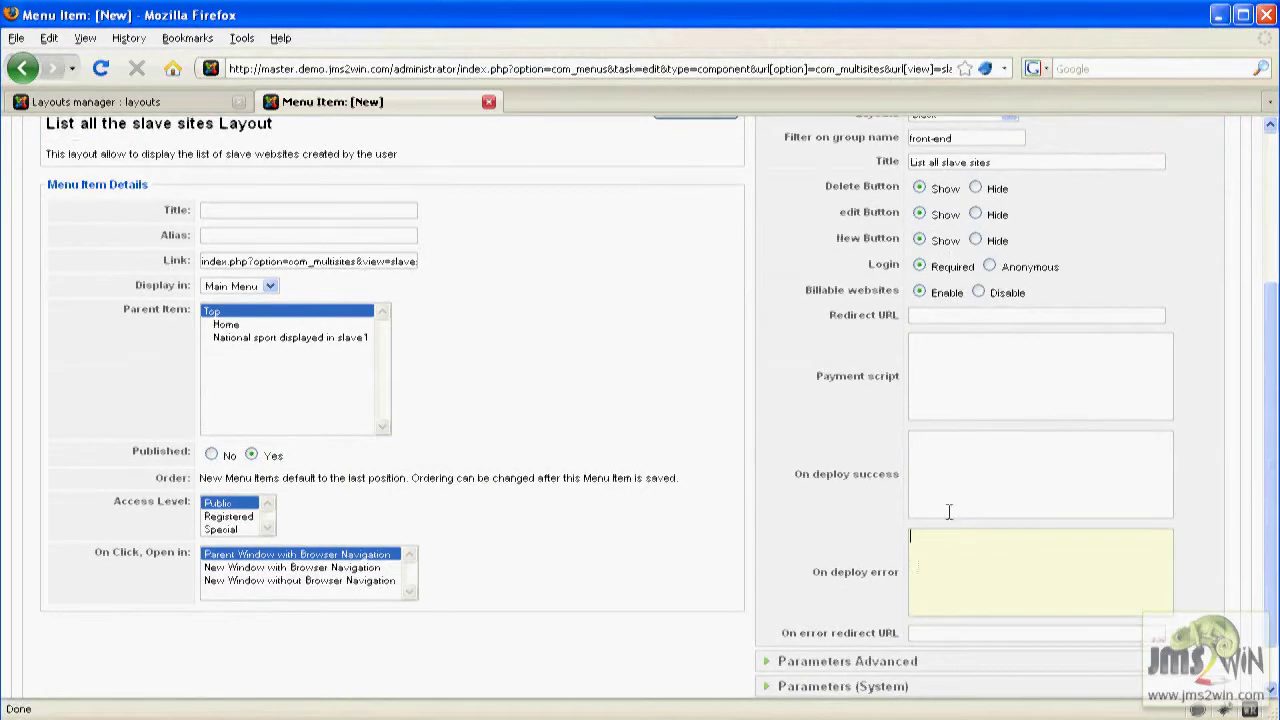
pyautogui.click(979, 292)
# Expand advanced parameters, set Menu Item Title 'List all sites' and save the item.
pyautogui.click(770, 663)
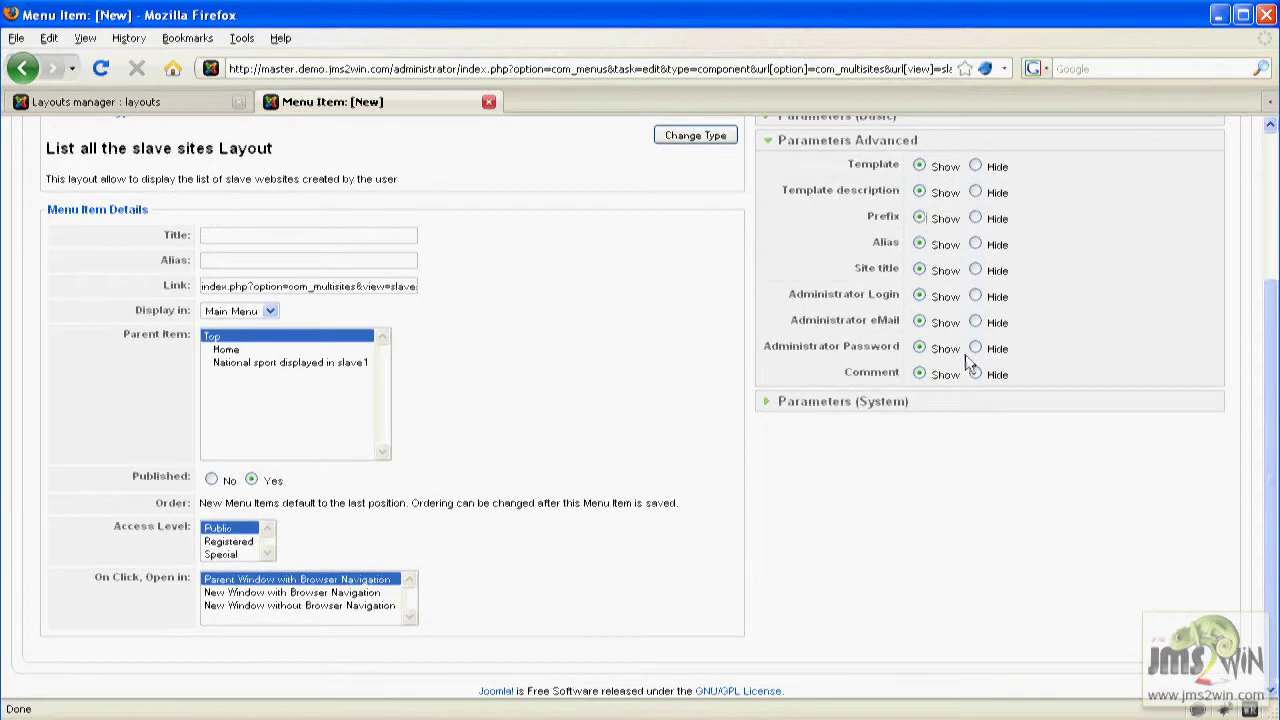
pyautogui.scroll(3, 1029, 596)
pyautogui.click(205, 387)
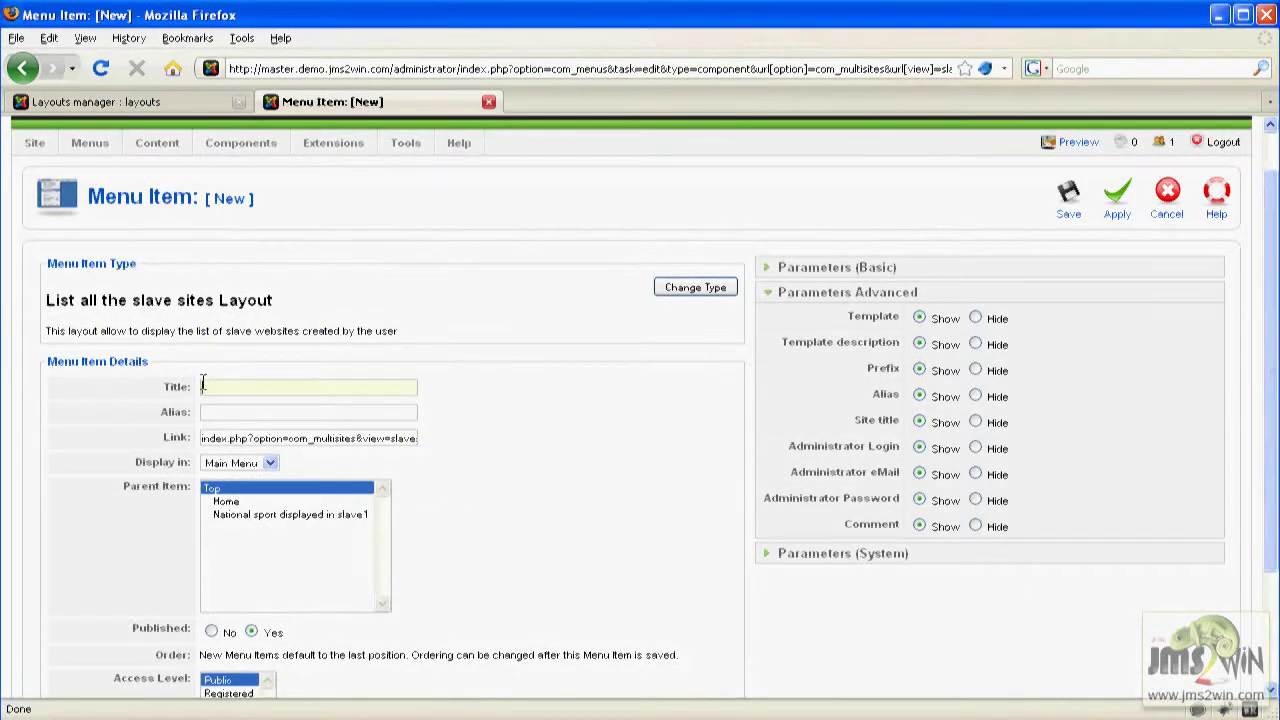
pyautogui.write('List')
pyautogui.click(237, 406)
pyautogui.click(1069, 201)
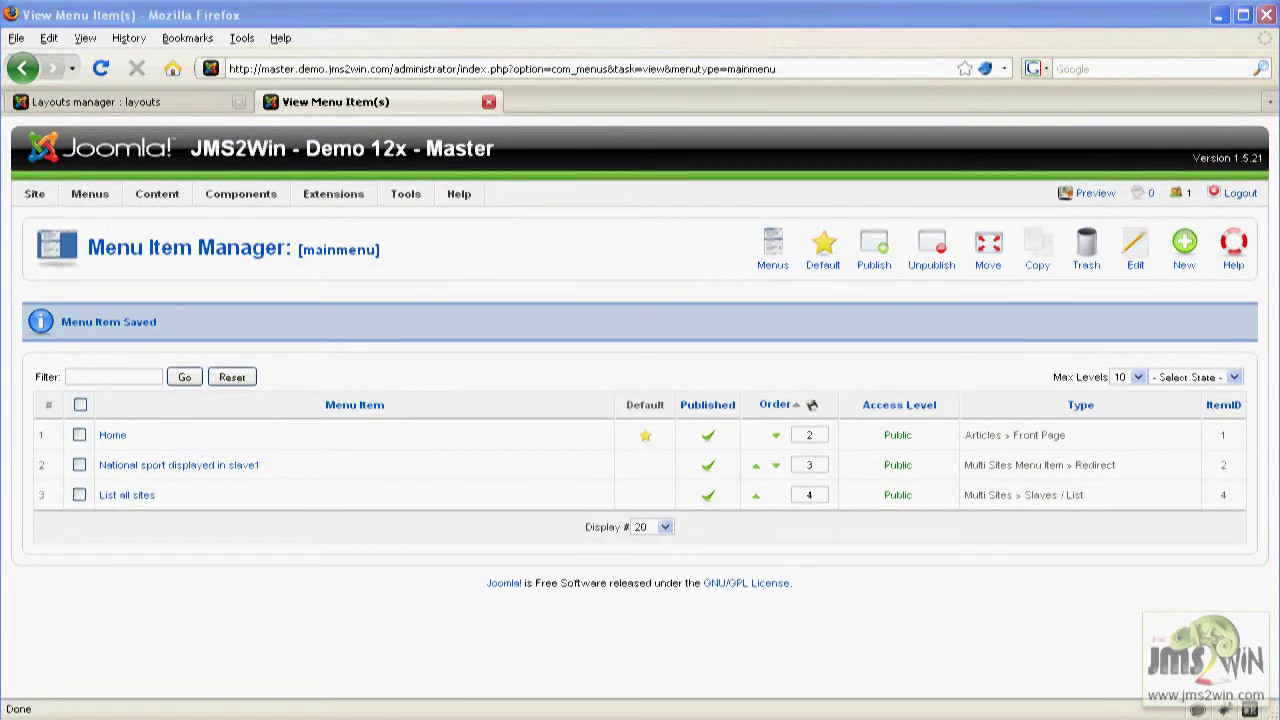
# Close the menu tab, then create and save a Login module titled 'Joomla Login' in Module Manager.
pyautogui.click(488, 101)
pyautogui.moveTo(338, 166)
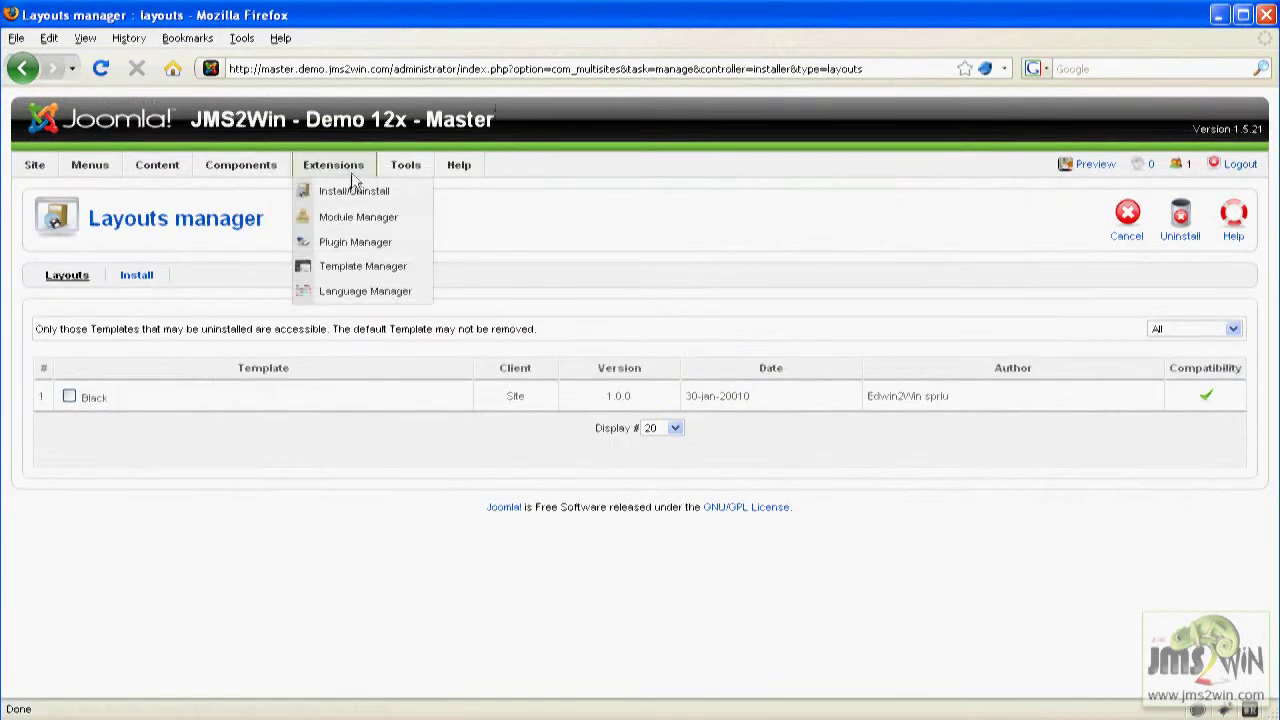
pyautogui.click(334, 214)
pyautogui.click(1184, 215)
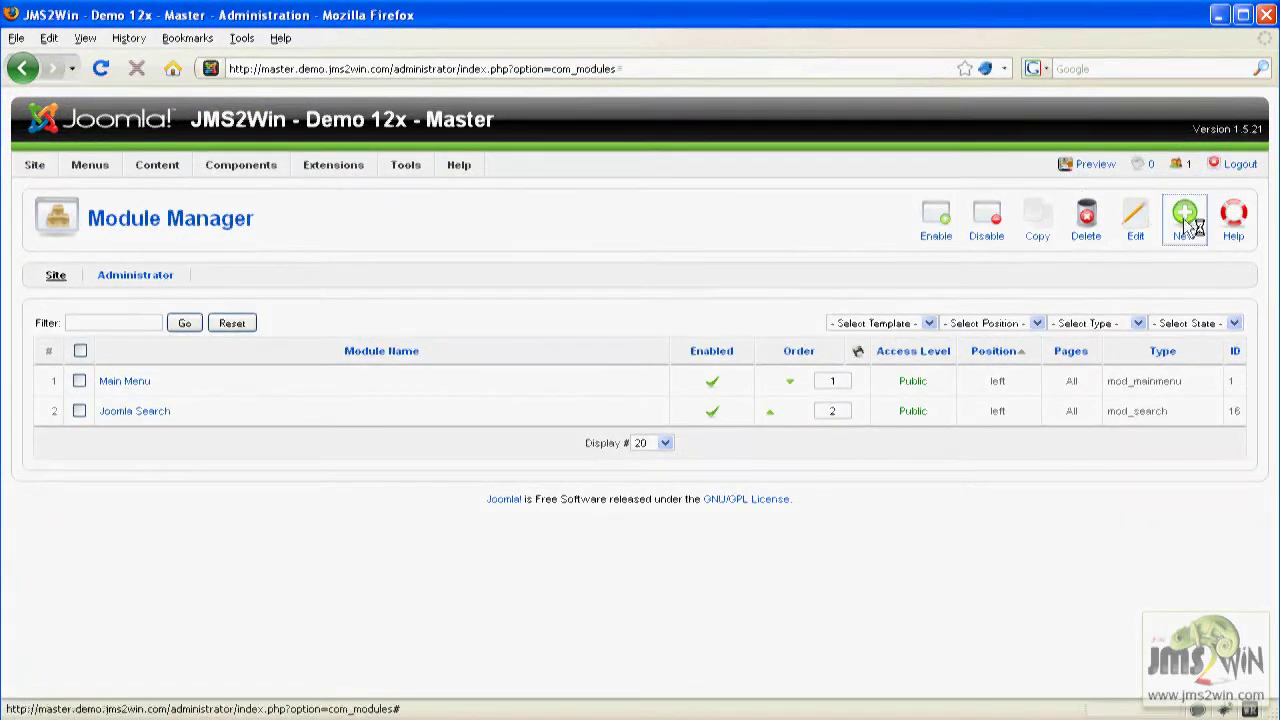
pyautogui.click(51, 560)
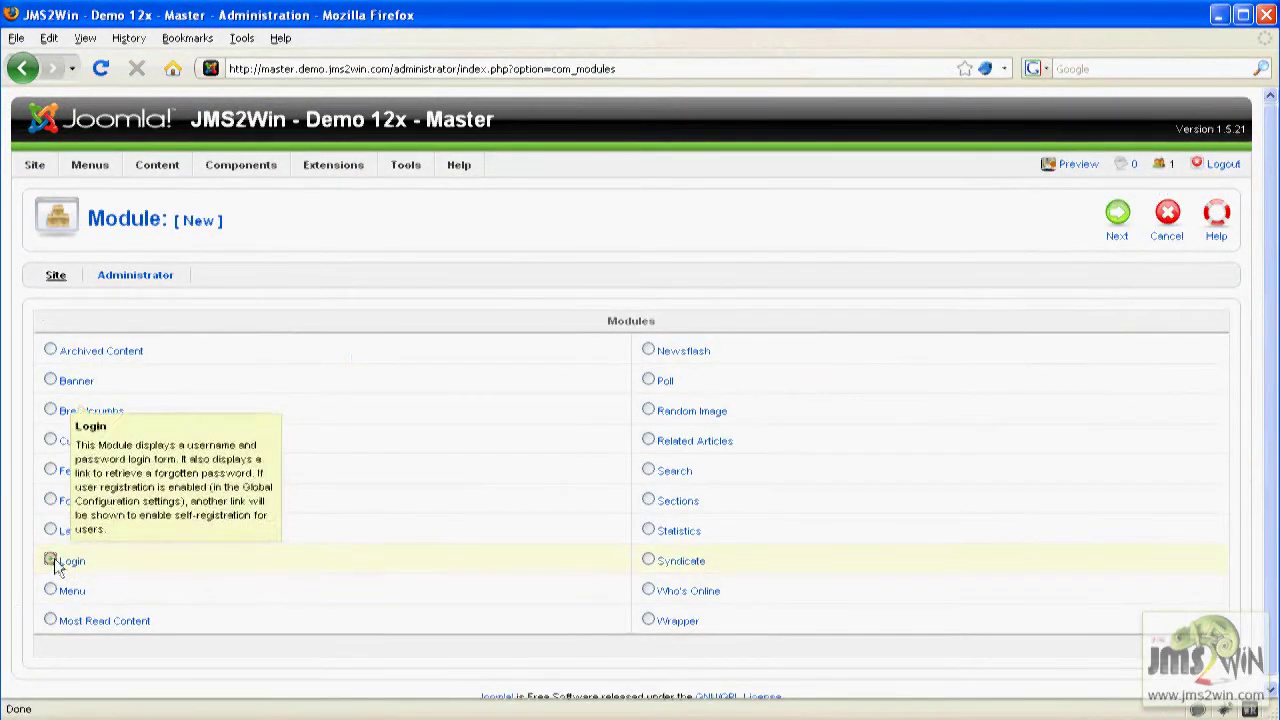
pyautogui.click(1117, 214)
pyautogui.click(250, 324)
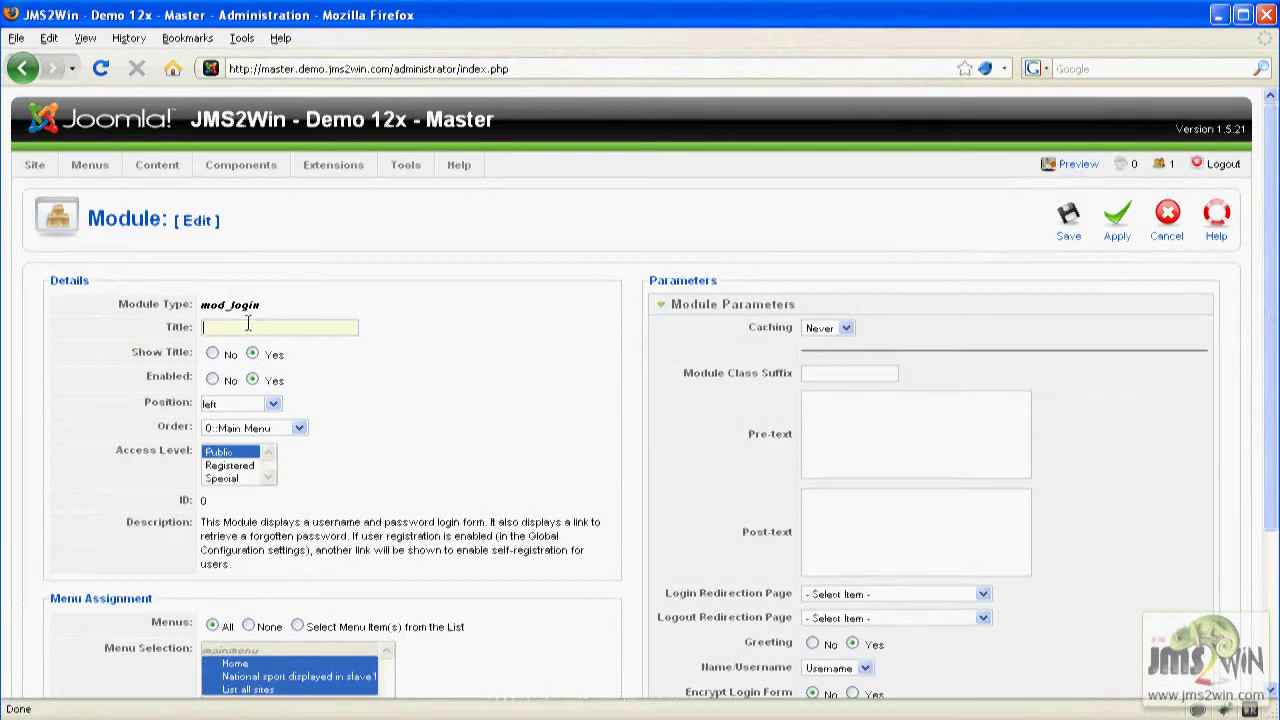
pyautogui.write('Joom')
pyautogui.press('Return')
pyautogui.click(1068, 215)
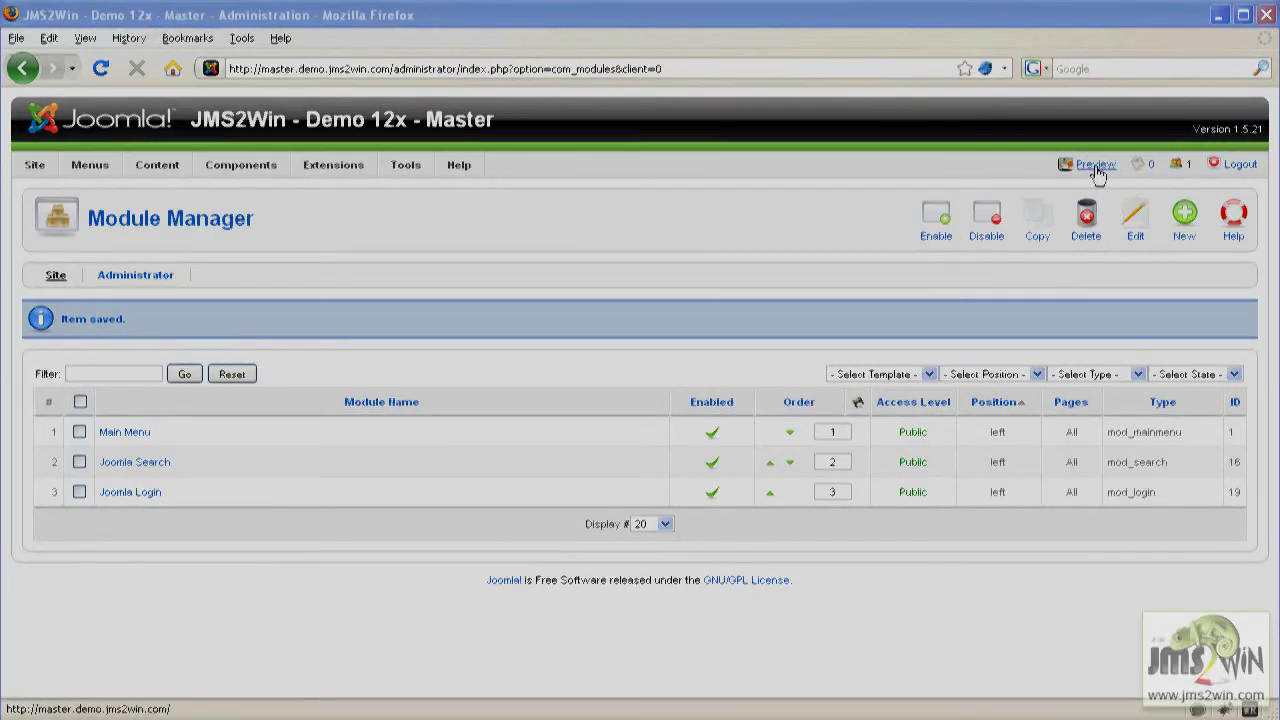
# Preview the front-end, log in with the demo user's credentials, and open the empty List all sites page.
pyautogui.click(1097, 167)
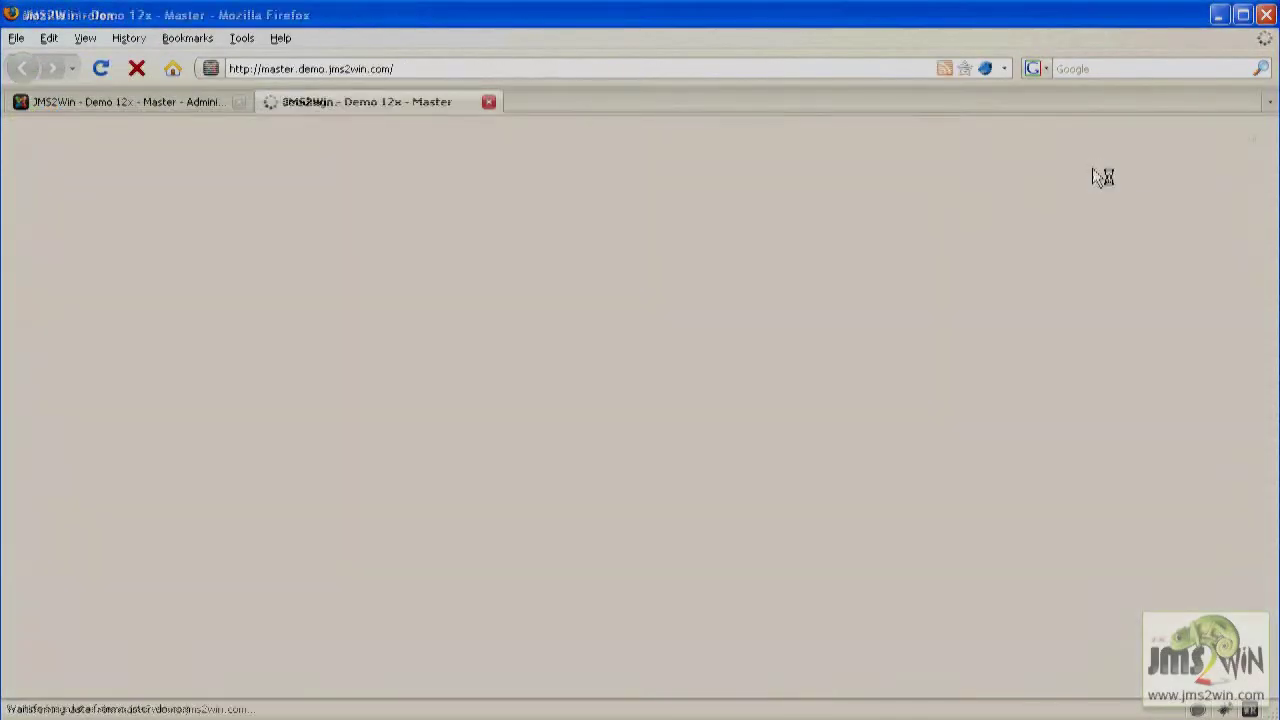
pyautogui.doubleClick(256, 601)
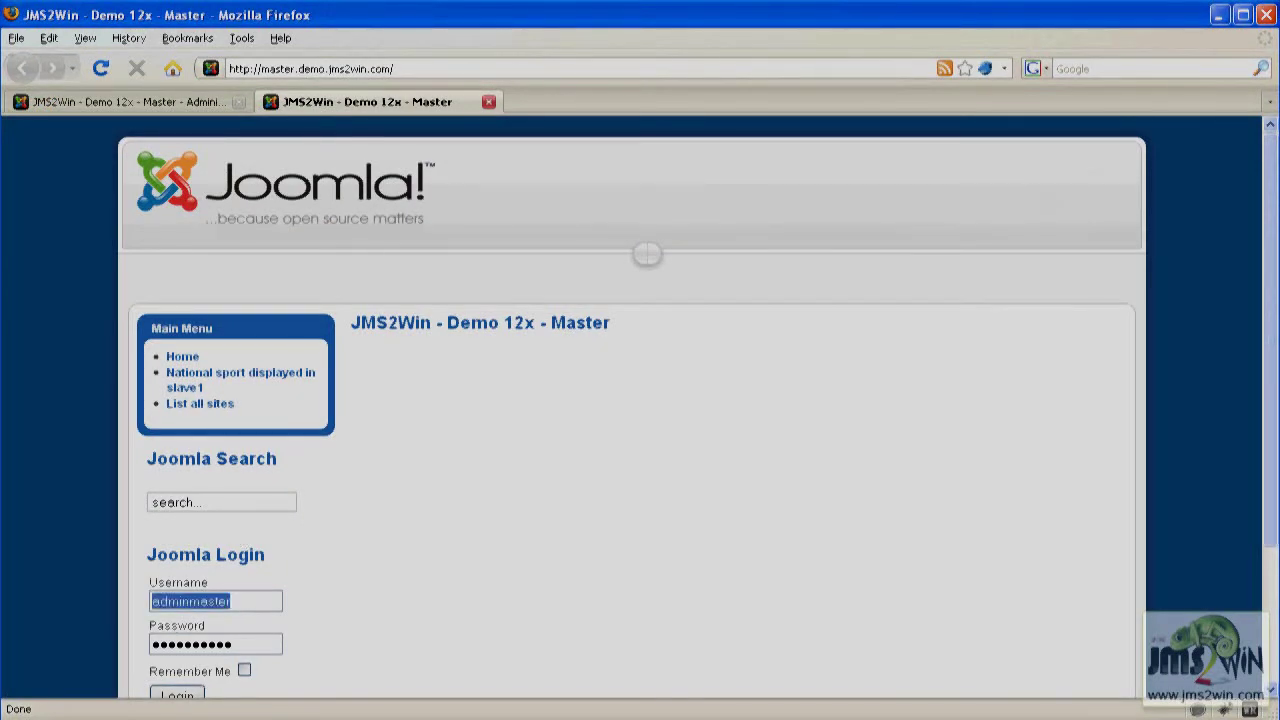
pyautogui.write('test')
pyautogui.press('Tab')
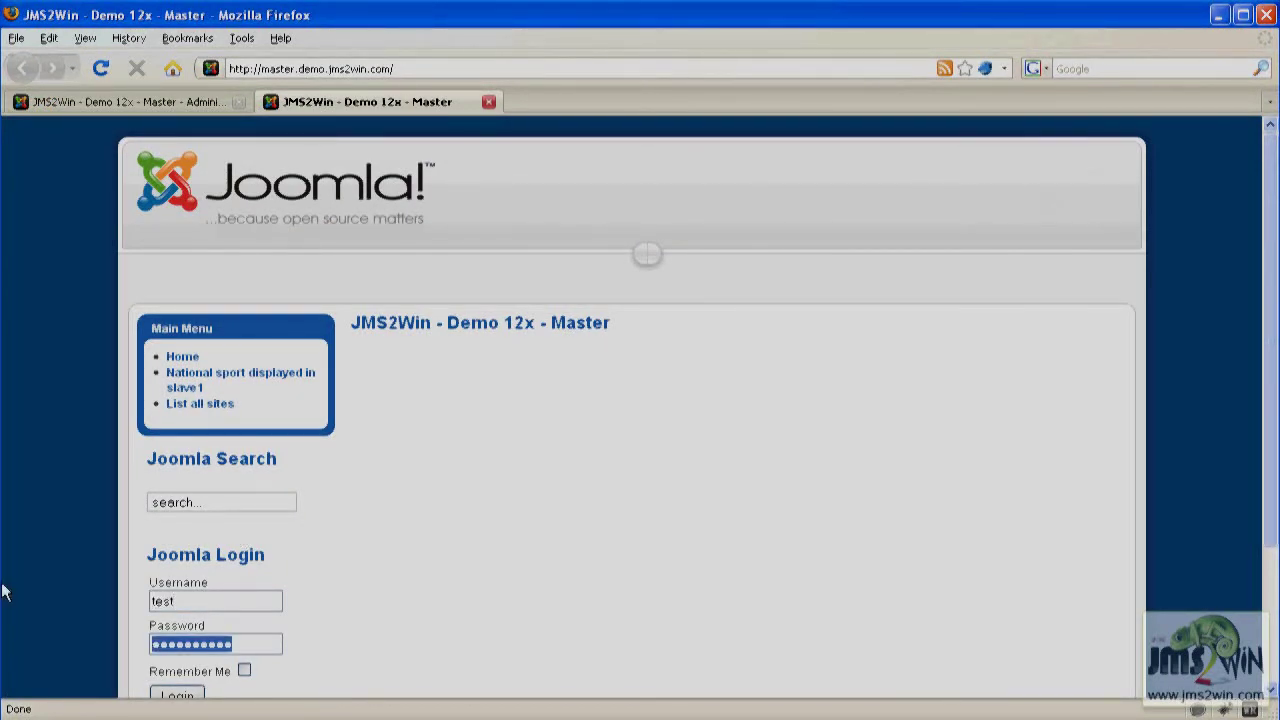
pyautogui.write('tes')
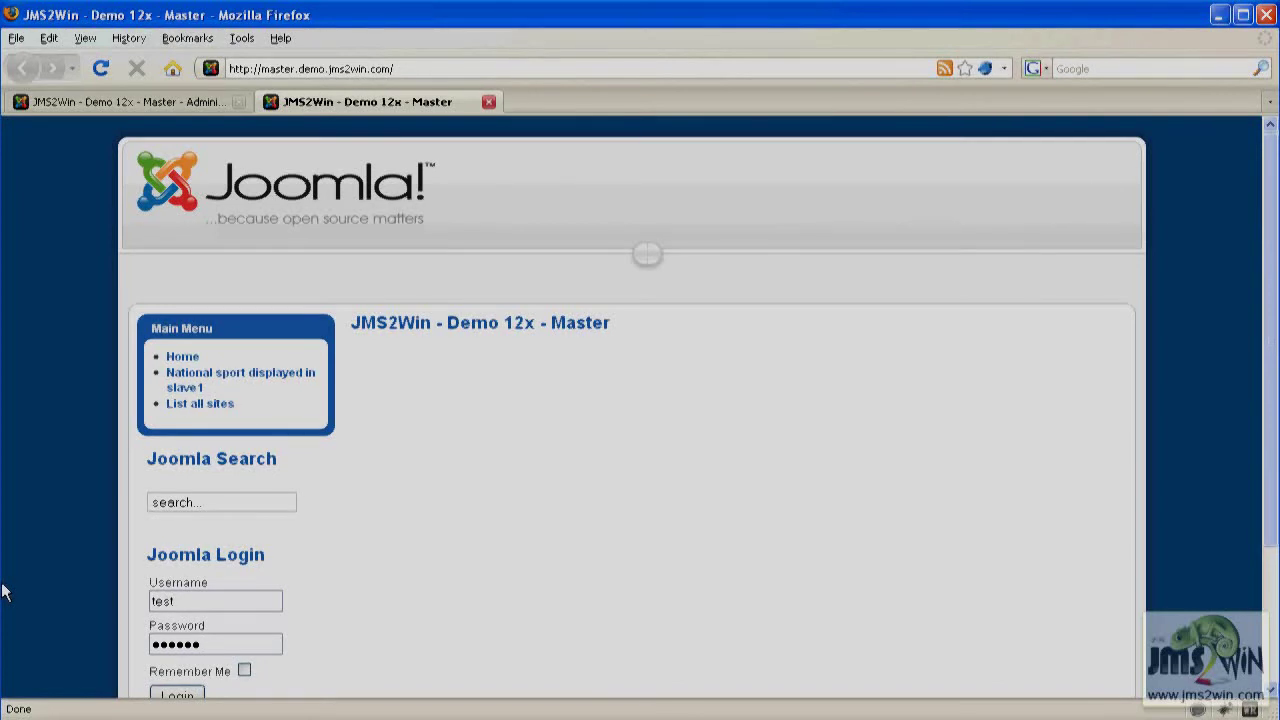
pyautogui.click(186, 697)
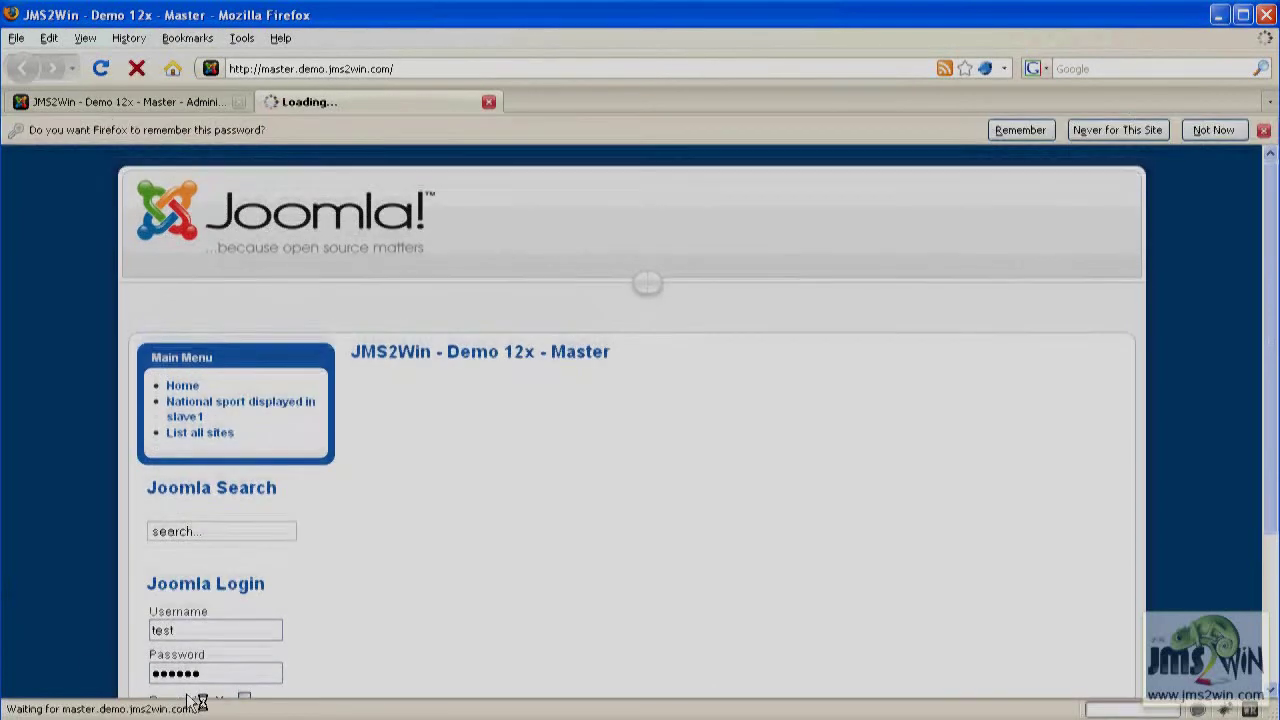
pyautogui.click(197, 433)
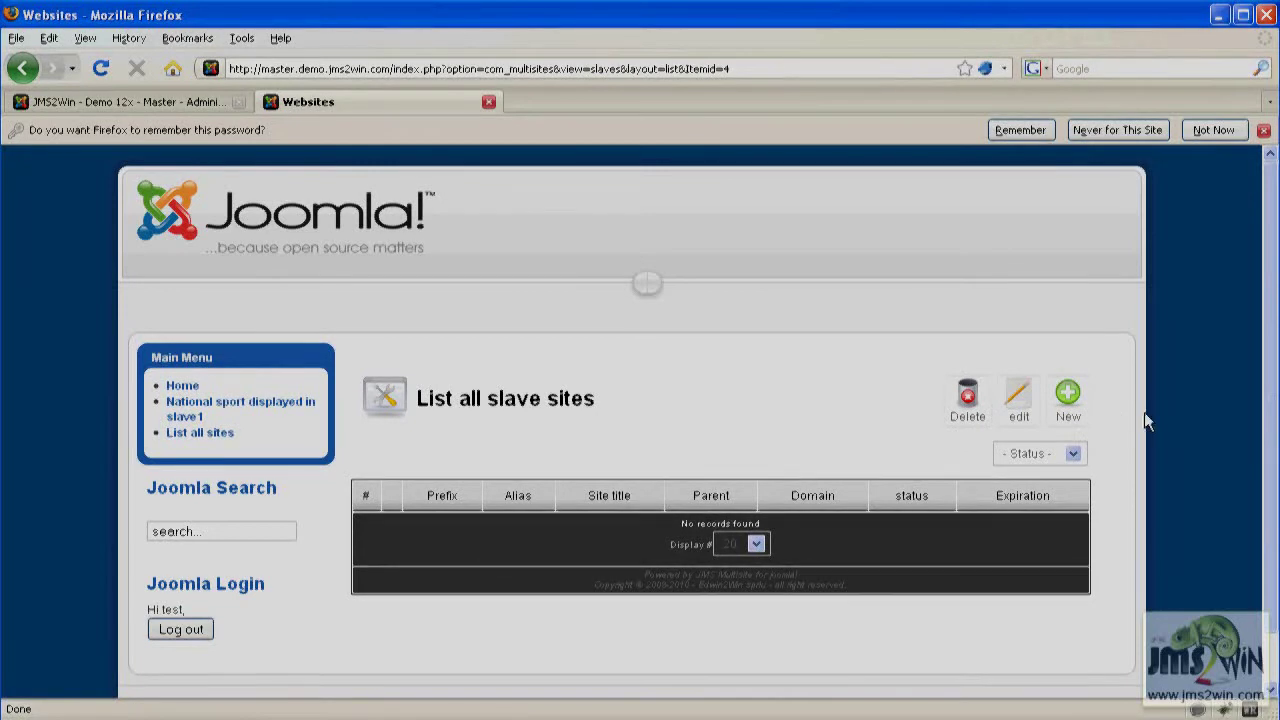
# Start a new website from the Demo Price 1 template with site prefix test01.
pyautogui.click(1070, 412)
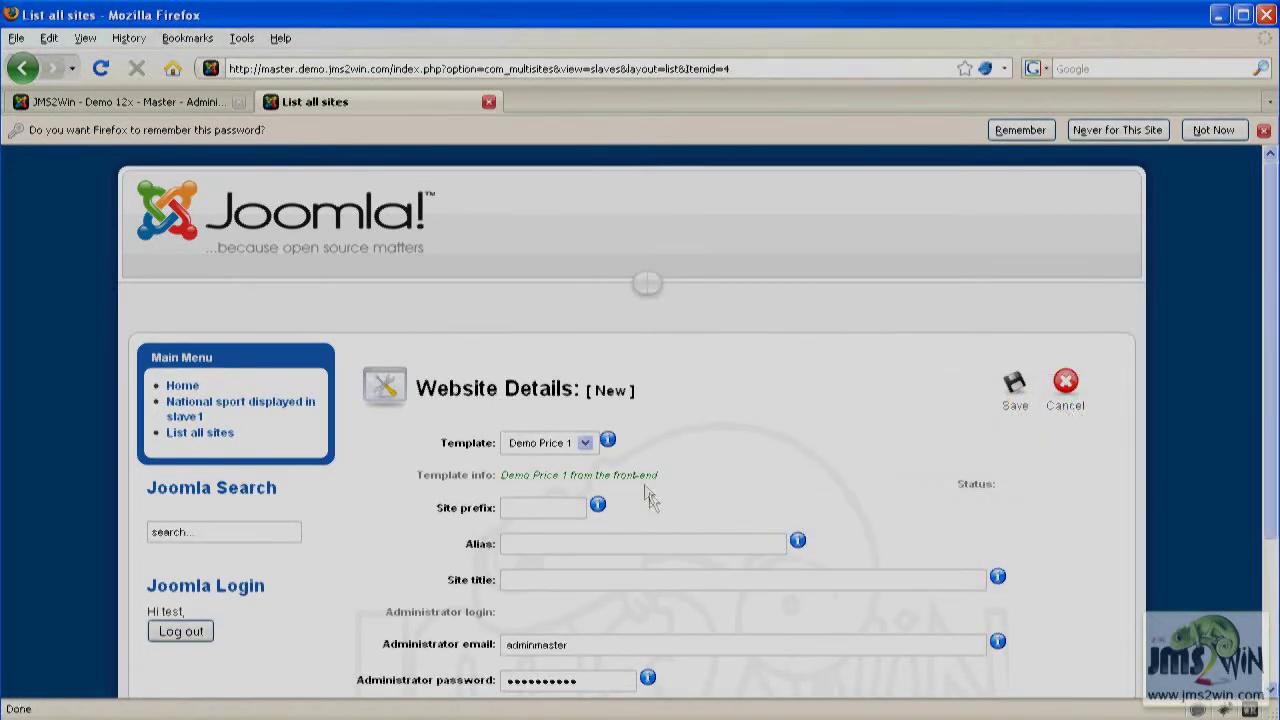
pyautogui.click(585, 444)
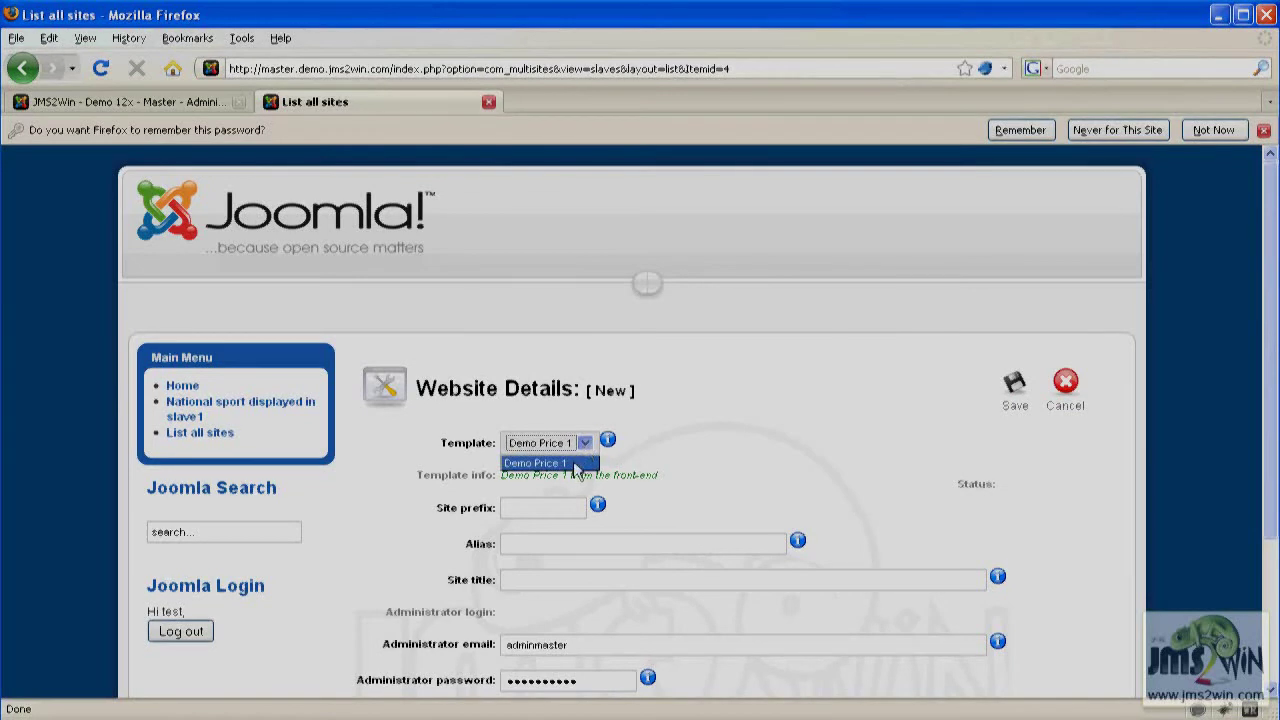
pyautogui.click(578, 465)
pyautogui.moveTo(693, 477); pyautogui.dragTo(503, 477)
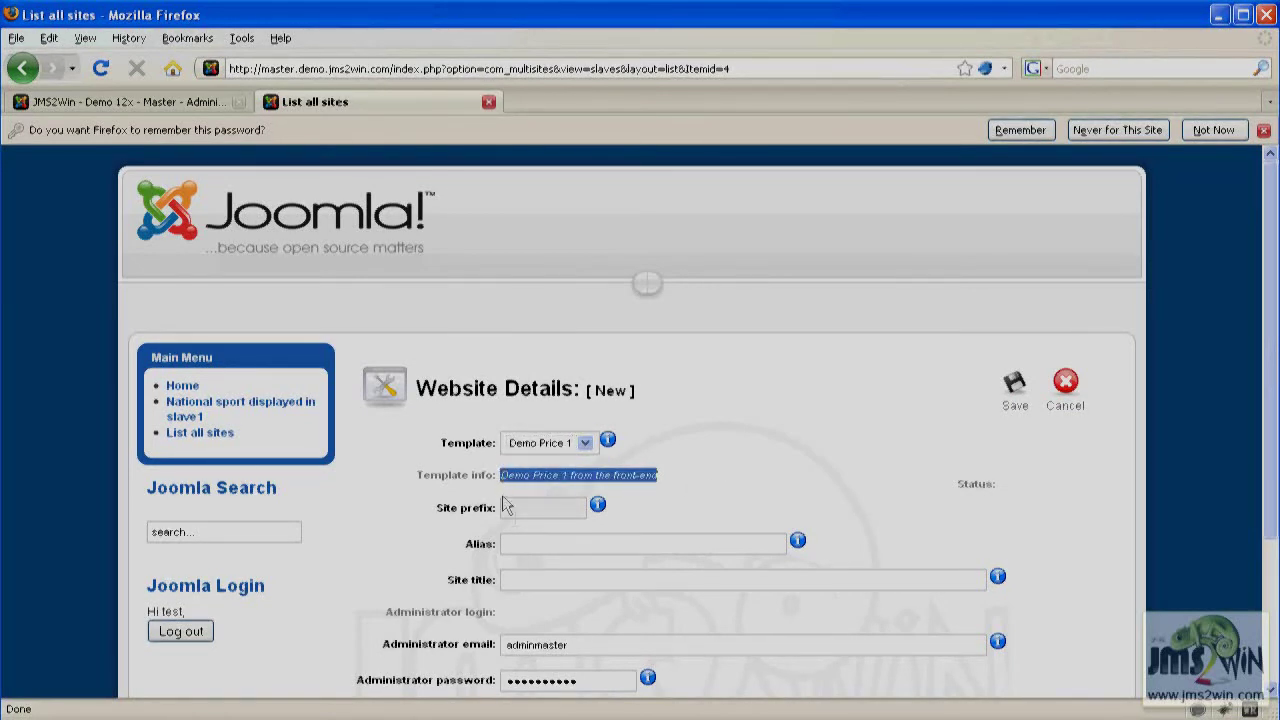
pyautogui.click(516, 507)
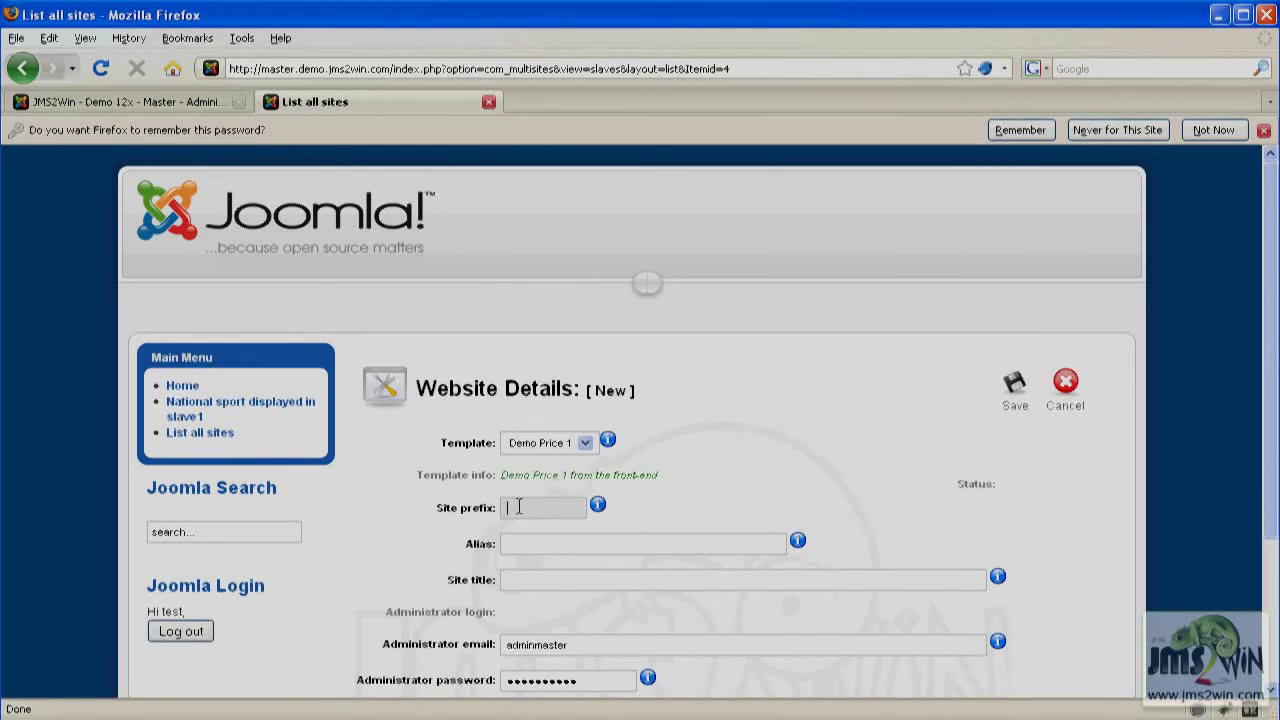
pyautogui.write('test')
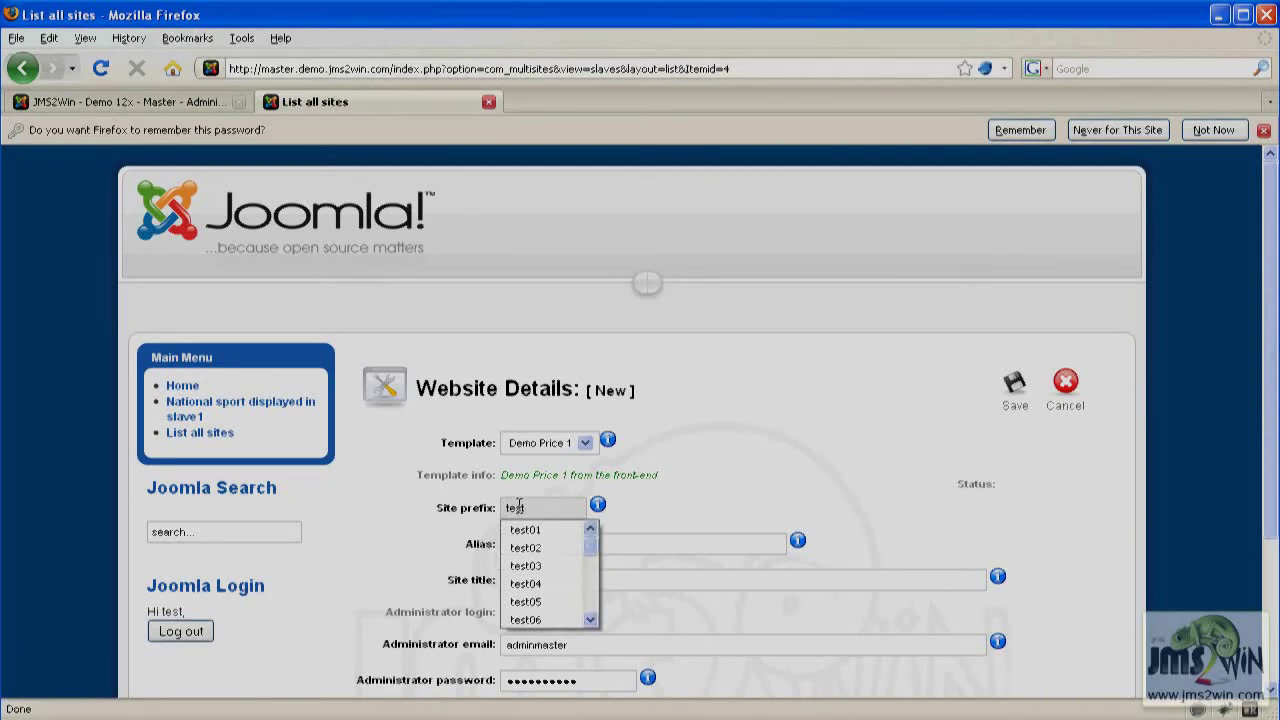
pyautogui.write('01')
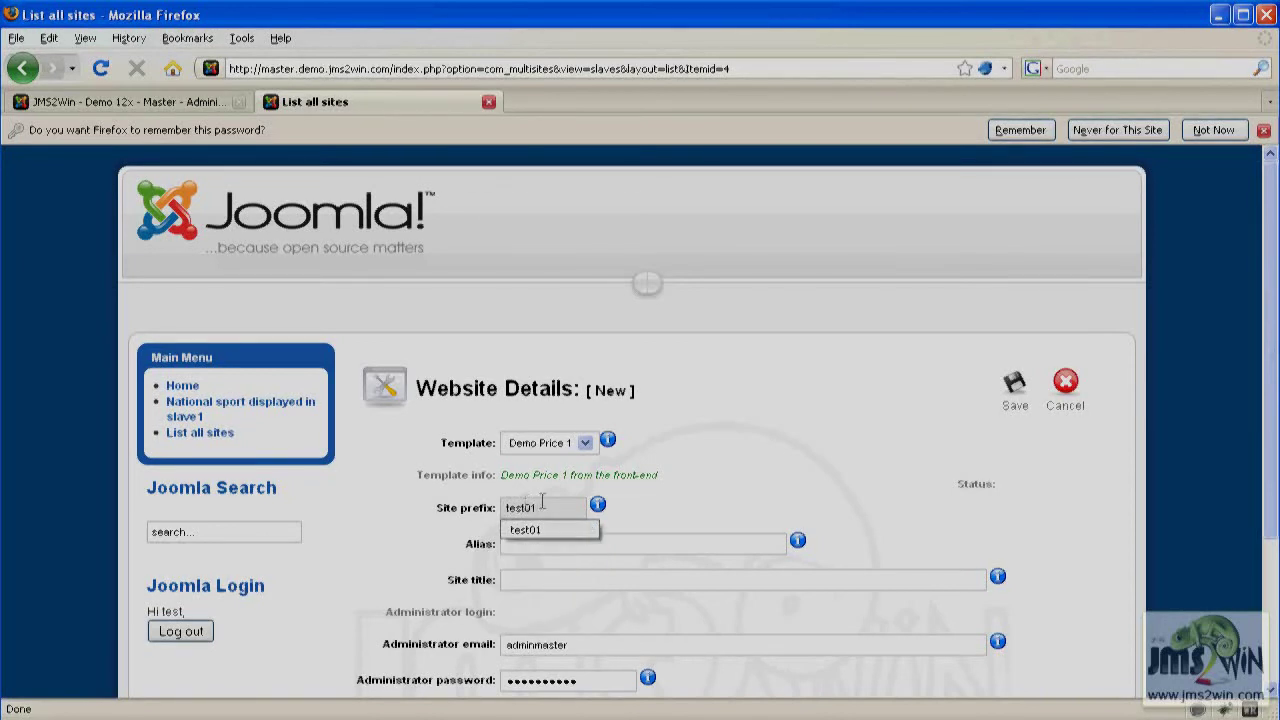
# Set the website alias to a01 and the site title to Test 01.
pyautogui.click(654, 537)
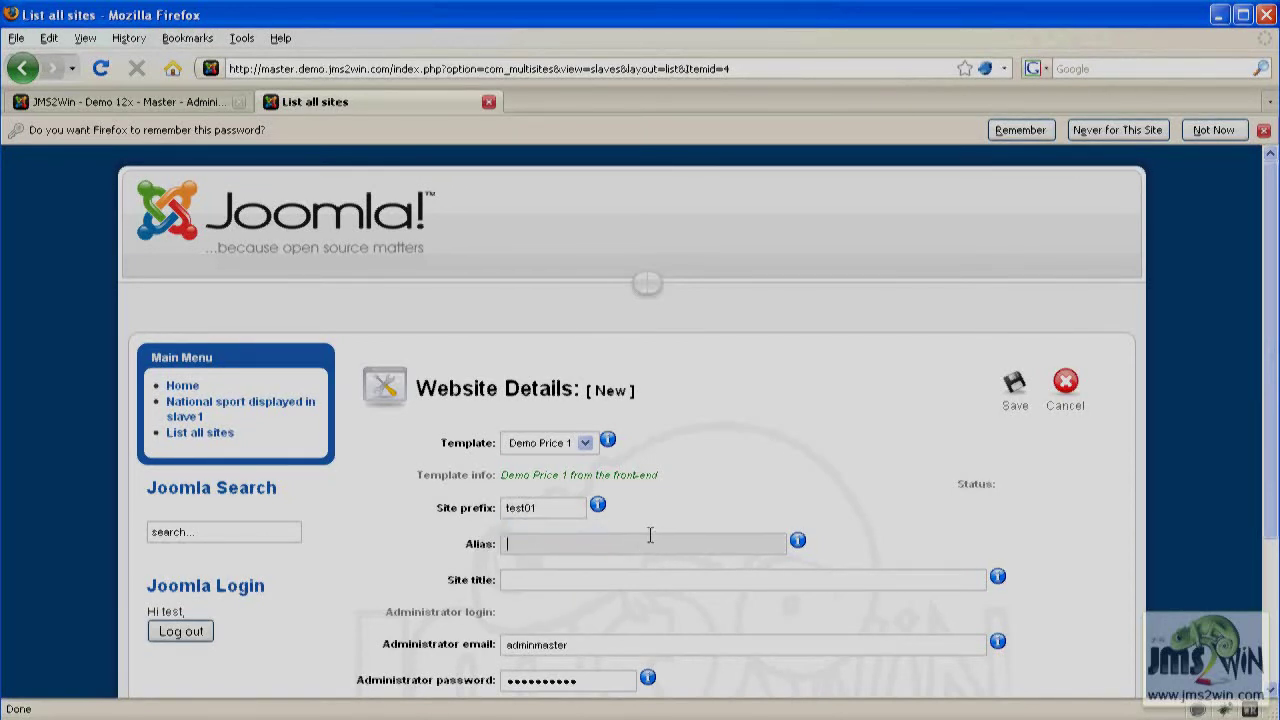
pyautogui.write('a')
pyautogui.press('Down')
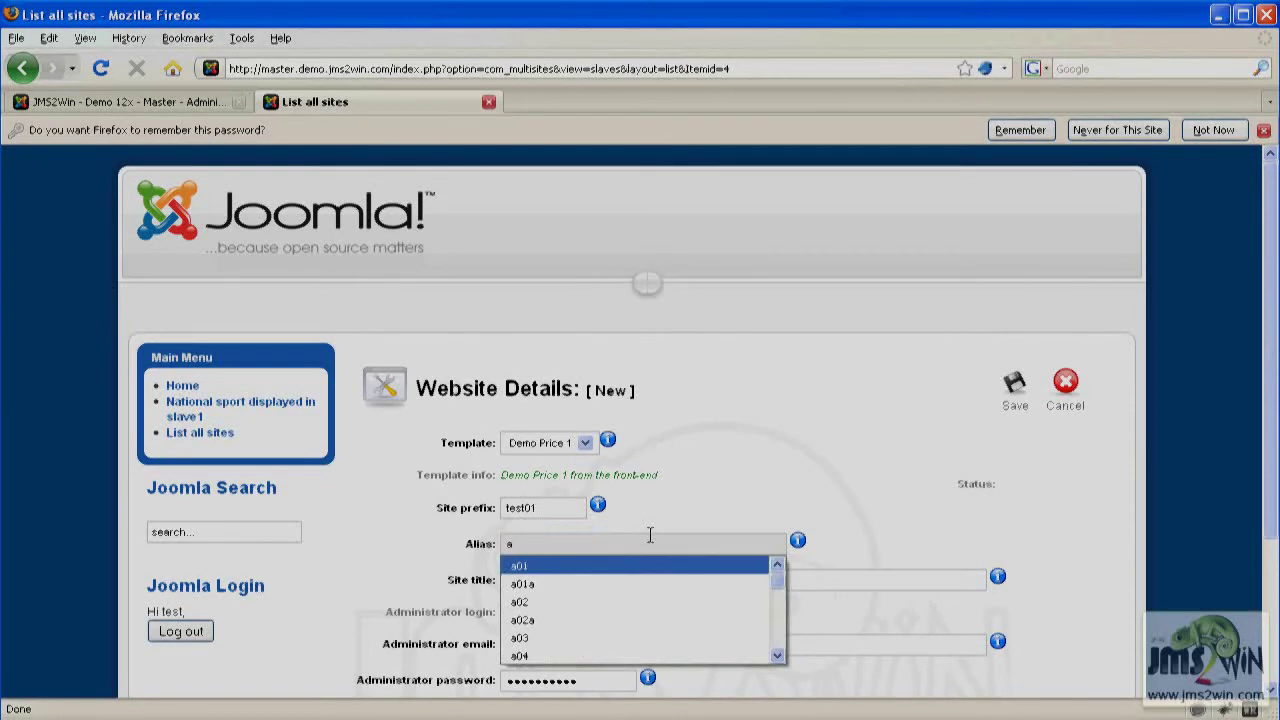
pyautogui.click(543, 569)
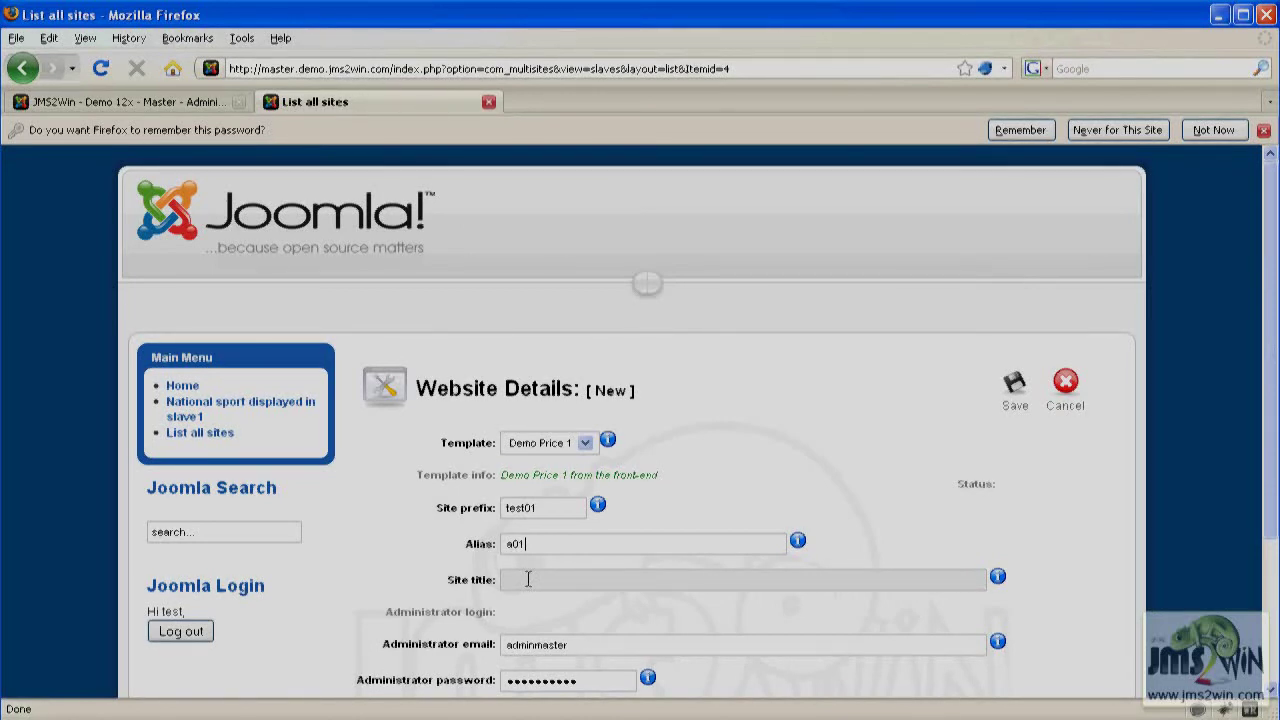
pyautogui.write('Test')
pyautogui.press('Down')
pyautogui.press('Down')
pyautogui.press('Return')
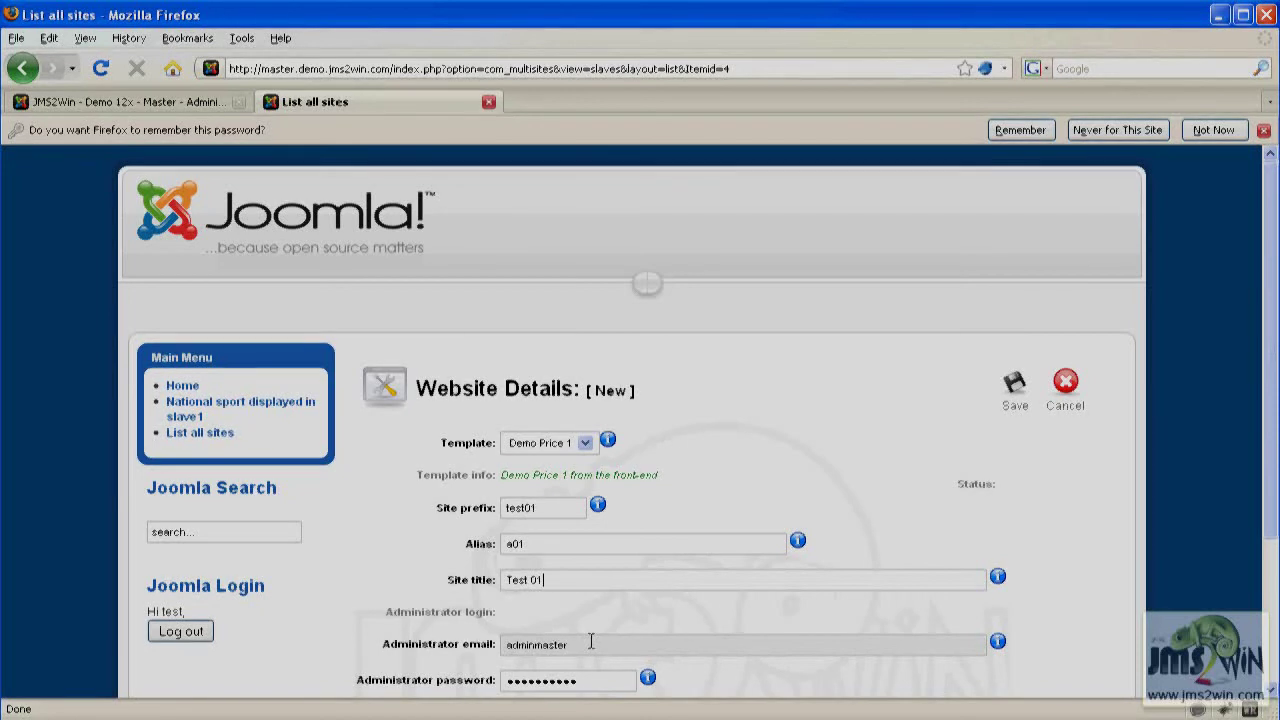
# Clear the administrator email and password fields, then save the new website.
pyautogui.press('Tab')
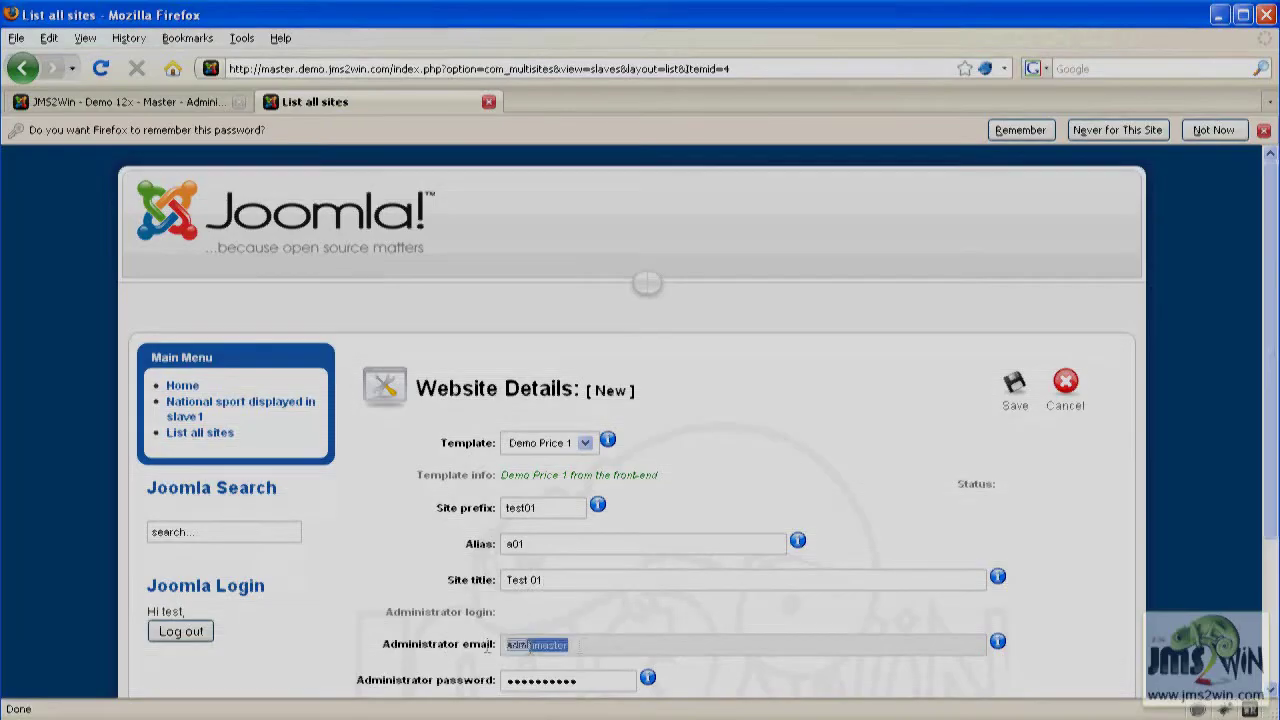
pyautogui.moveTo(1272, 436); pyautogui.dragTo(1268, 612)
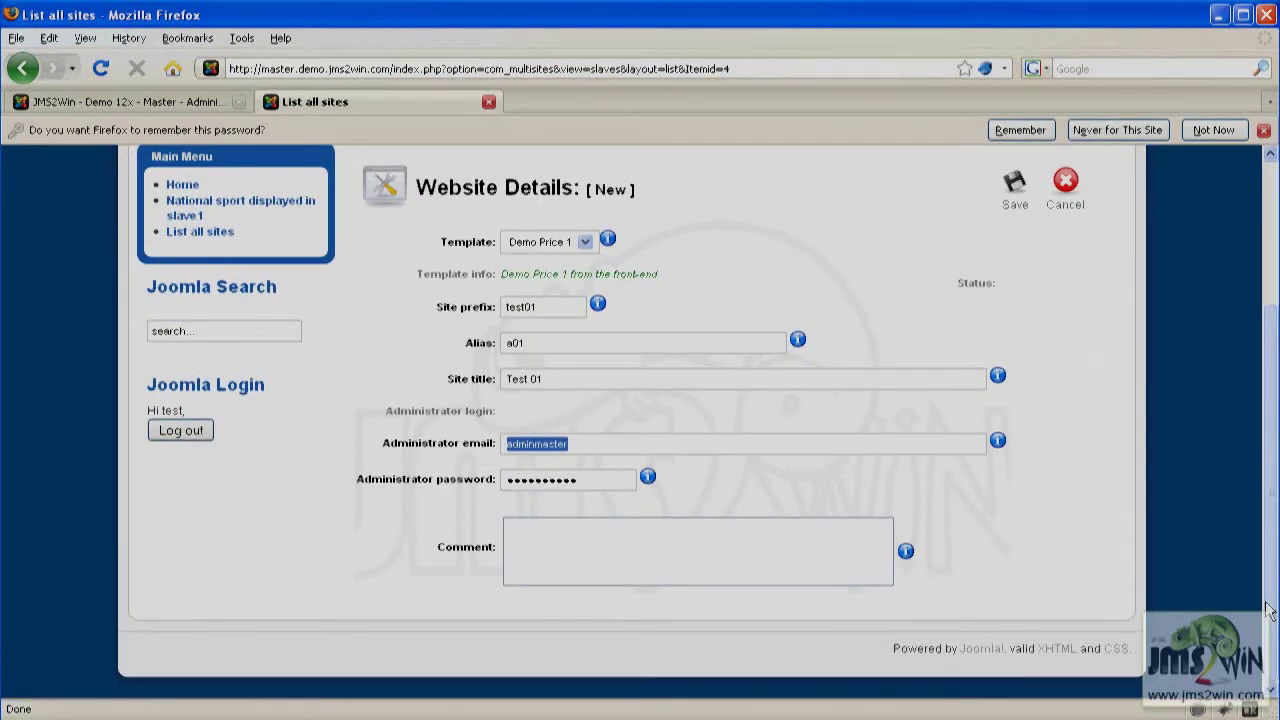
pyautogui.press('Delete')
pyautogui.press('Tab')
pyautogui.press('Delete')
pyautogui.click(1016, 190)
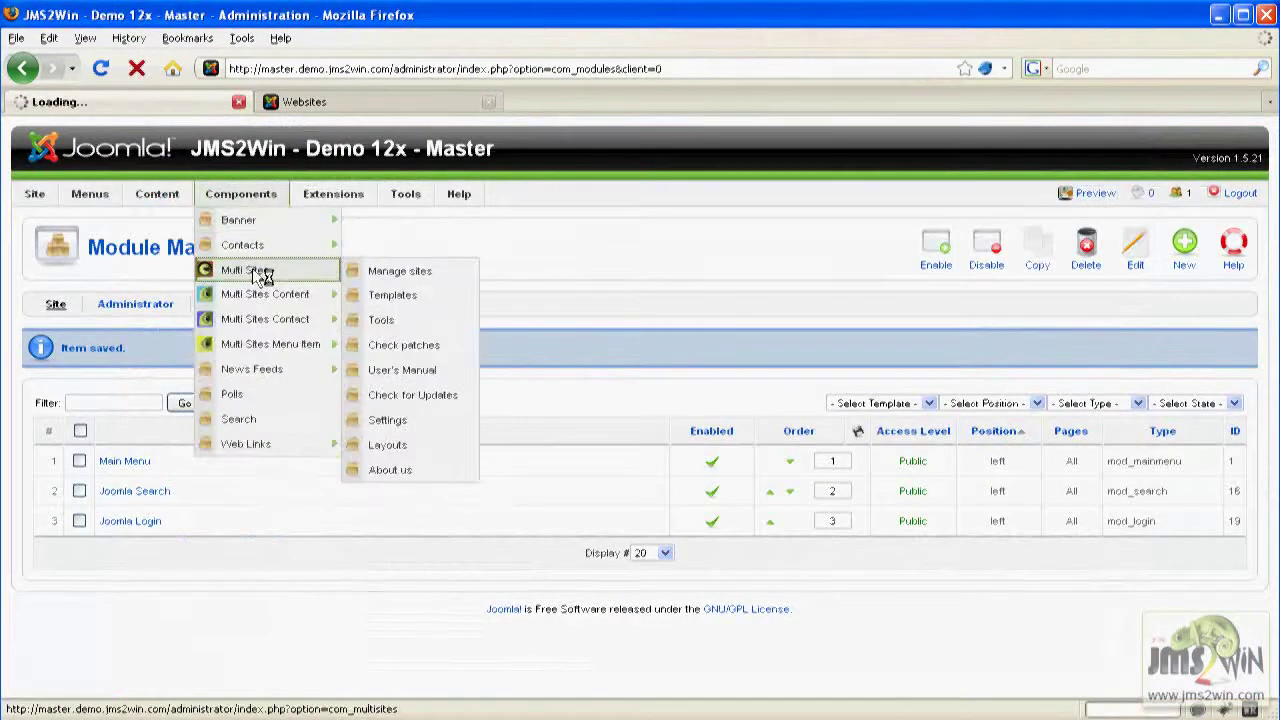
pyautogui.scroll(-1, 150, 640)
pyautogui.moveTo(142, 600); pyautogui.dragTo(82, 610)
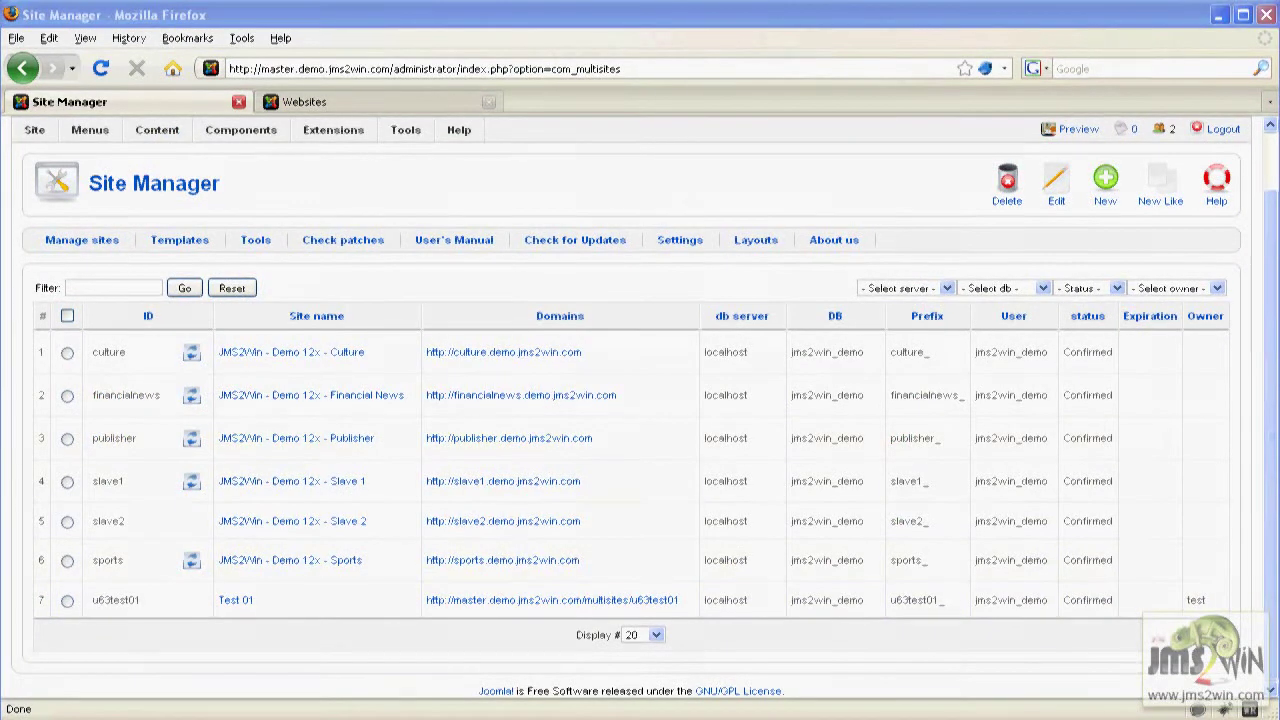
# Upload and install com_virtuemart_1.1.7.j15.zip, then go directly to the shop and confirm the setup warning.
pyautogui.moveTo(333, 130)
pyautogui.click(351, 160)
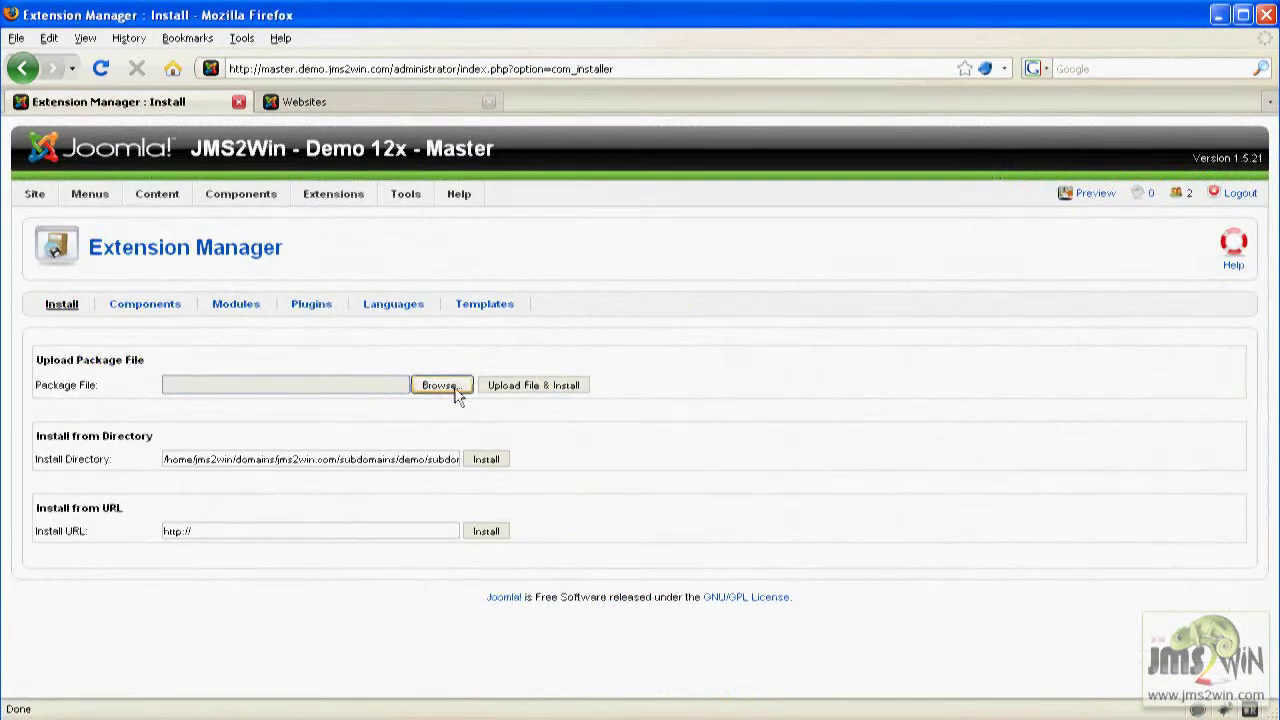
pyautogui.click(455, 391)
pyautogui.click(144, 108)
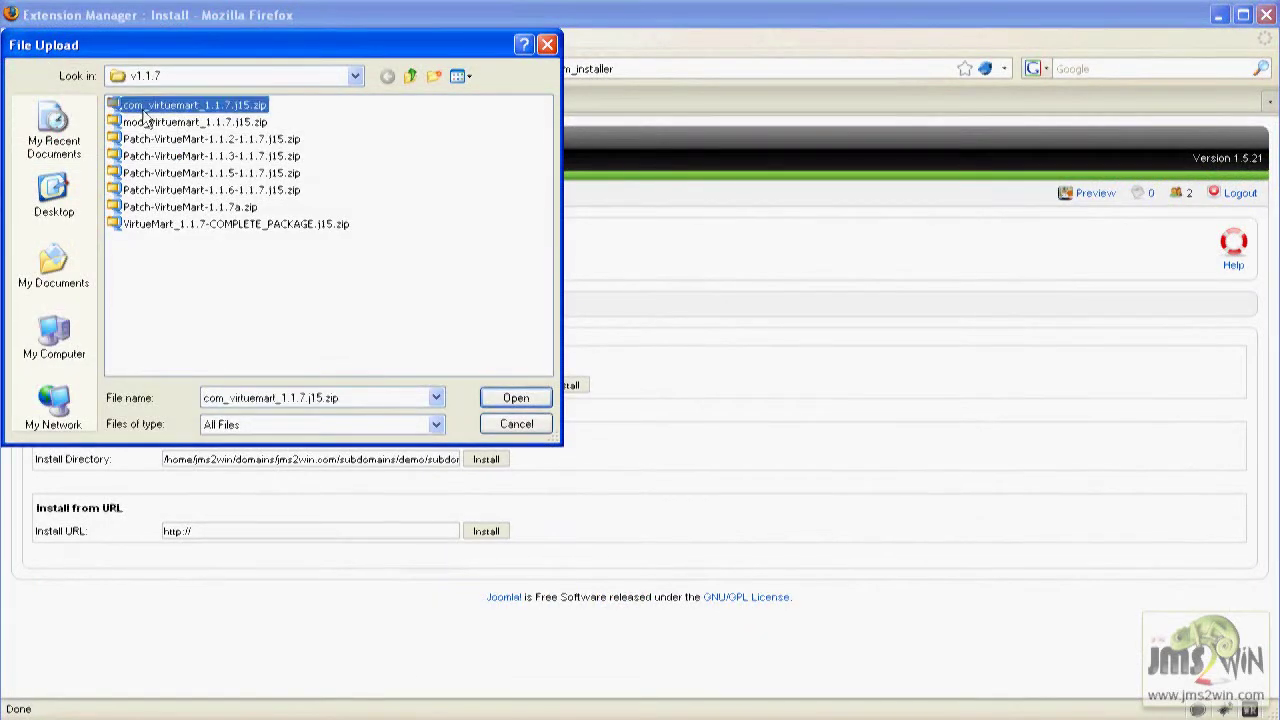
pyautogui.click(516, 398)
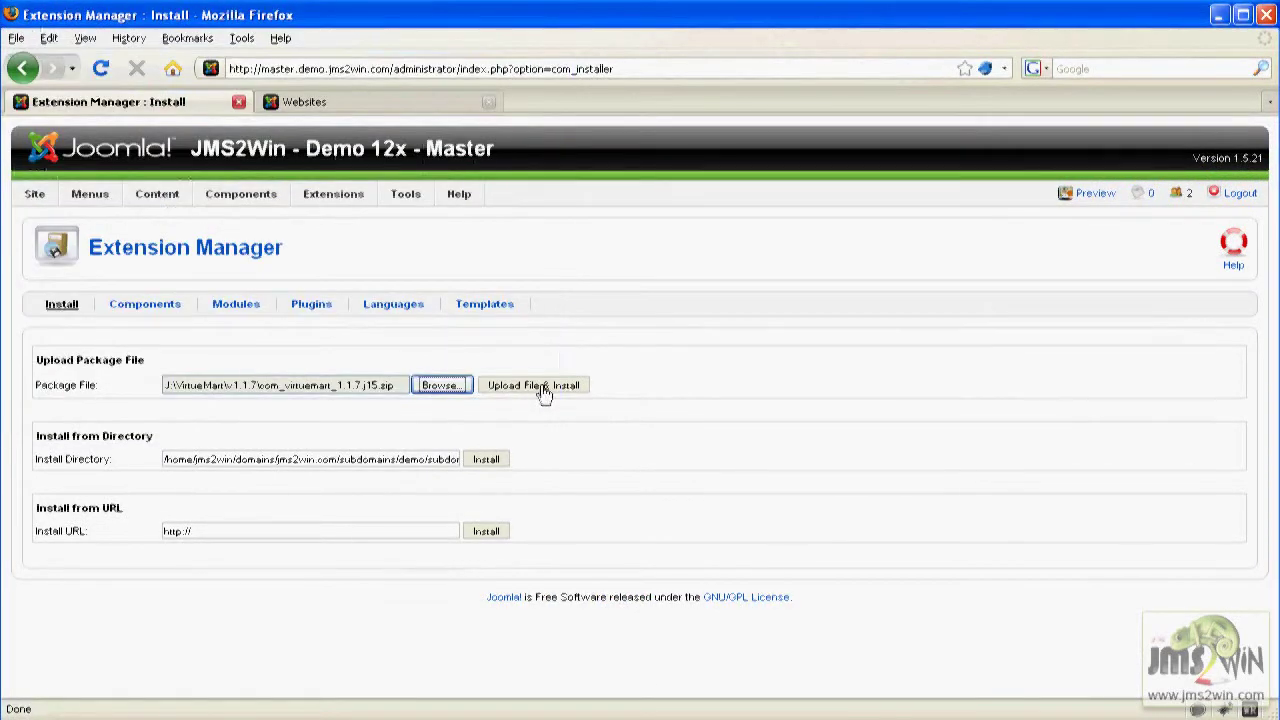
pyautogui.click(541, 386)
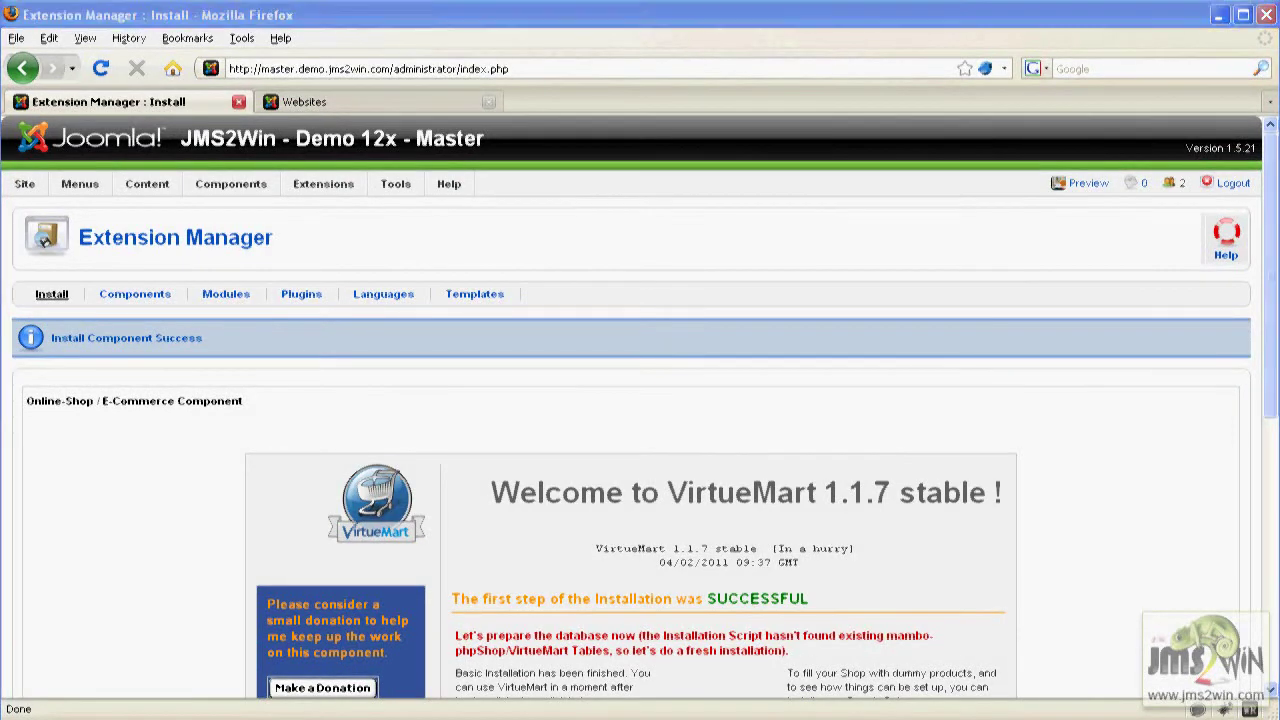
pyautogui.scroll(-5, 1250, 277)
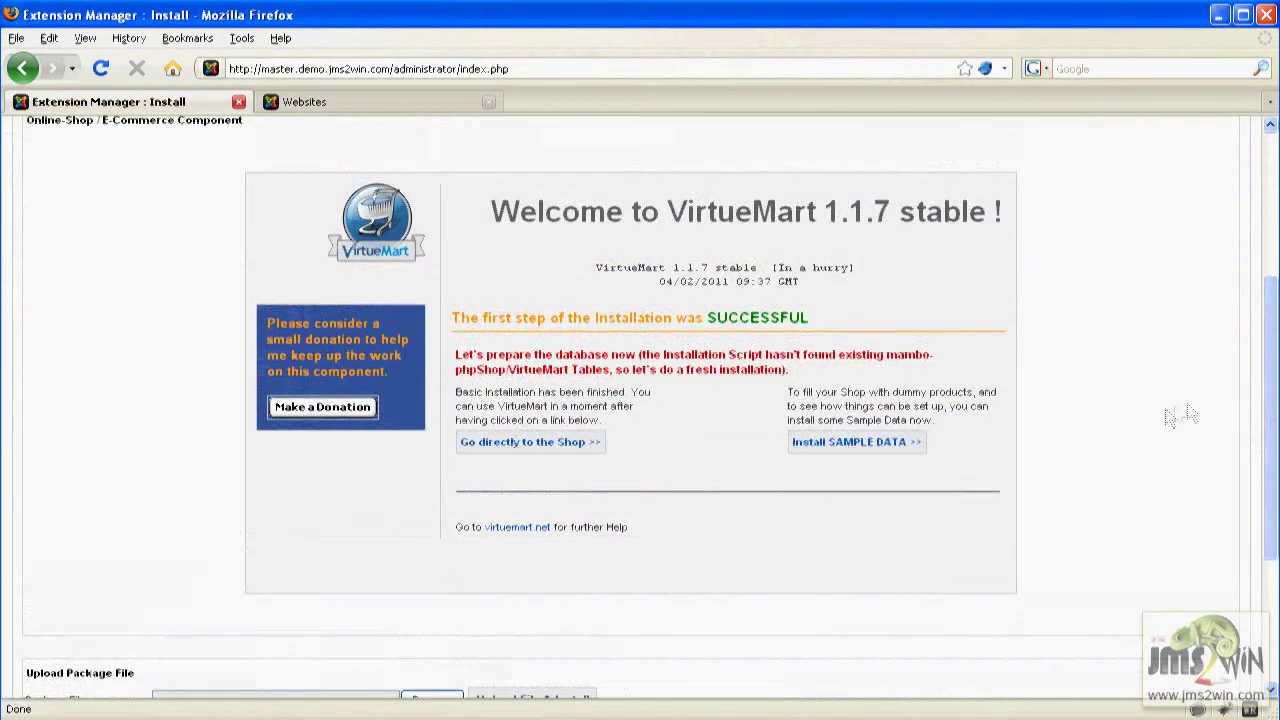
pyautogui.click(512, 442)
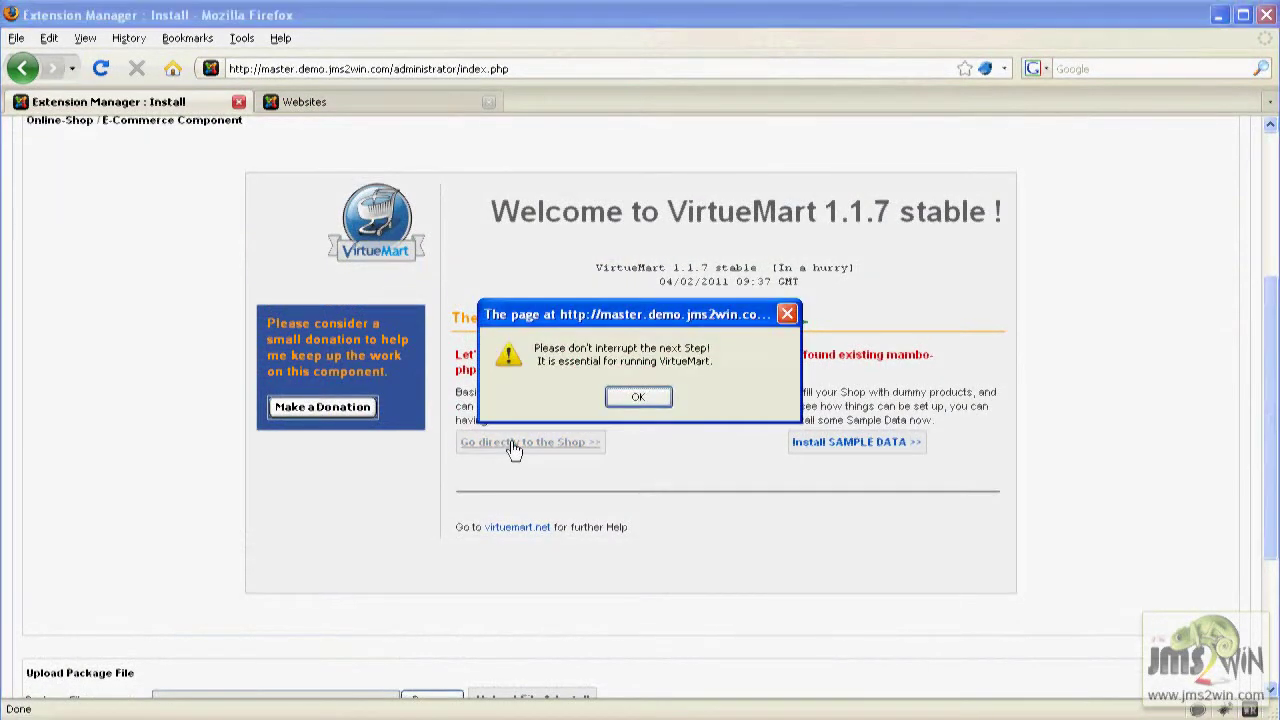
pyautogui.click(636, 398)
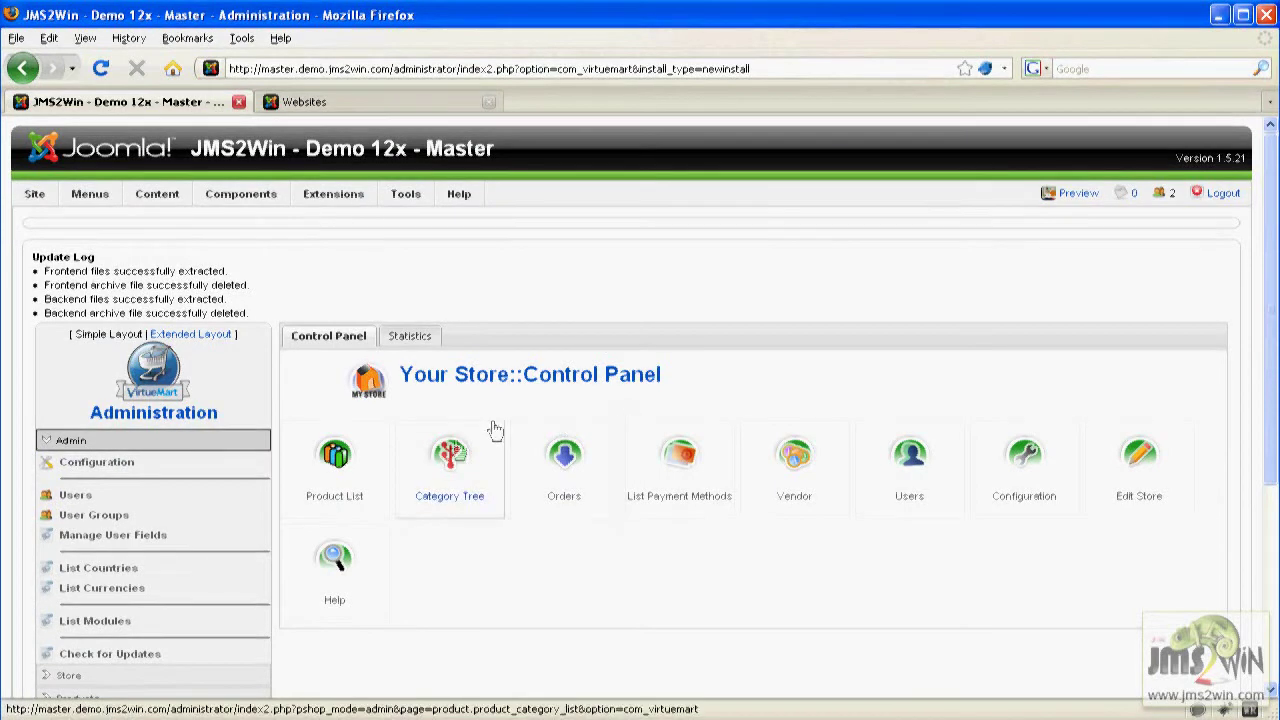
# Remove the shipping address and shipping method steps from the VirtueMart checkout configuration.
pyautogui.click(96, 463)
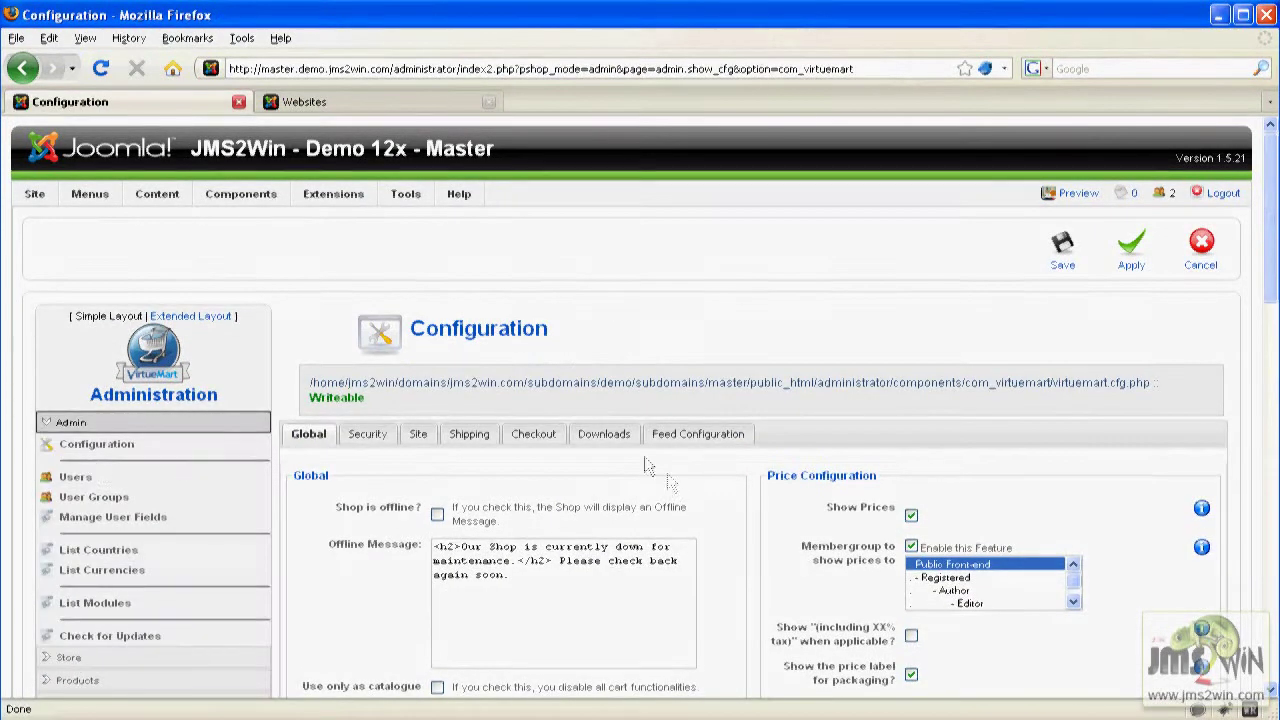
pyautogui.click(539, 440)
pyautogui.click(573, 514)
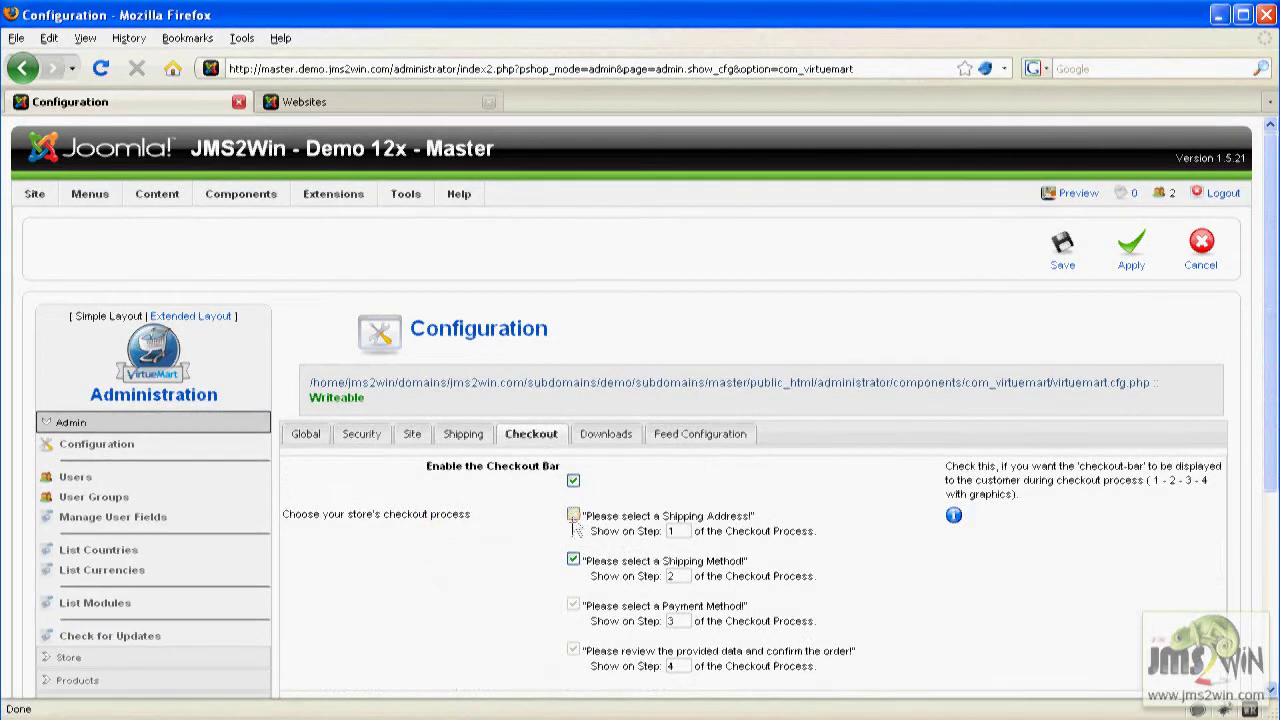
pyautogui.click(573, 561)
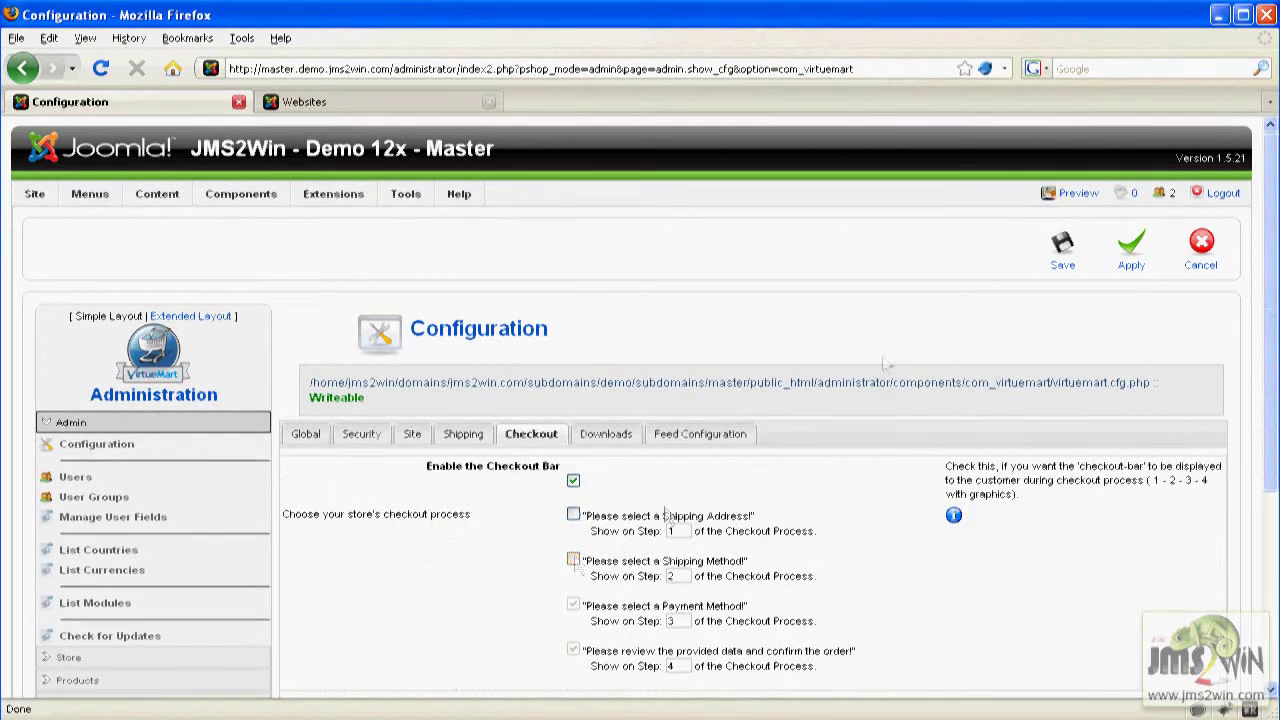
pyautogui.click(1063, 250)
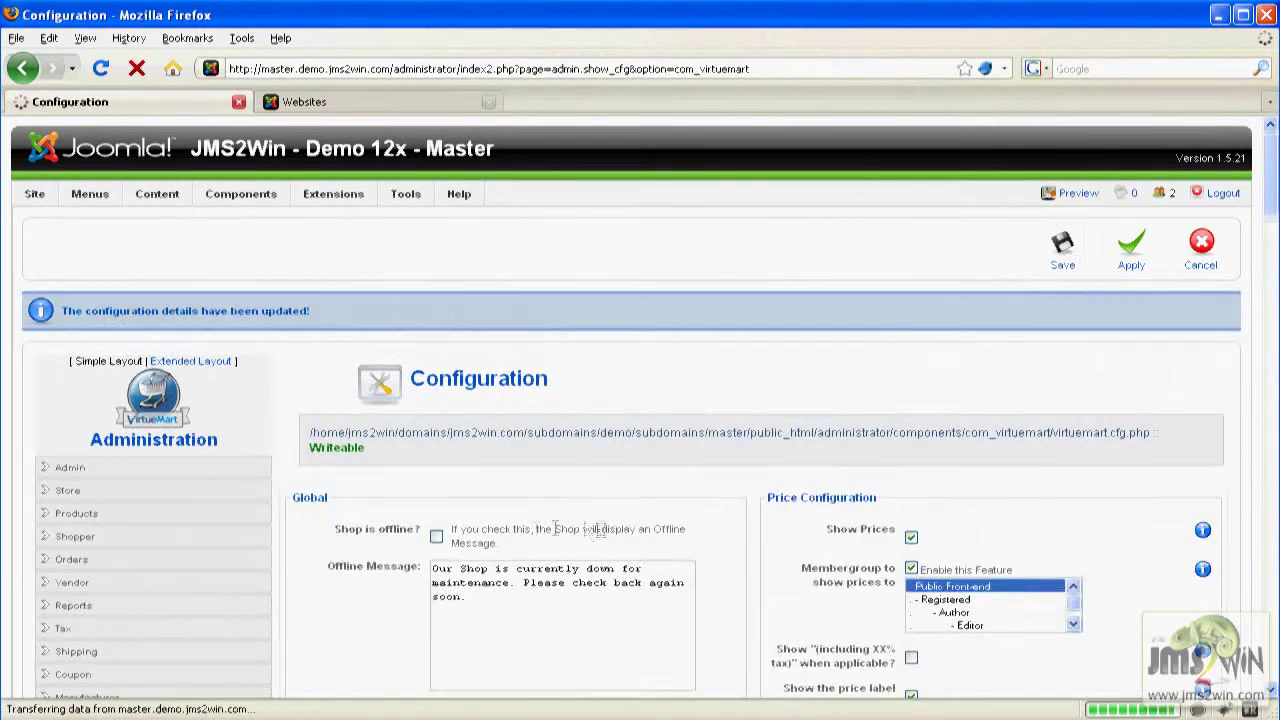
# Create and save a product category named 'Website creation'.
pyautogui.scroll(-3, 399, 508)
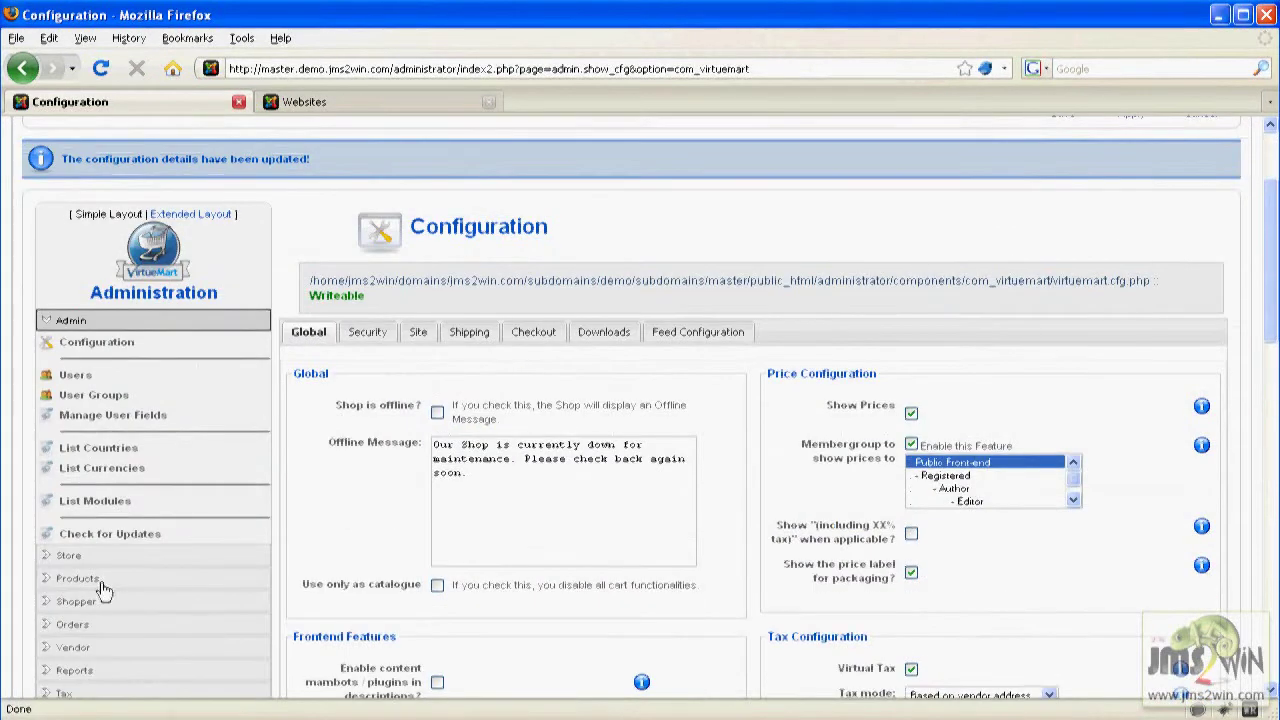
pyautogui.click(98, 580)
pyautogui.scroll(-2, 80, 575)
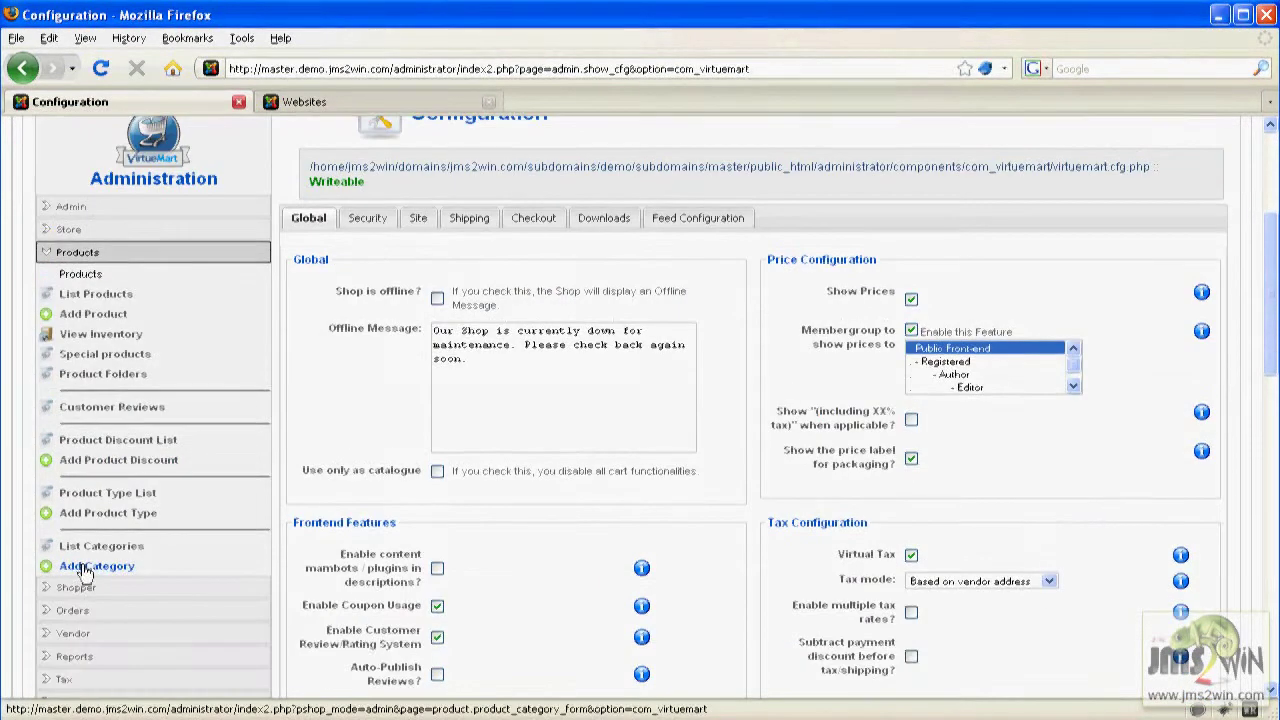
pyautogui.click(86, 568)
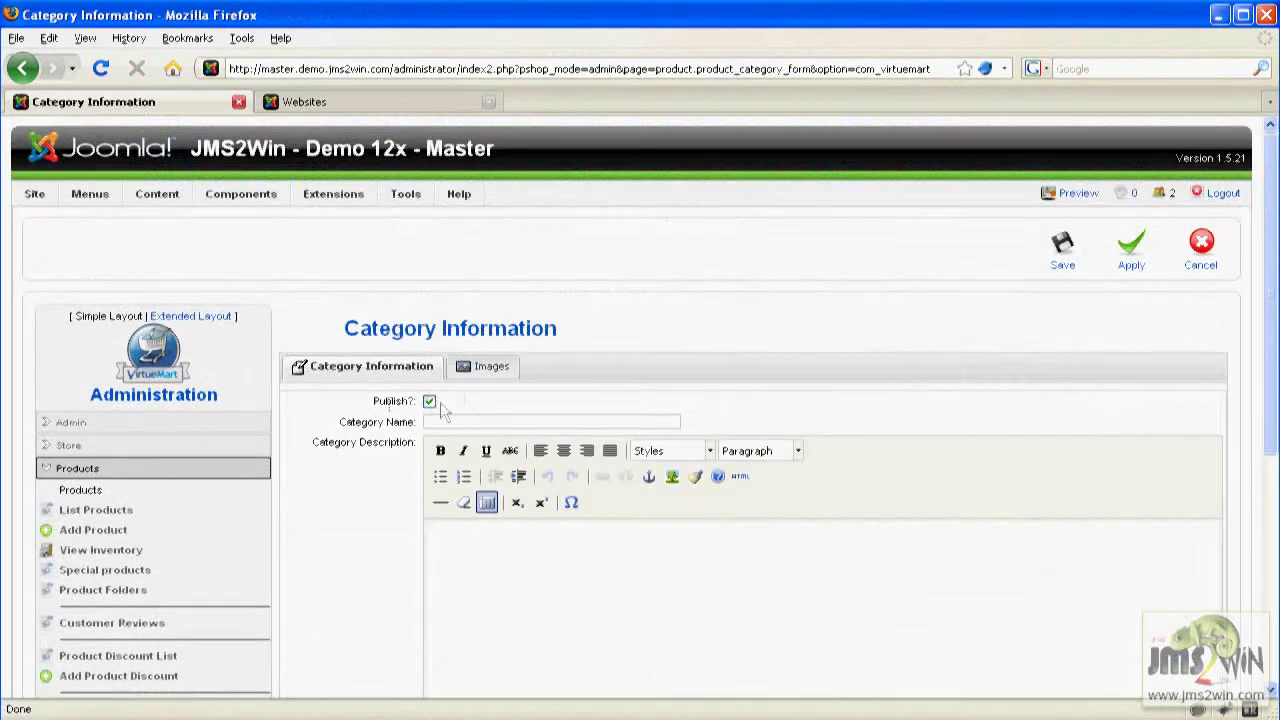
pyautogui.click(434, 422)
pyautogui.write('We')
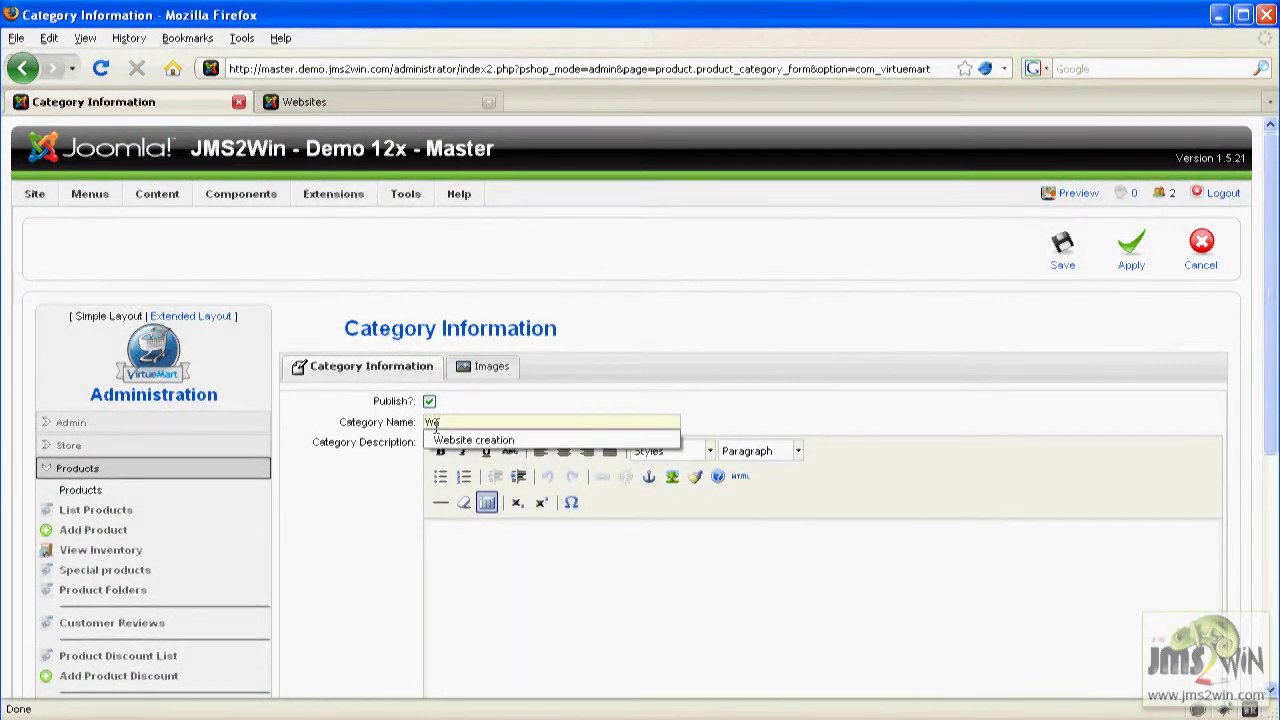
pyautogui.click(450, 440)
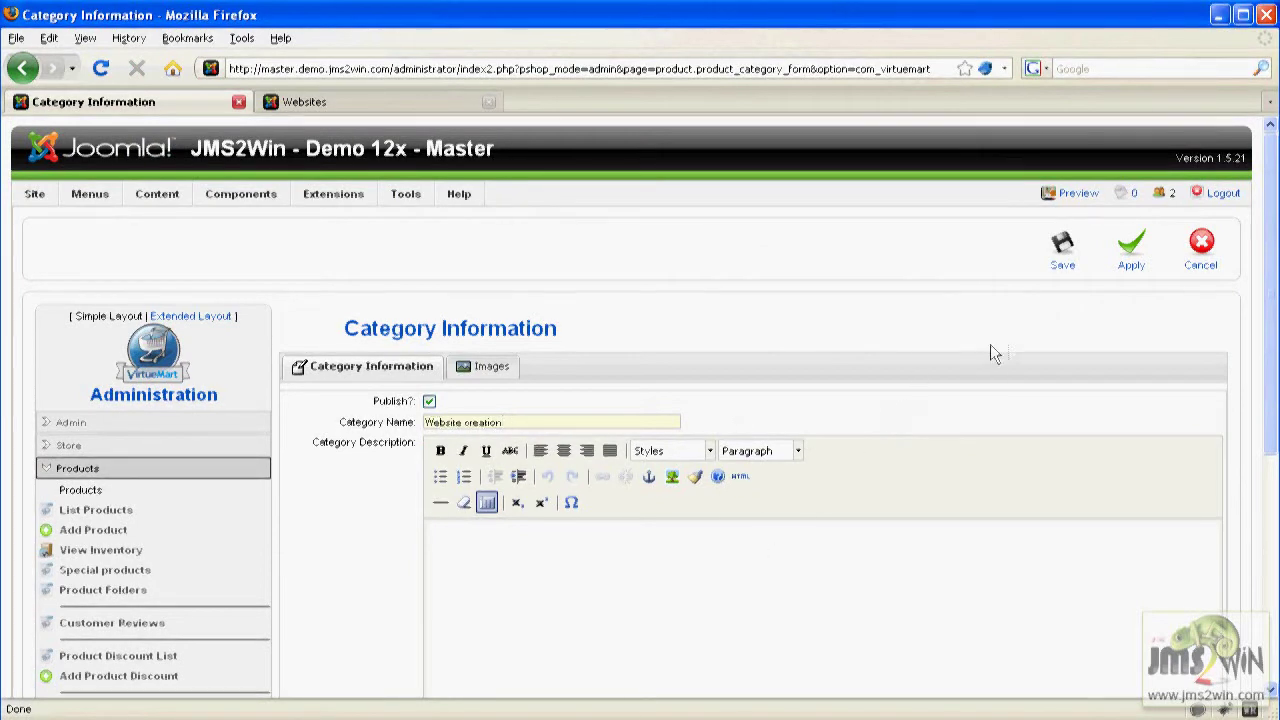
pyautogui.click(1064, 252)
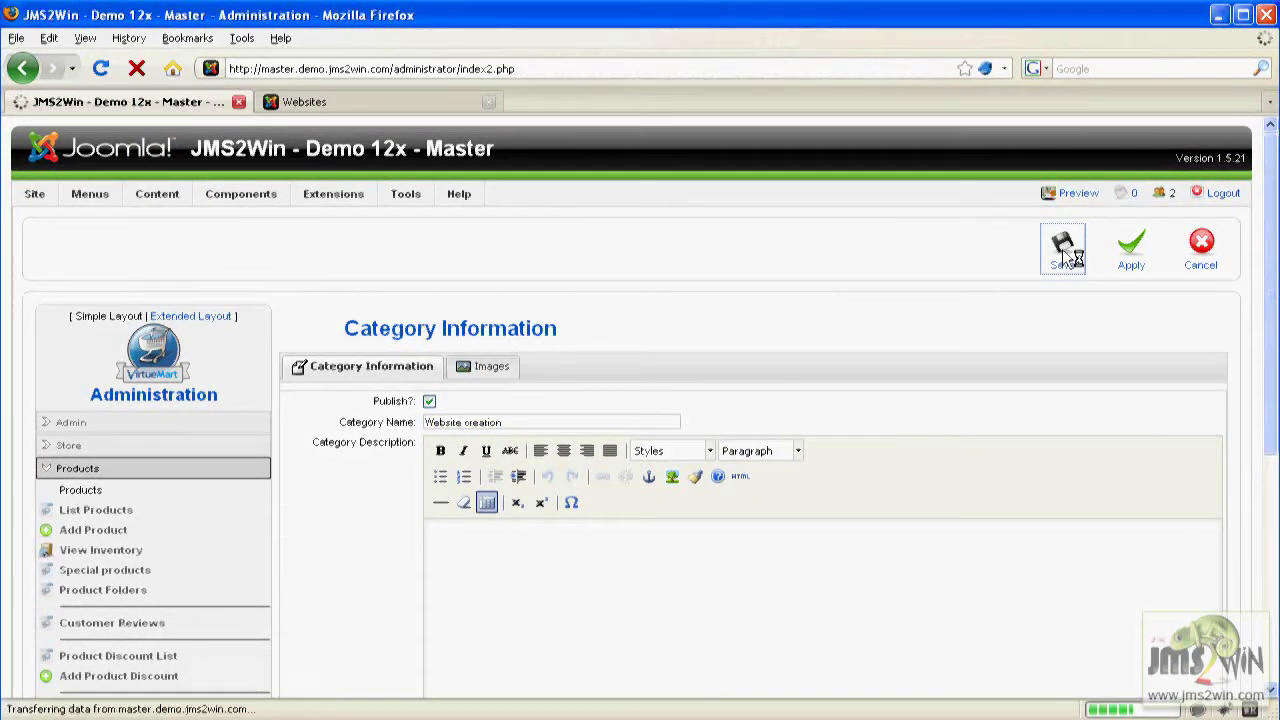
pyautogui.click(99, 586)
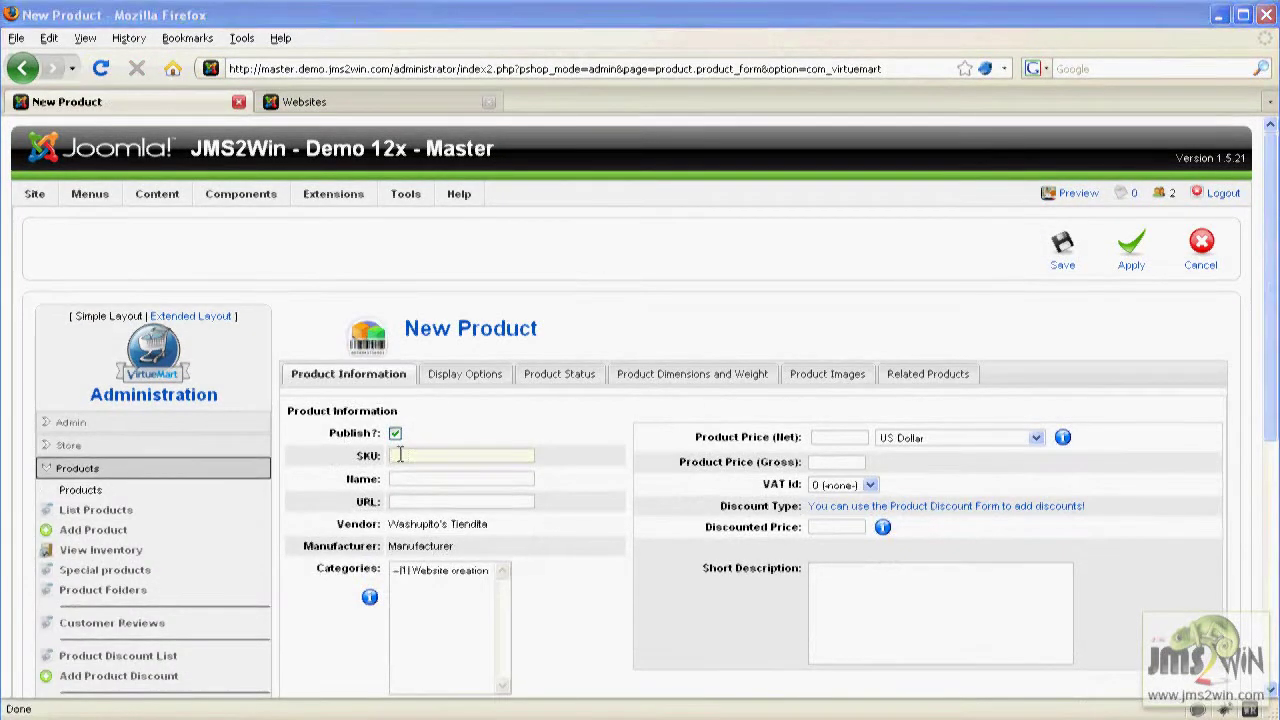
# Give the new product SKU ws_price_1 and the name 'Website price 1'.
pyautogui.click(399, 455)
pyautogui.write('ws')
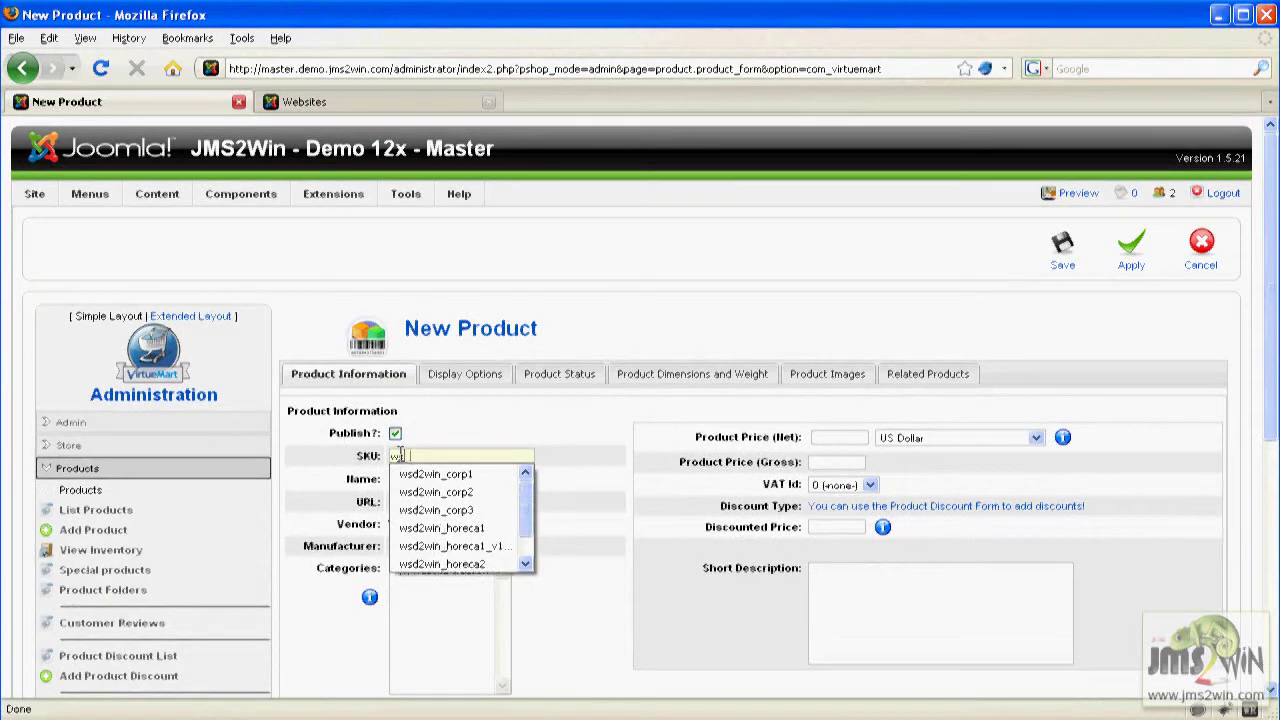
pyautogui.write('_')
pyautogui.press('Down')
pyautogui.press('Return')
pyautogui.press('Tab')
pyautogui.write('Website')
pyautogui.press('Down')
pyautogui.press('Return')
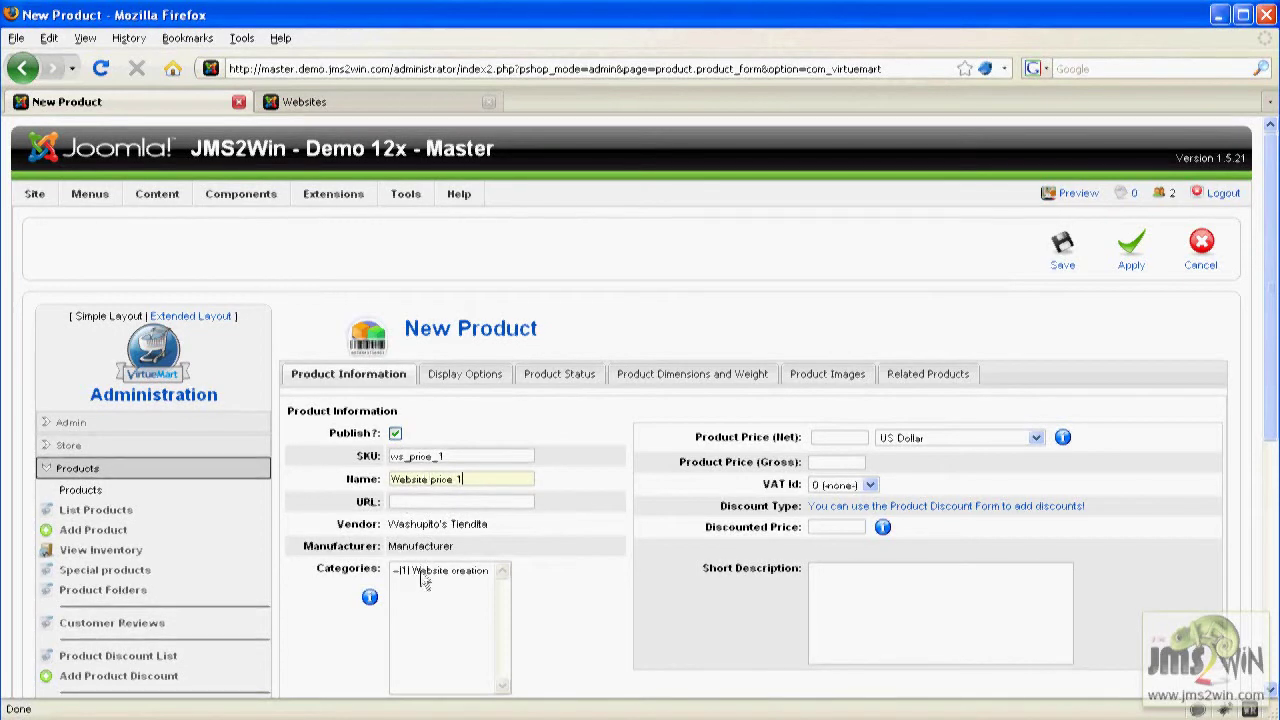
# Put it in Website creation with net price 10 and a demo website-creation short description.
pyautogui.click(422, 574)
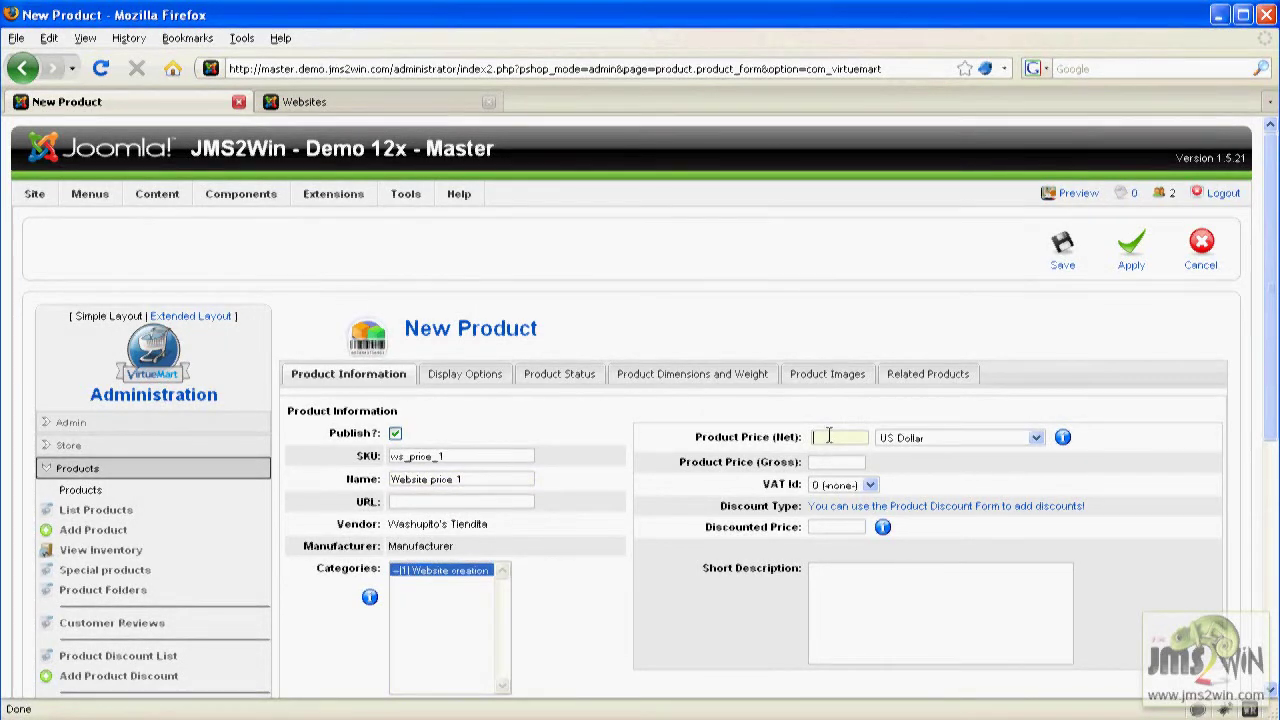
pyautogui.write('10')
pyautogui.click(993, 474)
pyautogui.write('Th')
pyautogui.press('BackSpace')
pyautogui.press('BackSpace')
pyautogui.press('BackSpace')
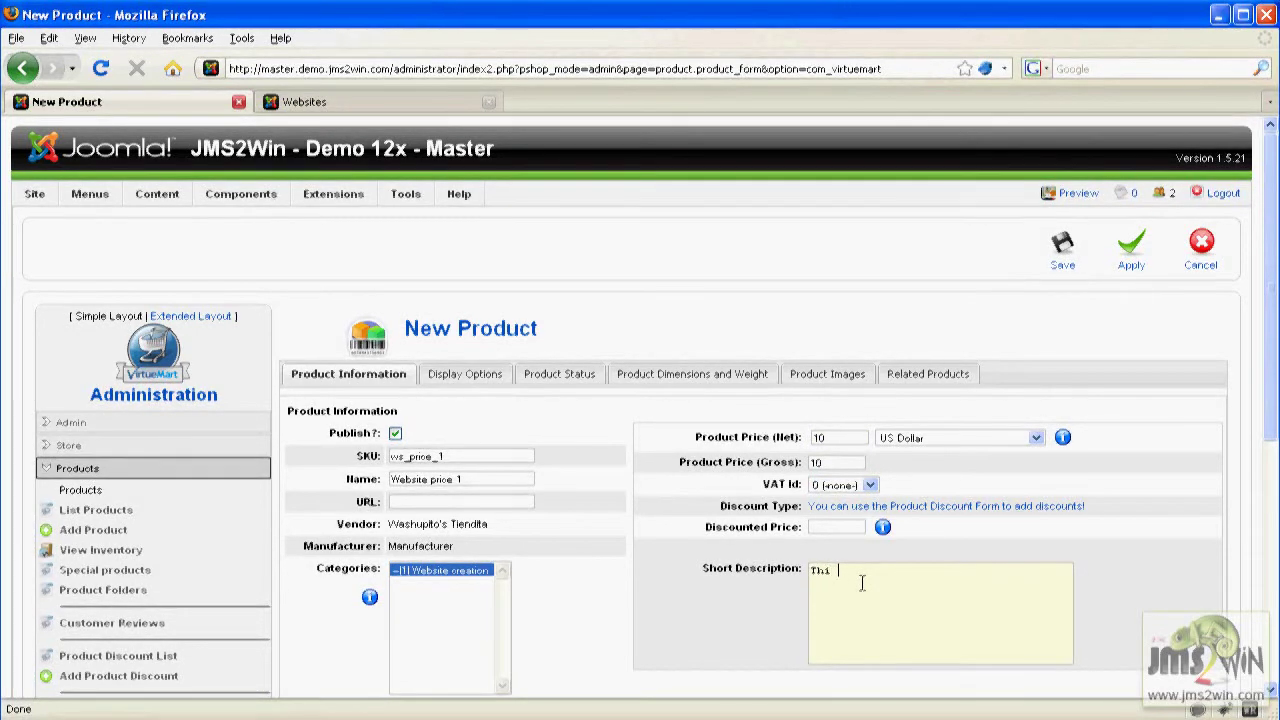
pyautogui.write('is is a demo of website creation with price 1')
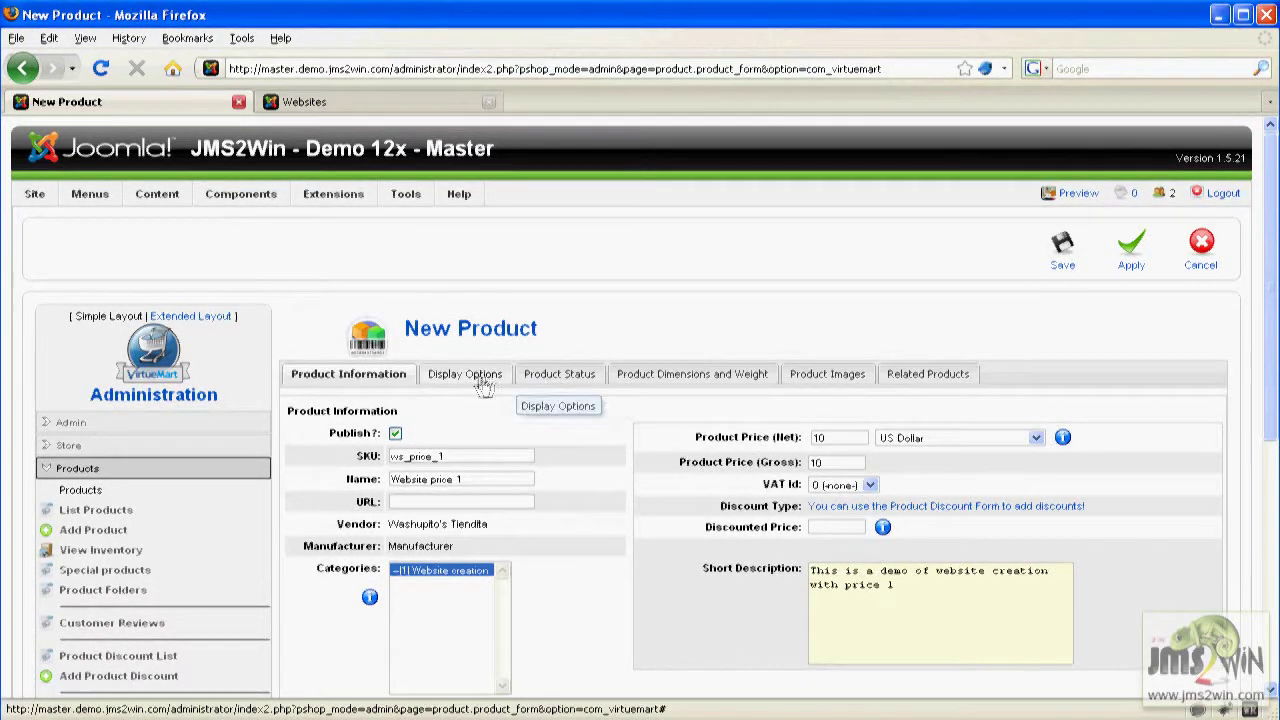
# Set stock to 1, minimum purchase 1, maximum purchase 9999, and save the product.
pyautogui.click(559, 374)
pyautogui.click(490, 427)
pyautogui.write('1')
pyautogui.click(502, 449)
pyautogui.write('1')
pyautogui.press('Tab')
pyautogui.write('9999')
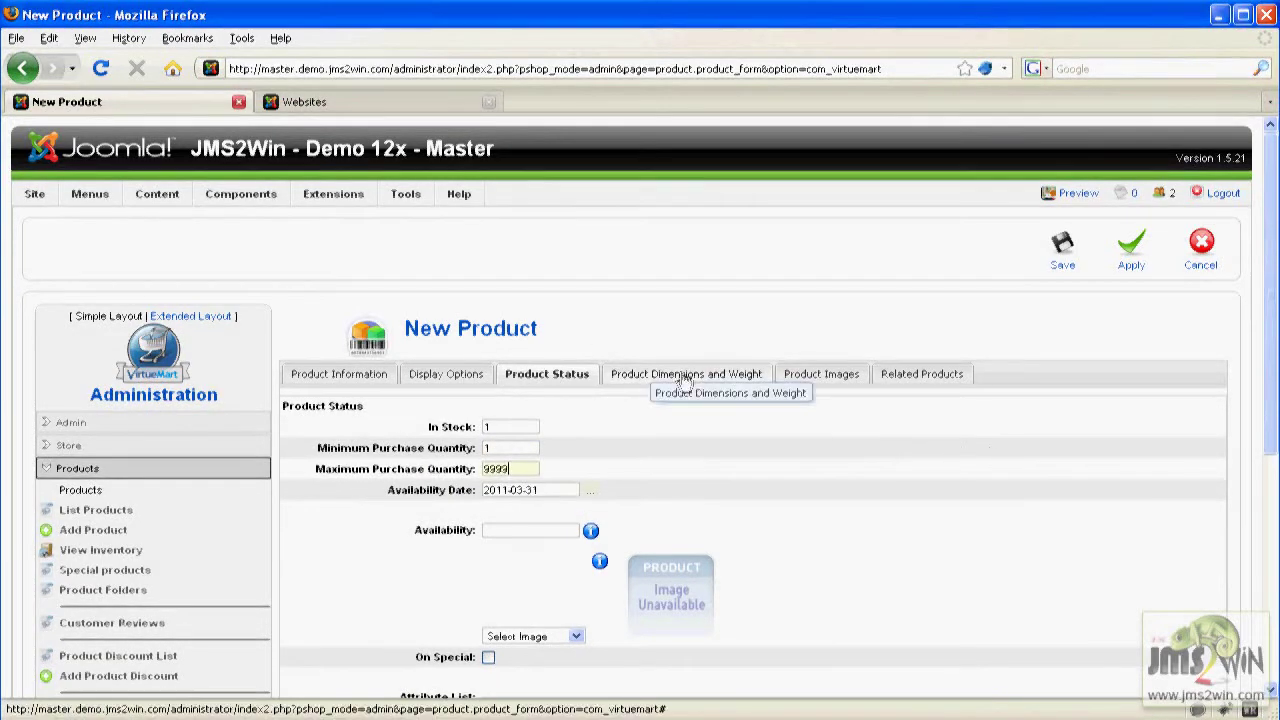
pyautogui.click(686, 376)
pyautogui.click(816, 375)
pyautogui.click(950, 376)
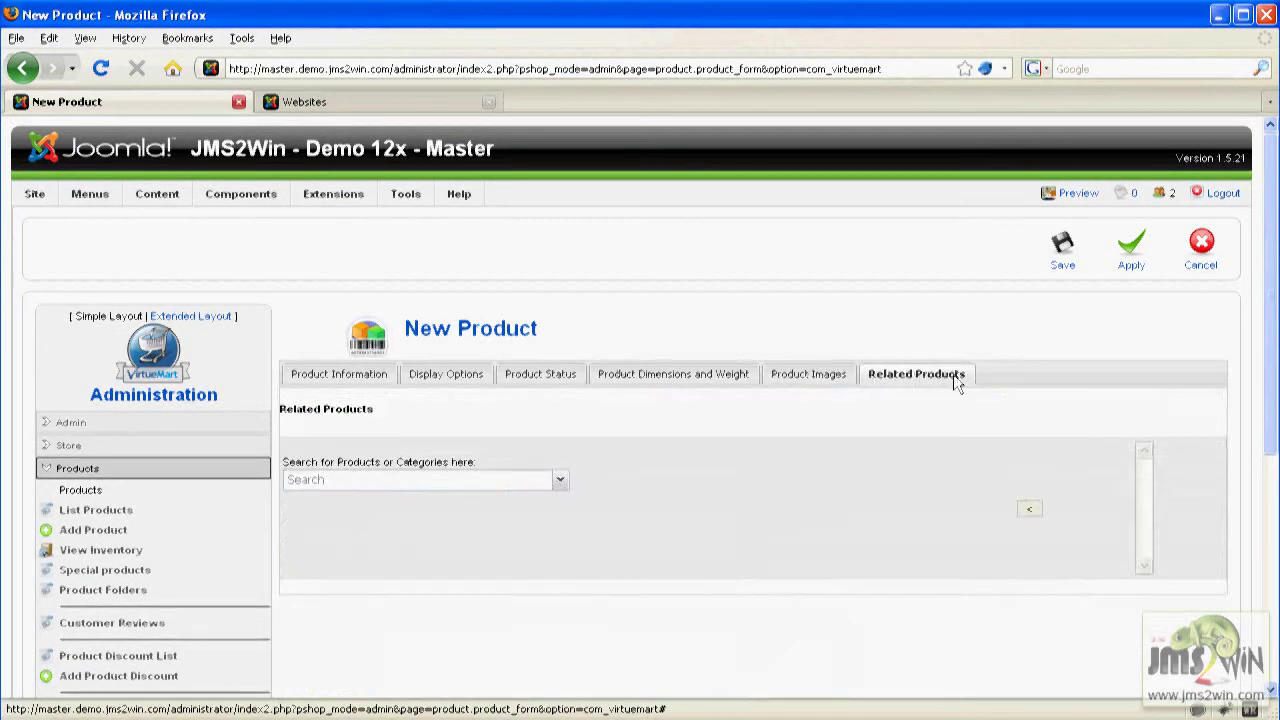
pyautogui.click(1063, 255)
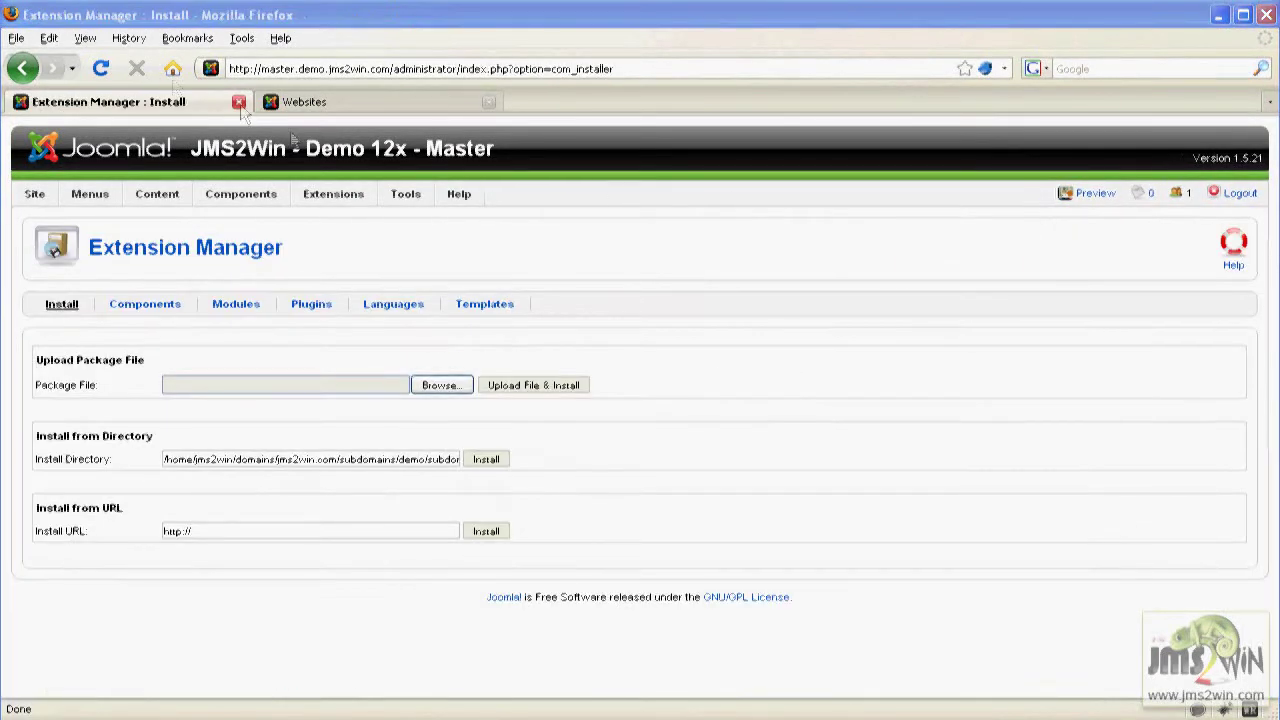
# Check the Multi Sites patches and install the missing ones.
pyautogui.moveTo(243, 194)
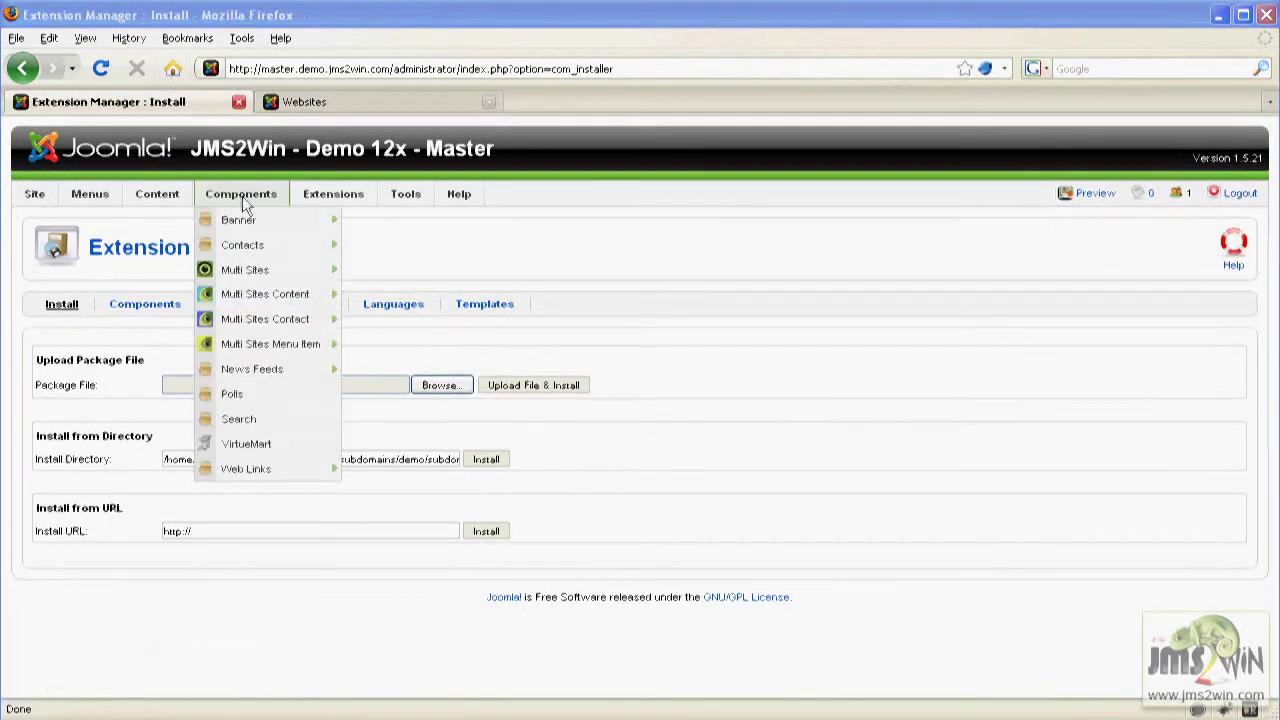
pyautogui.click(242, 273)
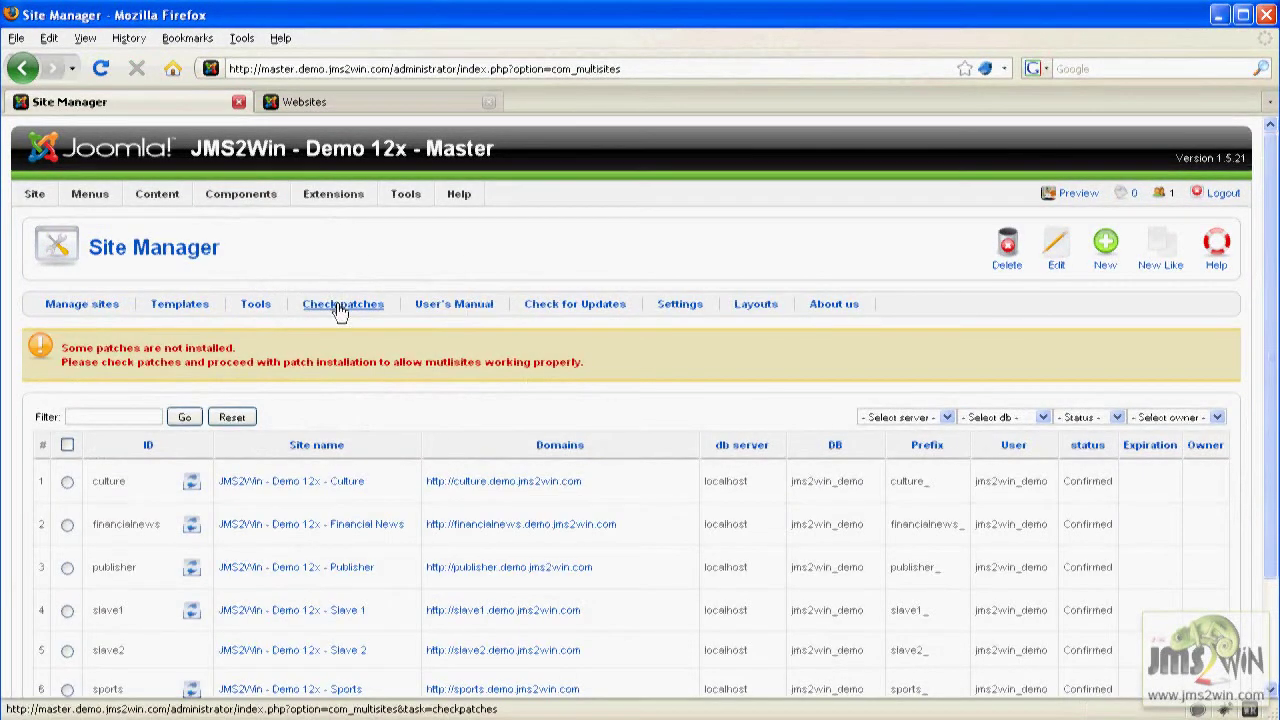
pyautogui.click(340, 308)
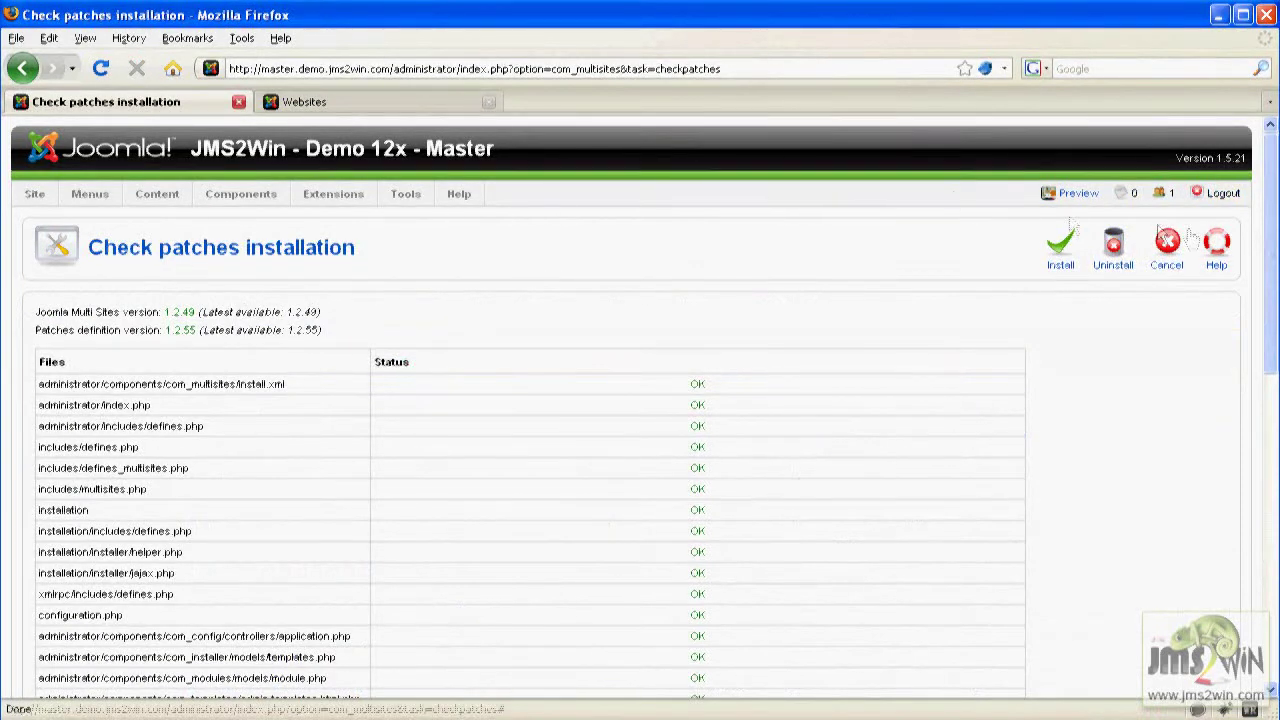
pyautogui.moveTo(1270, 277); pyautogui.dragTo(1270, 315)
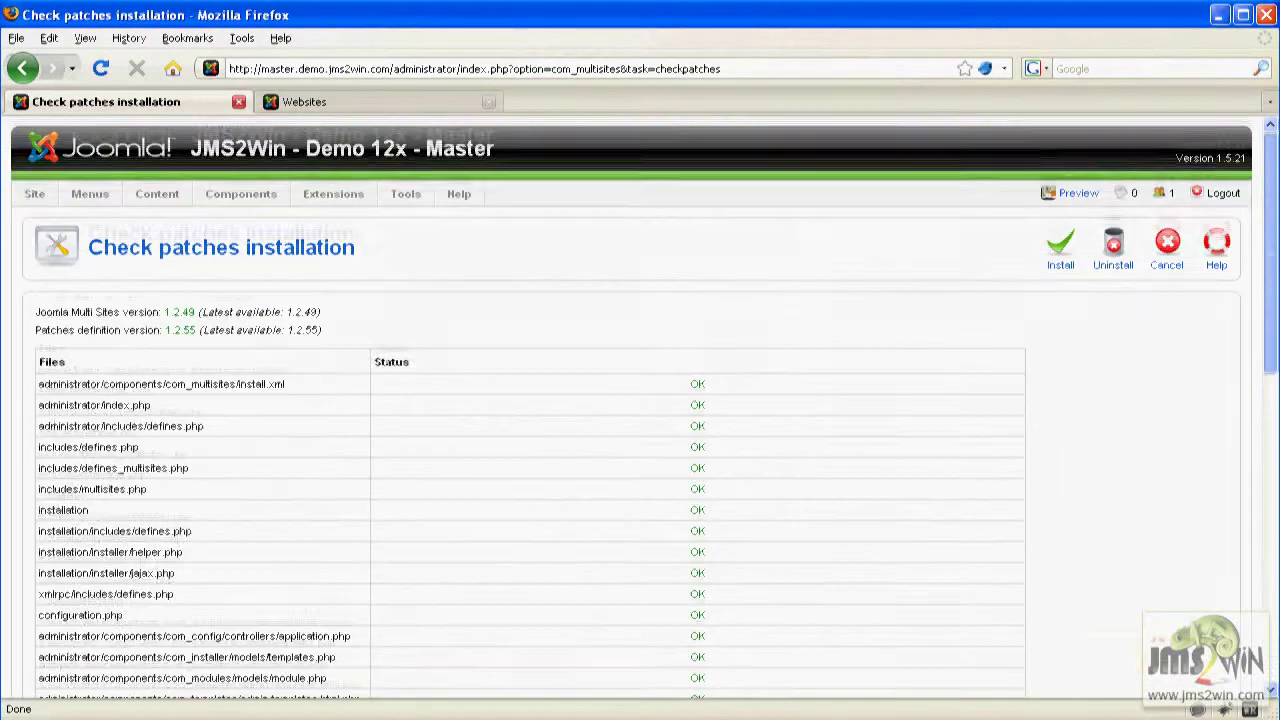
pyautogui.click(1064, 250)
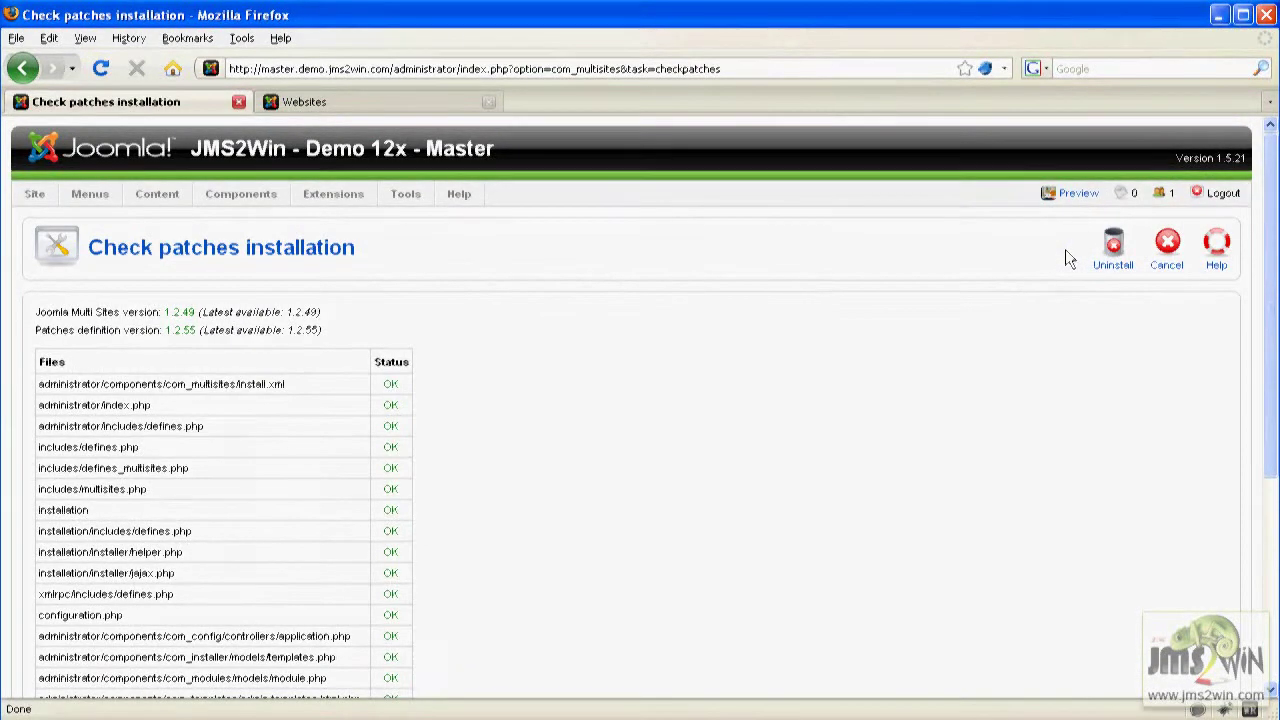
pyautogui.click(1172, 248)
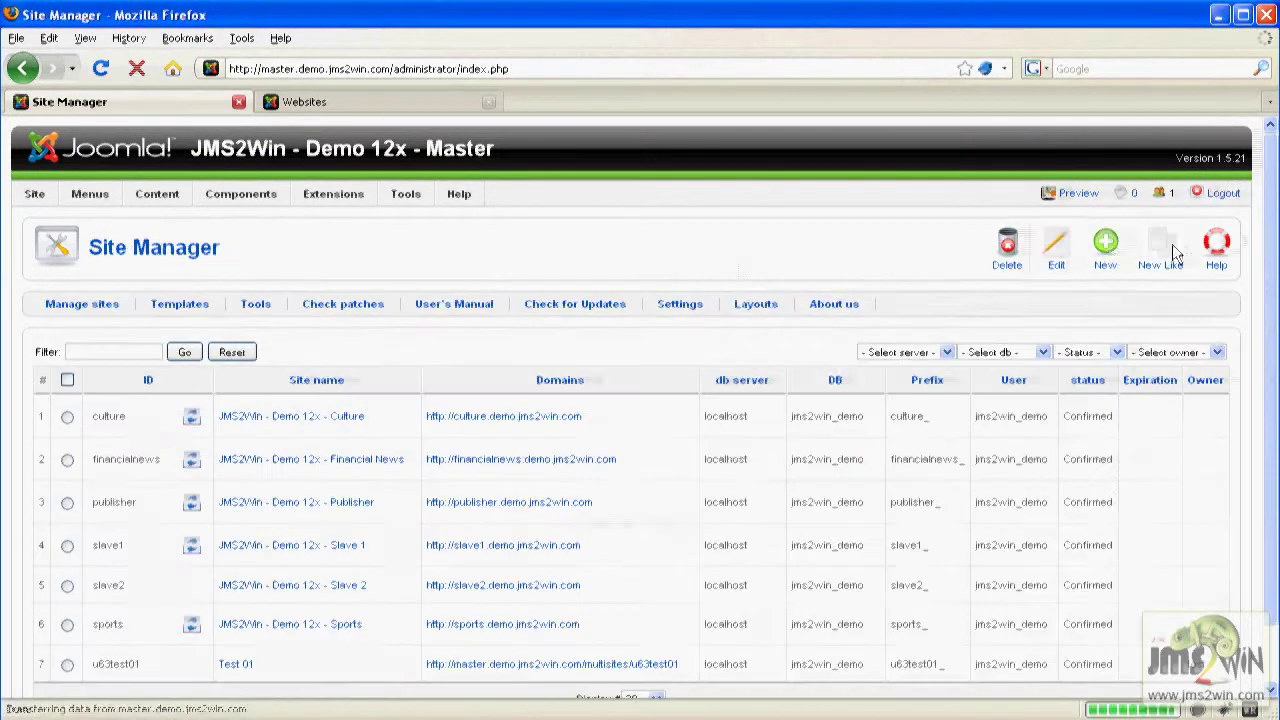
# Set the fe_Demo1 website template's product reference SKU to ws_price_1 and save it.
pyautogui.click(184, 310)
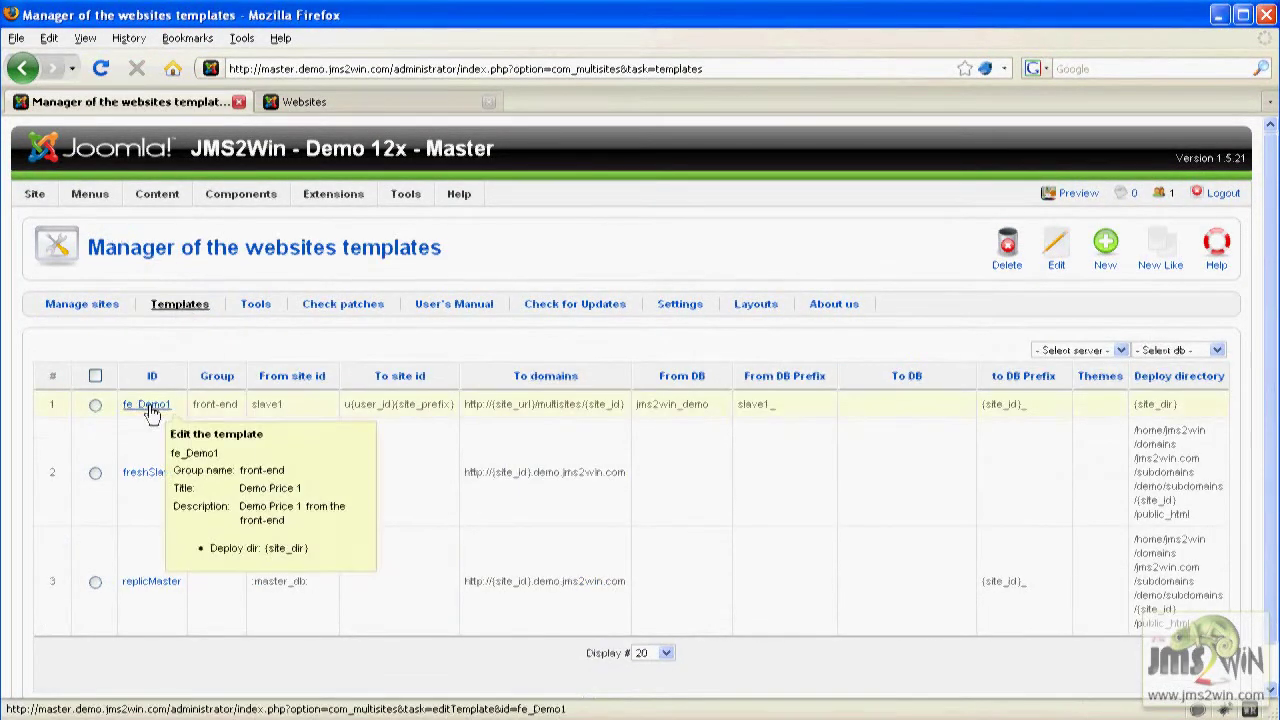
pyautogui.click(147, 405)
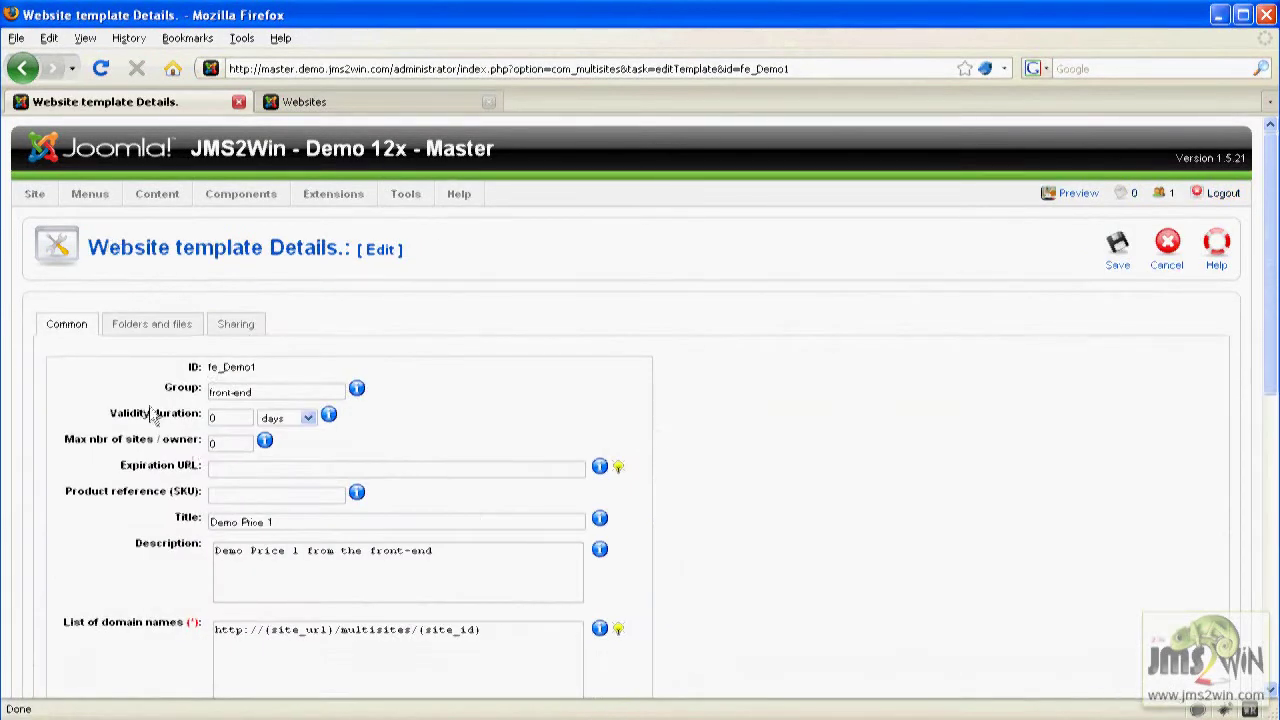
pyautogui.moveTo(128, 503); pyautogui.dragTo(205, 500)
pyautogui.doubleClick(216, 494)
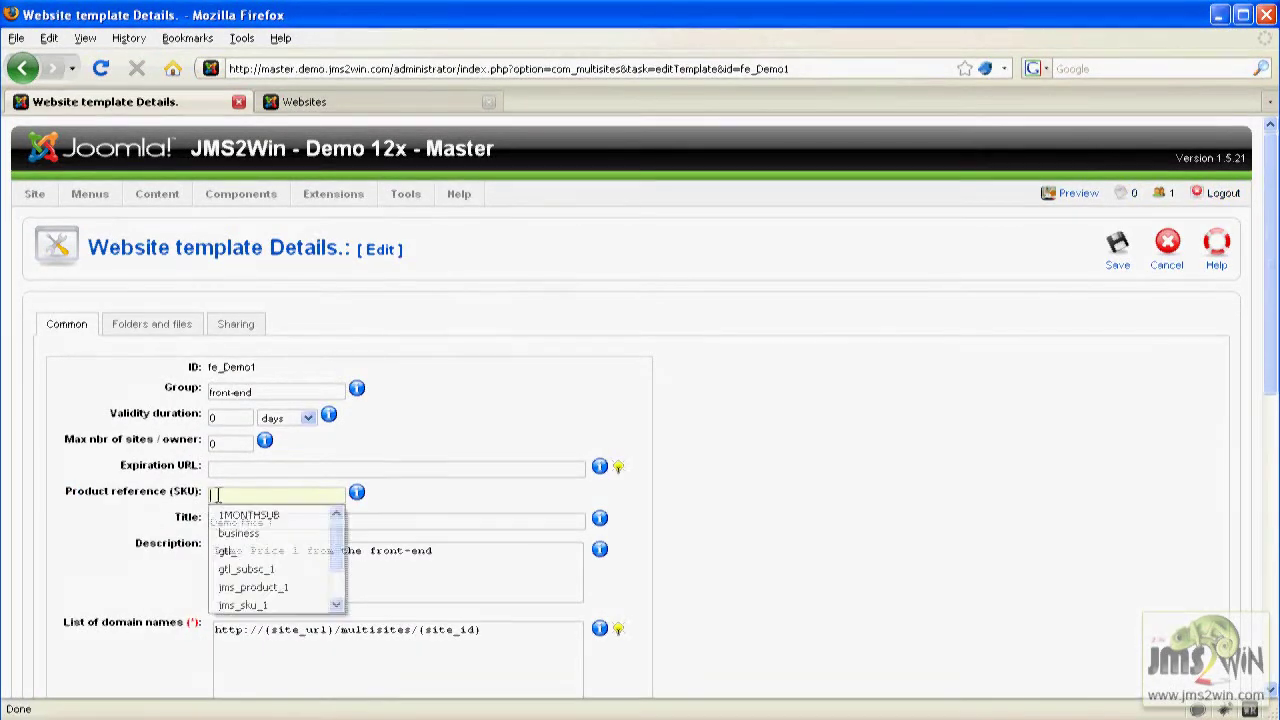
pyautogui.write('ws')
pyautogui.press('Down')
pyautogui.press('Return')
pyautogui.click(1120, 255)
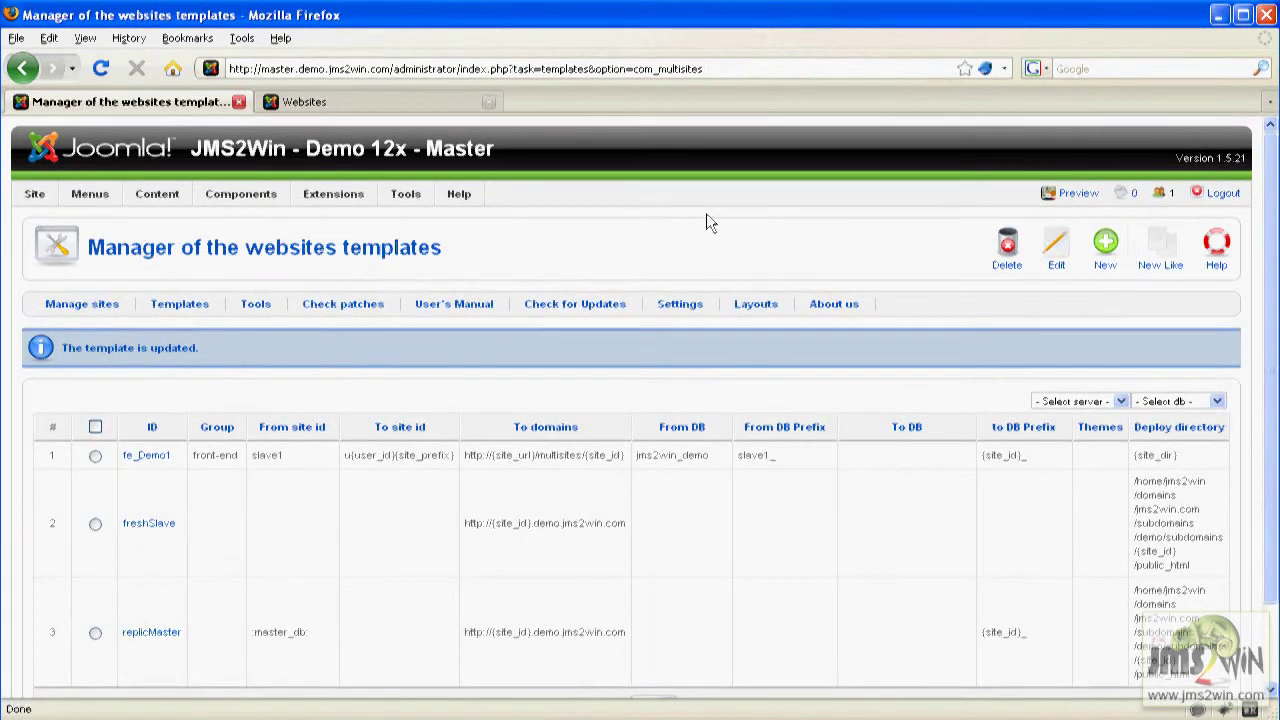
# Upload and install the plgMultisitesVirtuemart_V1.1.0.zip plugin package.
pyautogui.moveTo(333, 193)
pyautogui.click(345, 218)
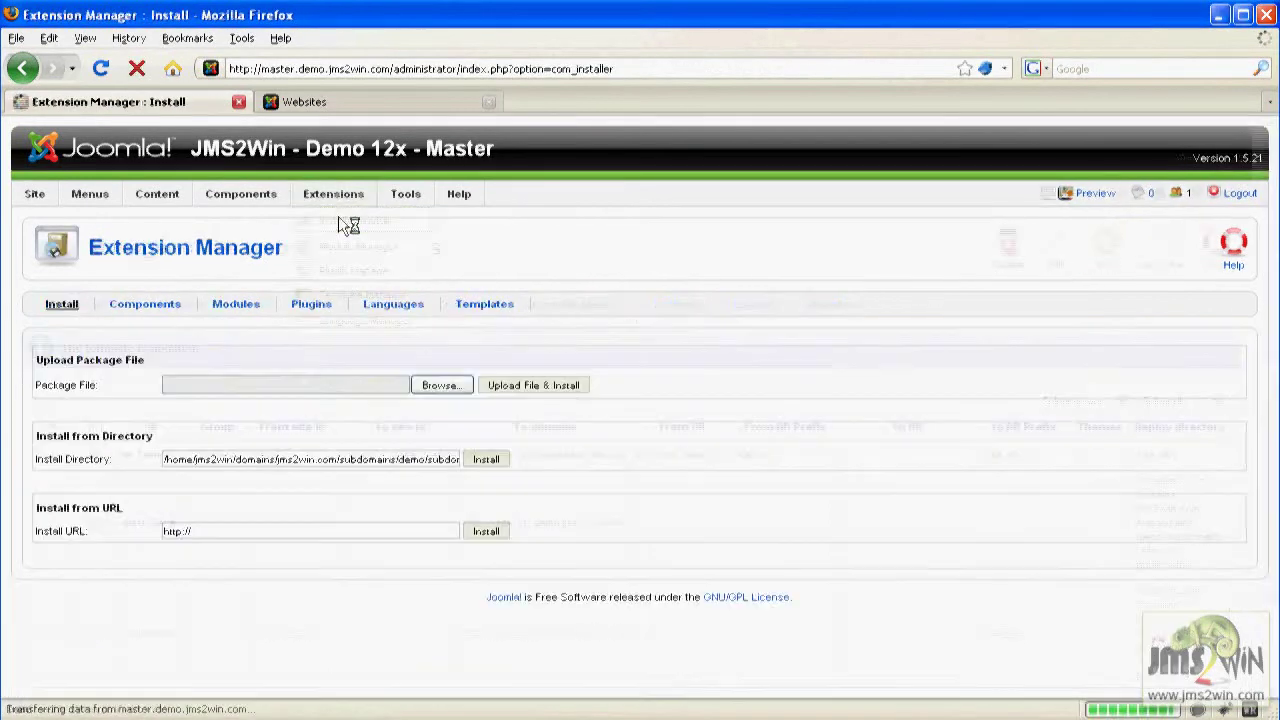
pyautogui.click(441, 385)
pyautogui.click(168, 106)
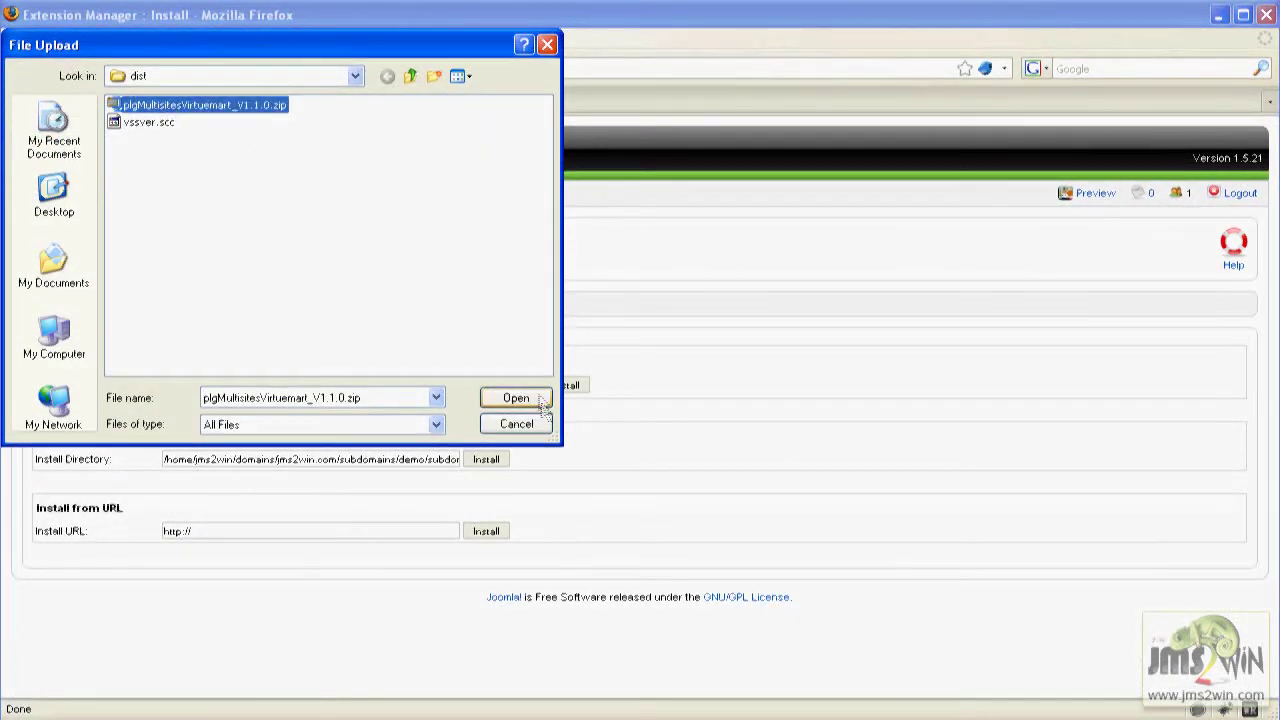
pyautogui.click(516, 397)
pyautogui.click(551, 388)
# Filter Plugin Manager to multisites plugins and enable the MultiSites bridge for VirtueMart.
pyautogui.moveTo(333, 193)
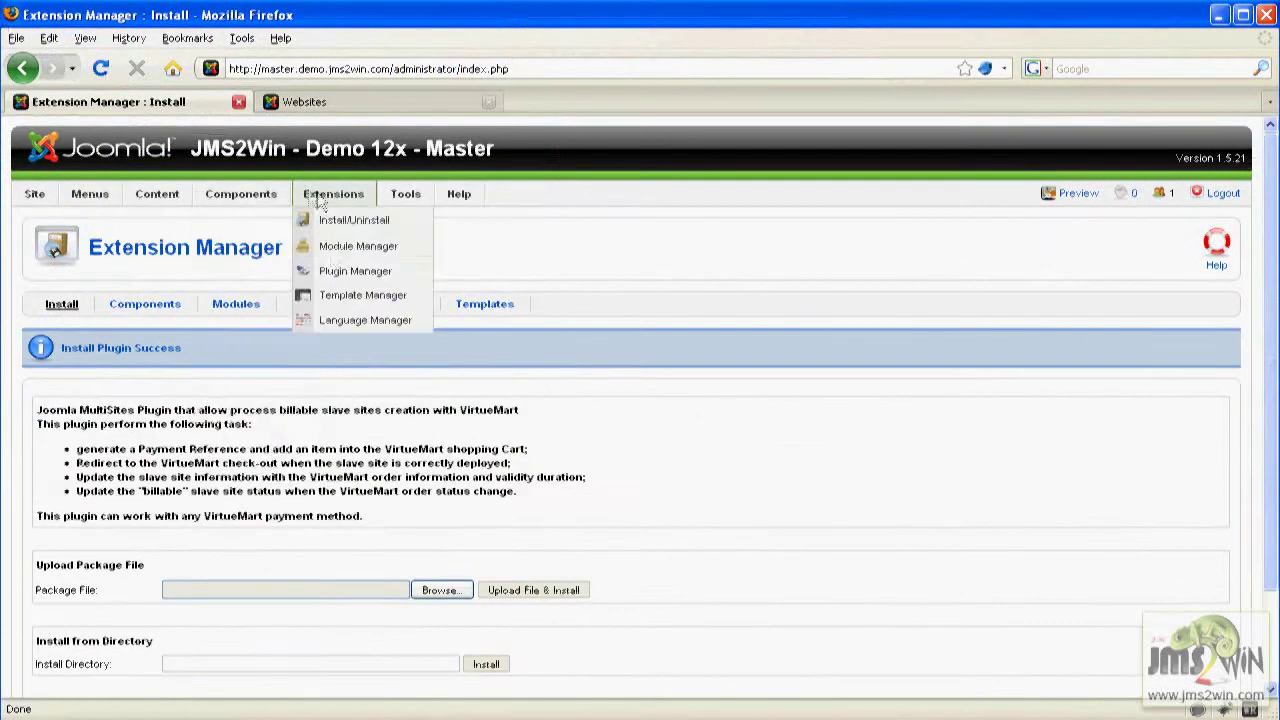
pyautogui.click(350, 270)
pyautogui.click(107, 313)
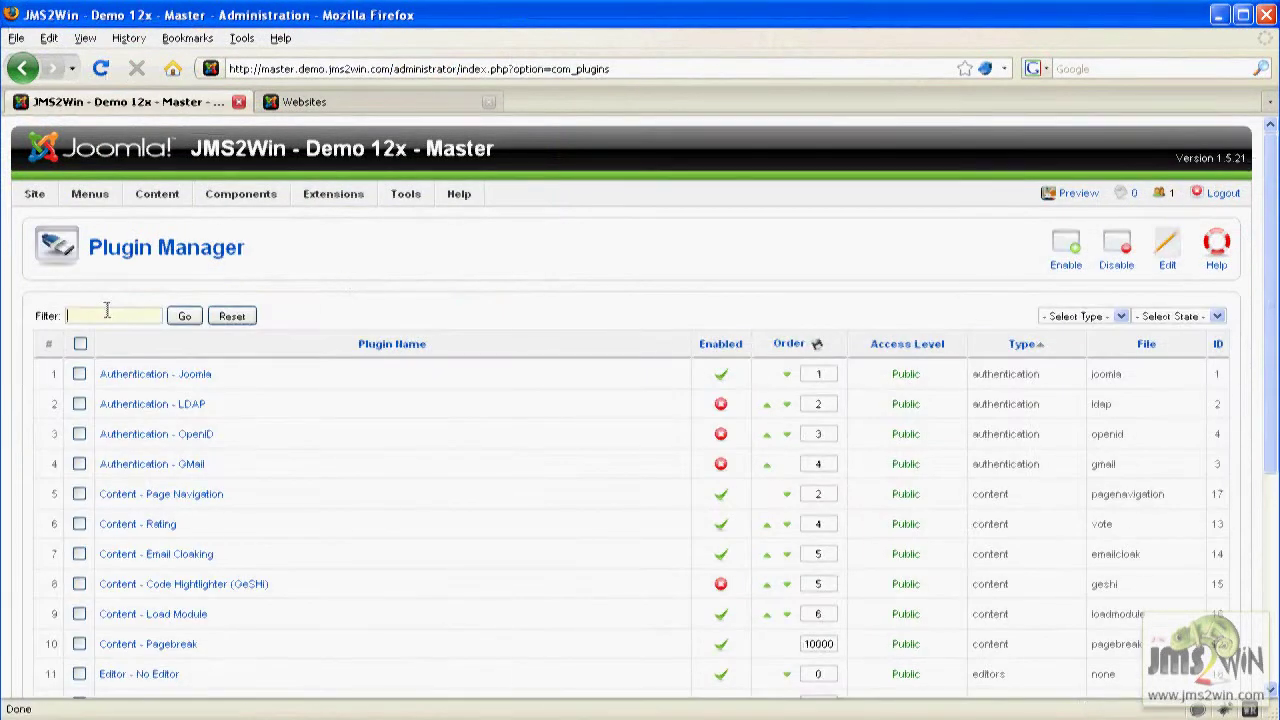
pyautogui.click(1121, 316)
pyautogui.click(1094, 392)
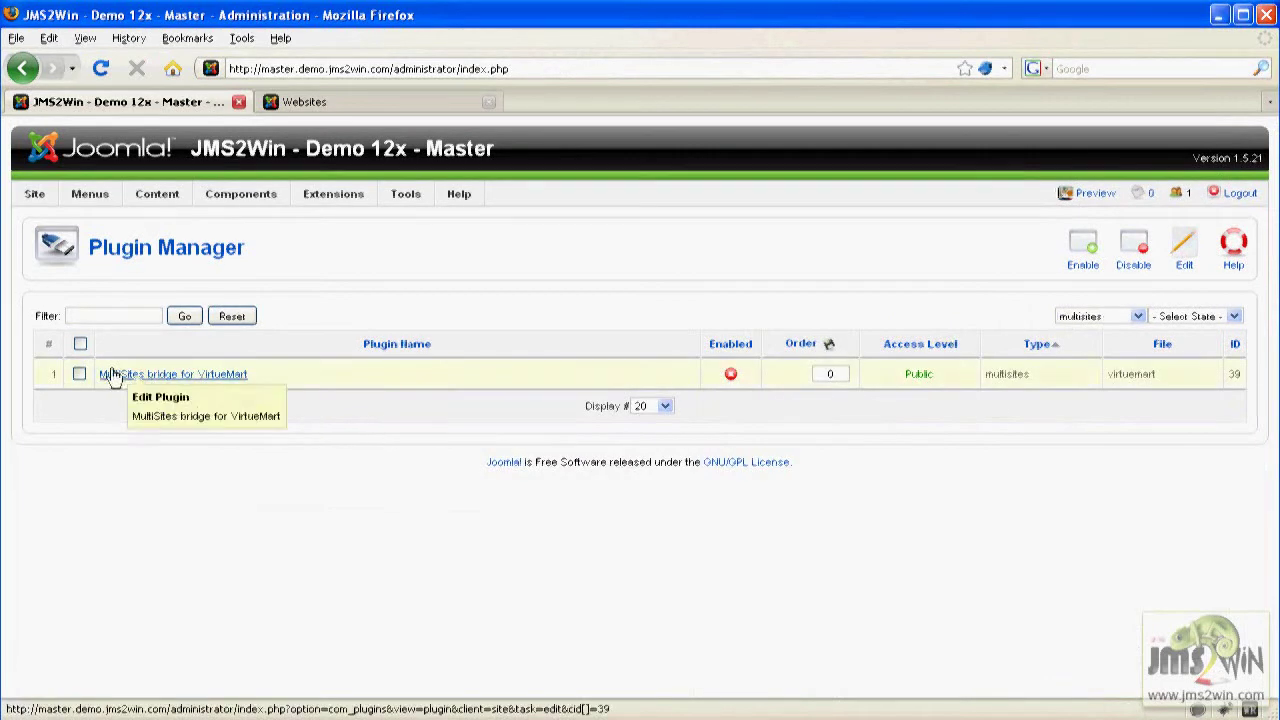
pyautogui.click(730, 374)
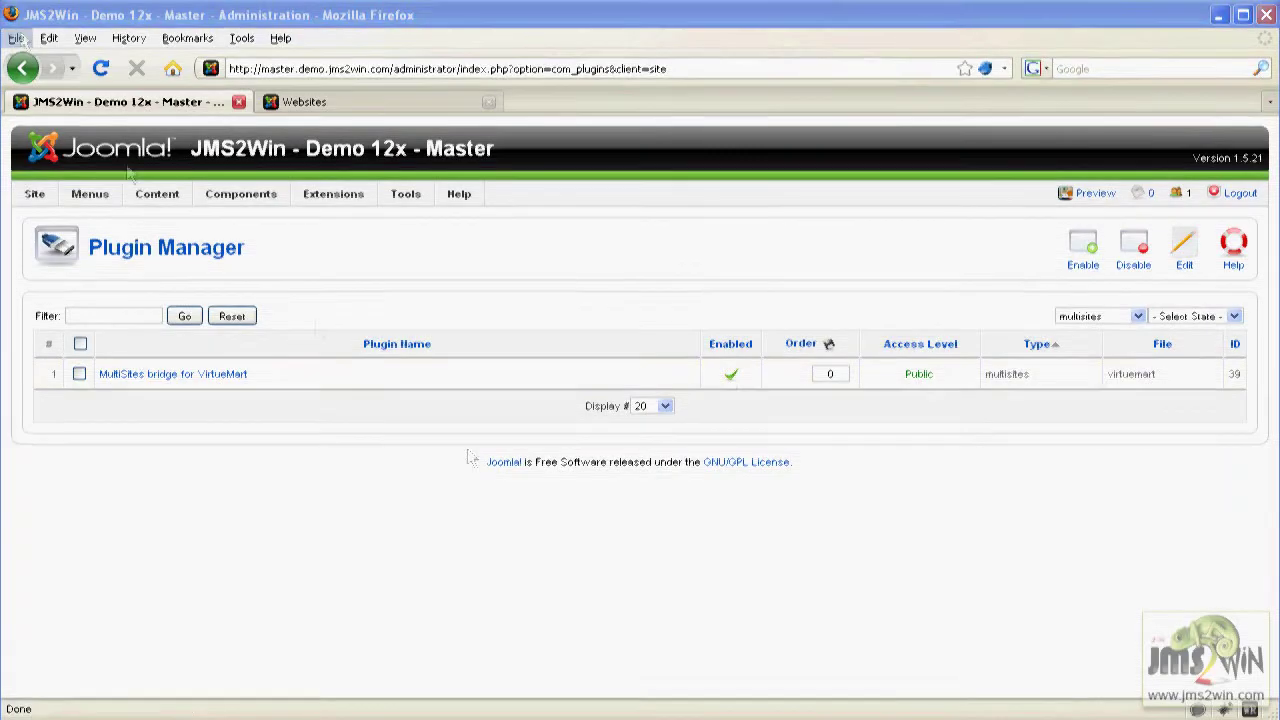
# Open the Main Menu items in a new browser tab.
pyautogui.moveTo(90, 193)
pyautogui.rightClick(112, 270)
pyautogui.click(171, 294)
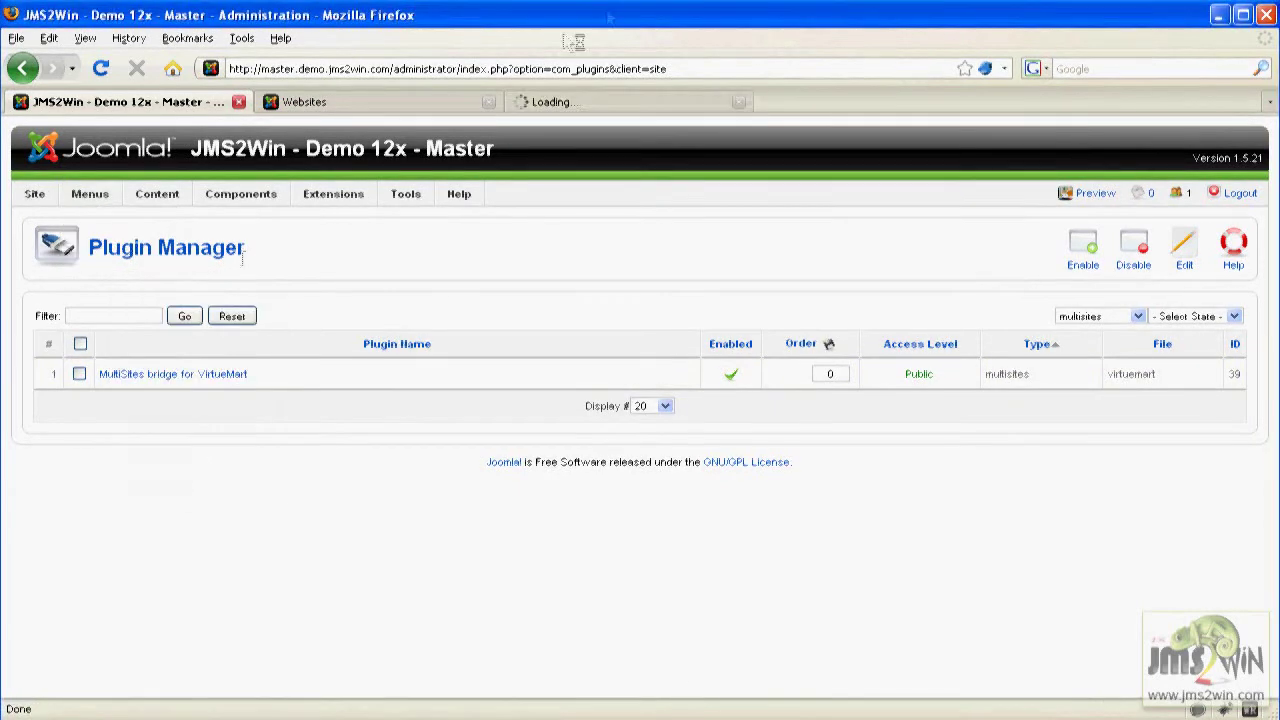
pyautogui.click(590, 101)
# Edit the List all sites menu item and review its Billable websites and Payment script options.
pyautogui.click(125, 434)
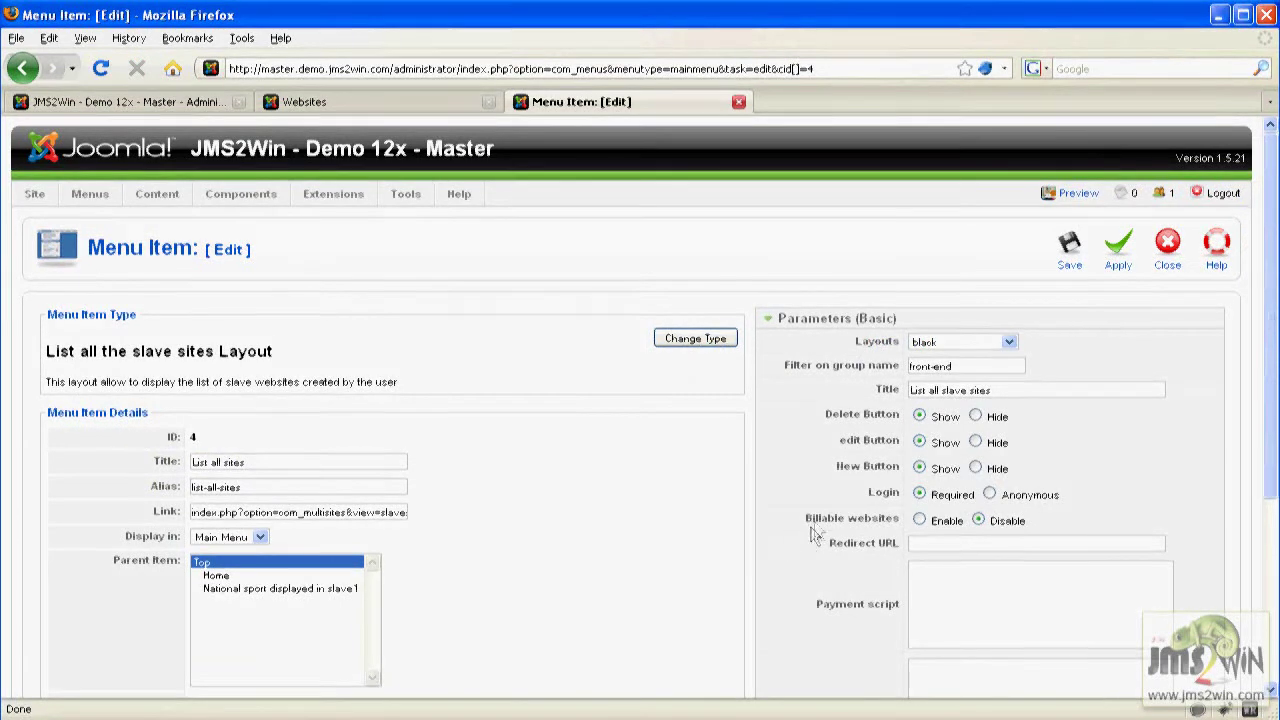
pyautogui.click(919, 520)
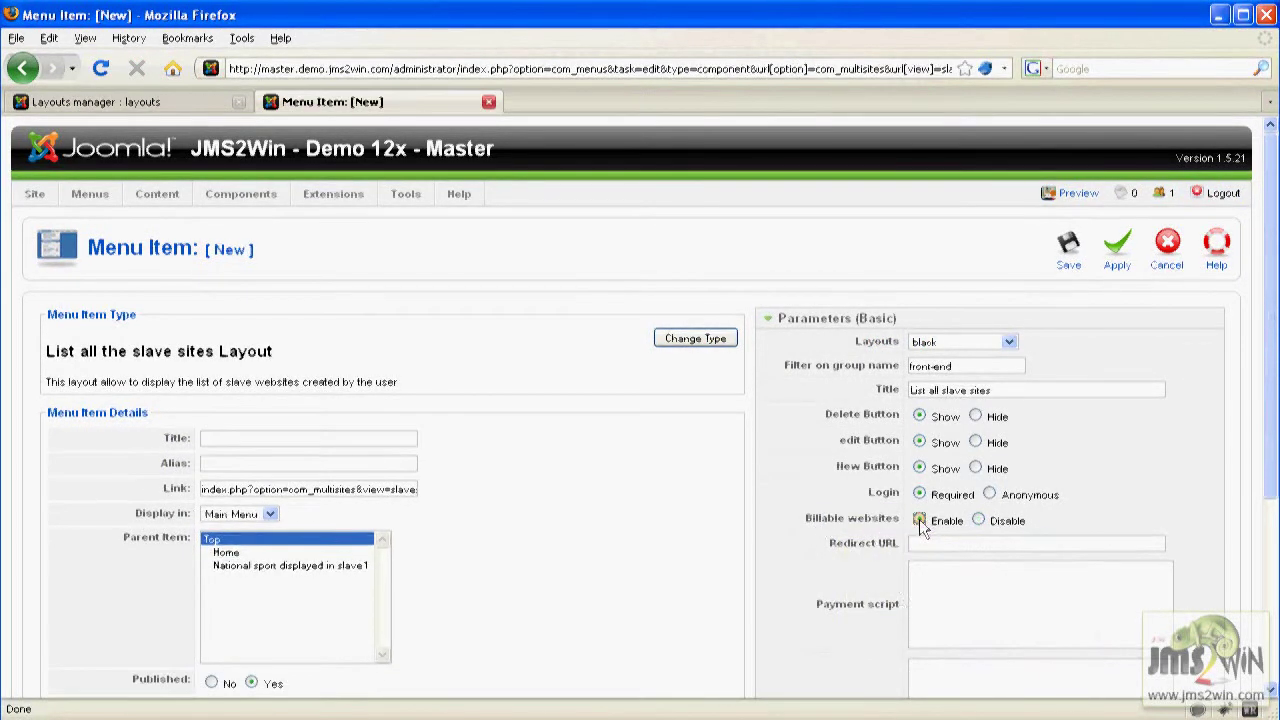
pyautogui.click(914, 577)
pyautogui.scroll(-2, 914, 577)
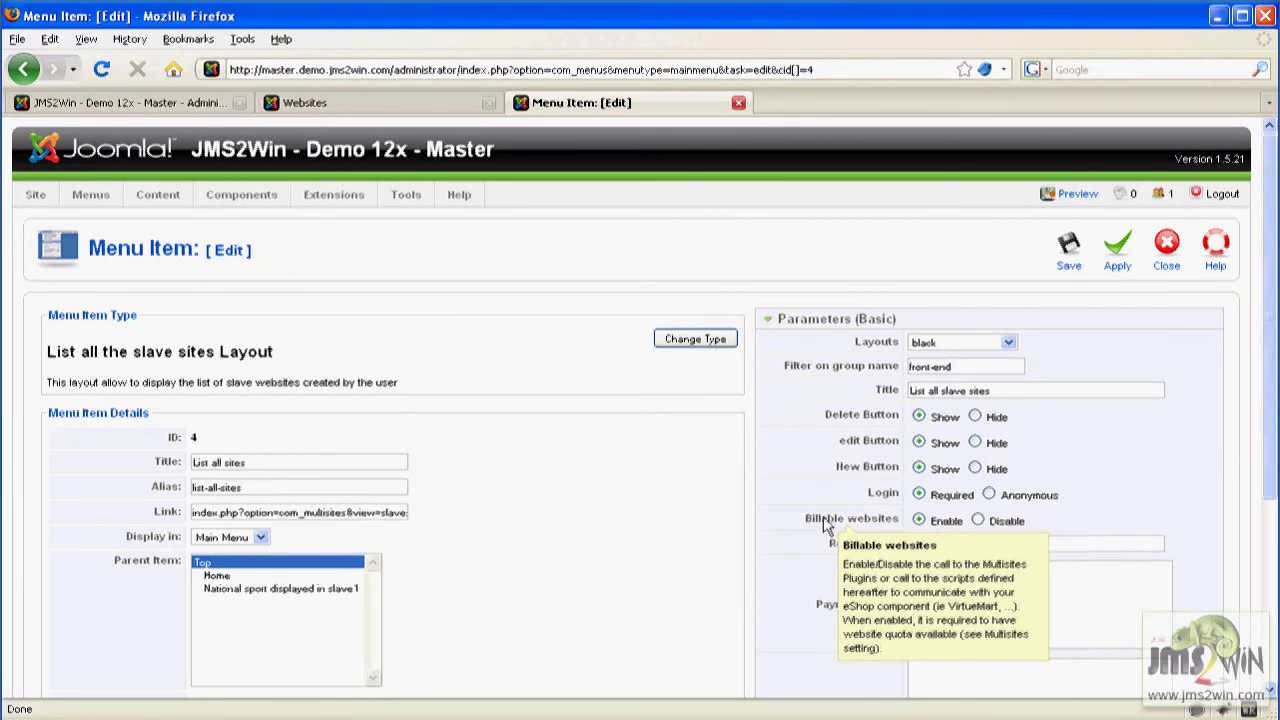
pyautogui.click(135, 102)
# Open Multi Sites Settings, view the Buy quota price list, and return to settings.
pyautogui.moveTo(241, 194)
pyautogui.moveTo(316, 272)
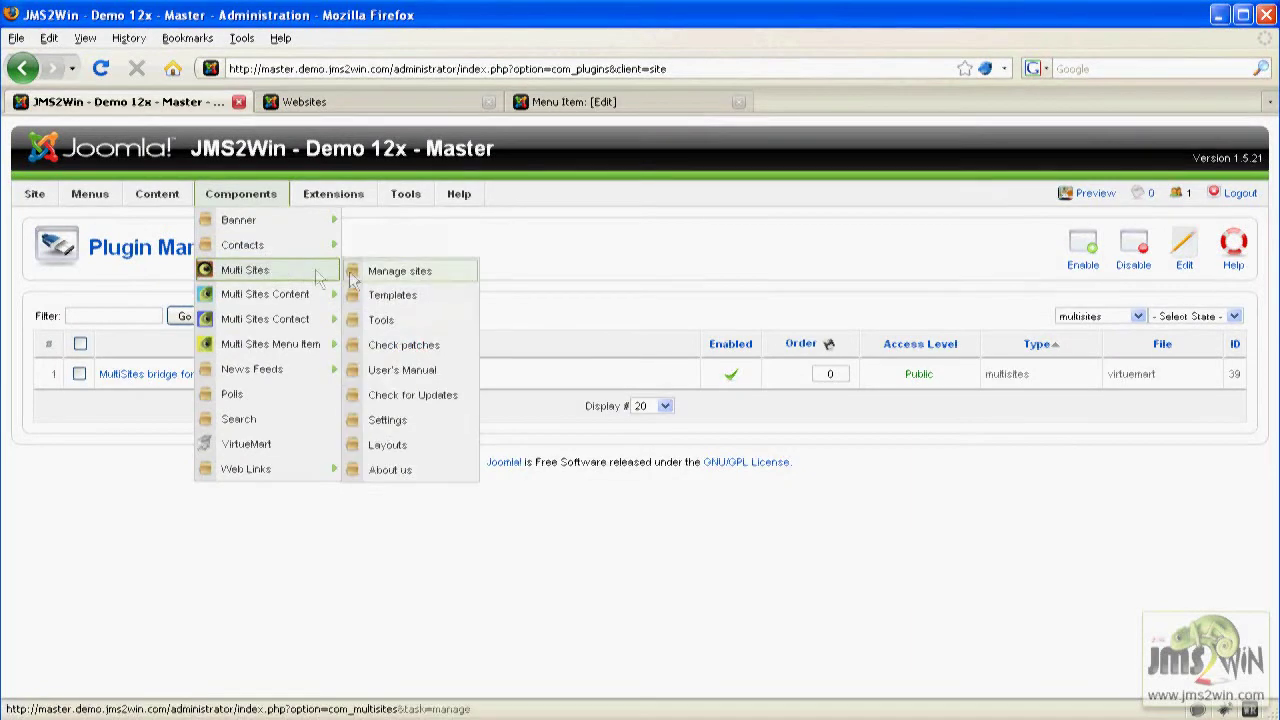
pyautogui.click(400, 424)
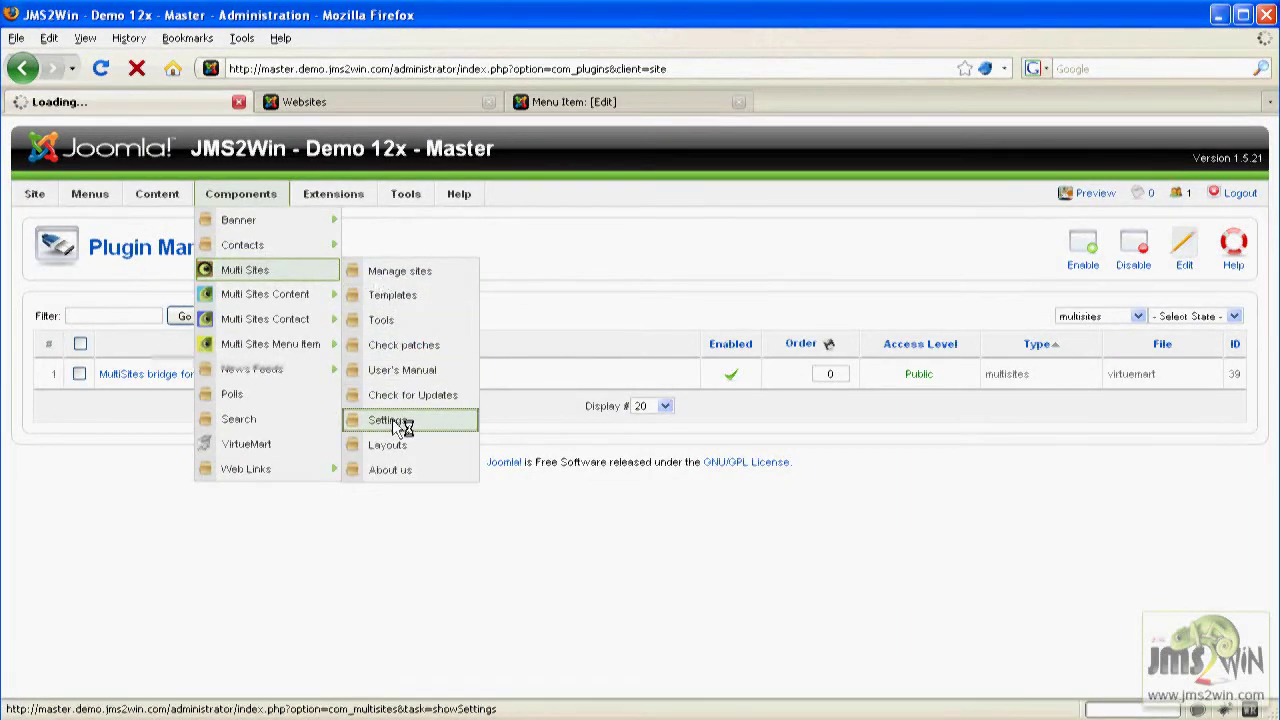
pyautogui.click(236, 460)
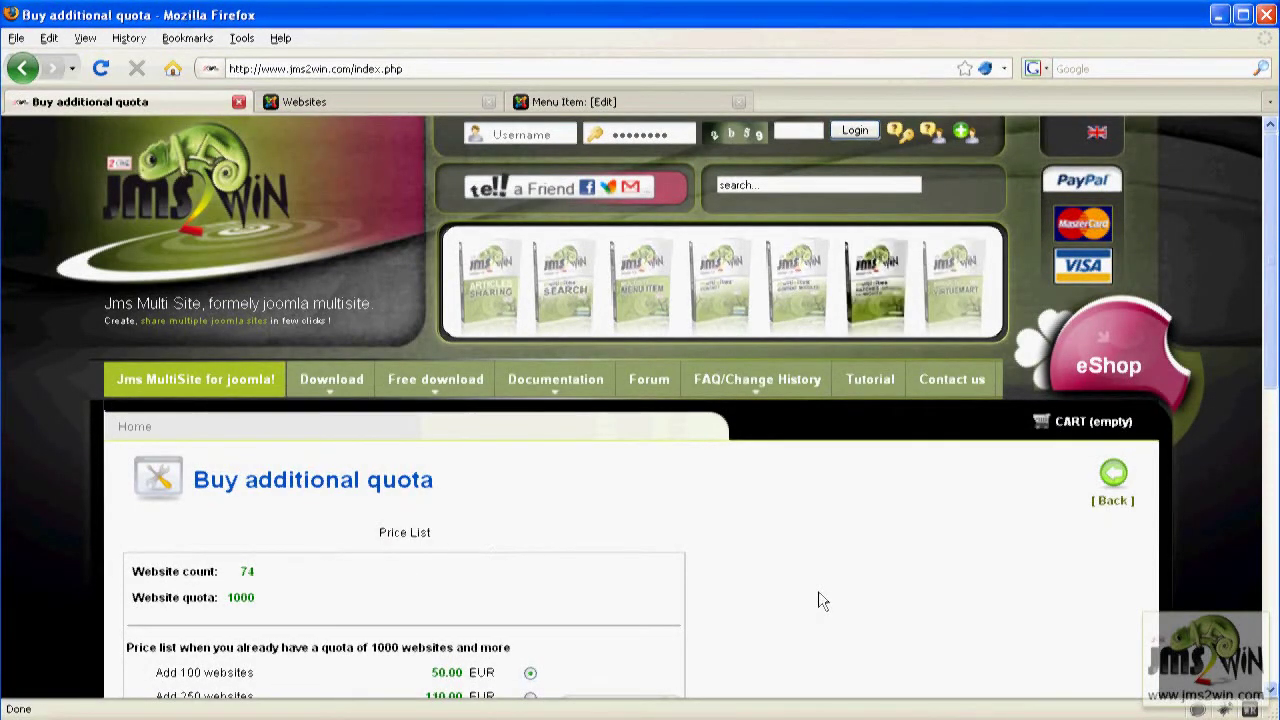
pyautogui.scroll(-2, 1268, 365)
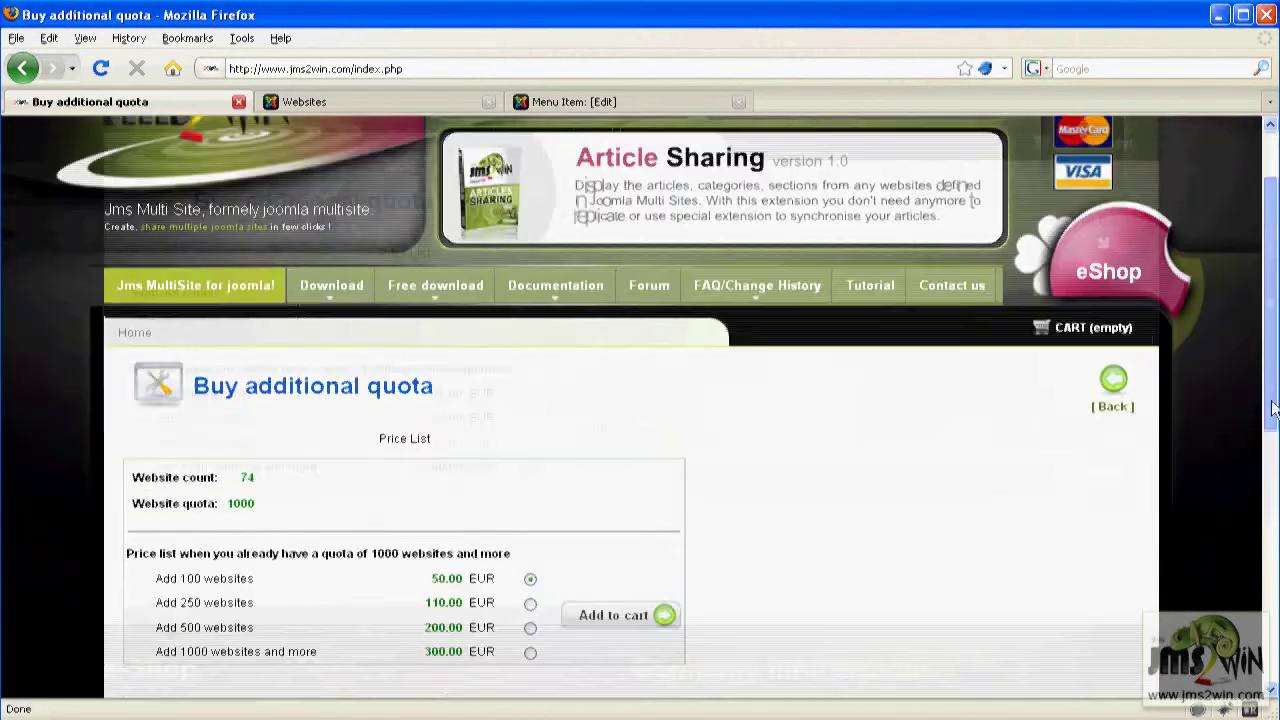
pyautogui.click(1122, 398)
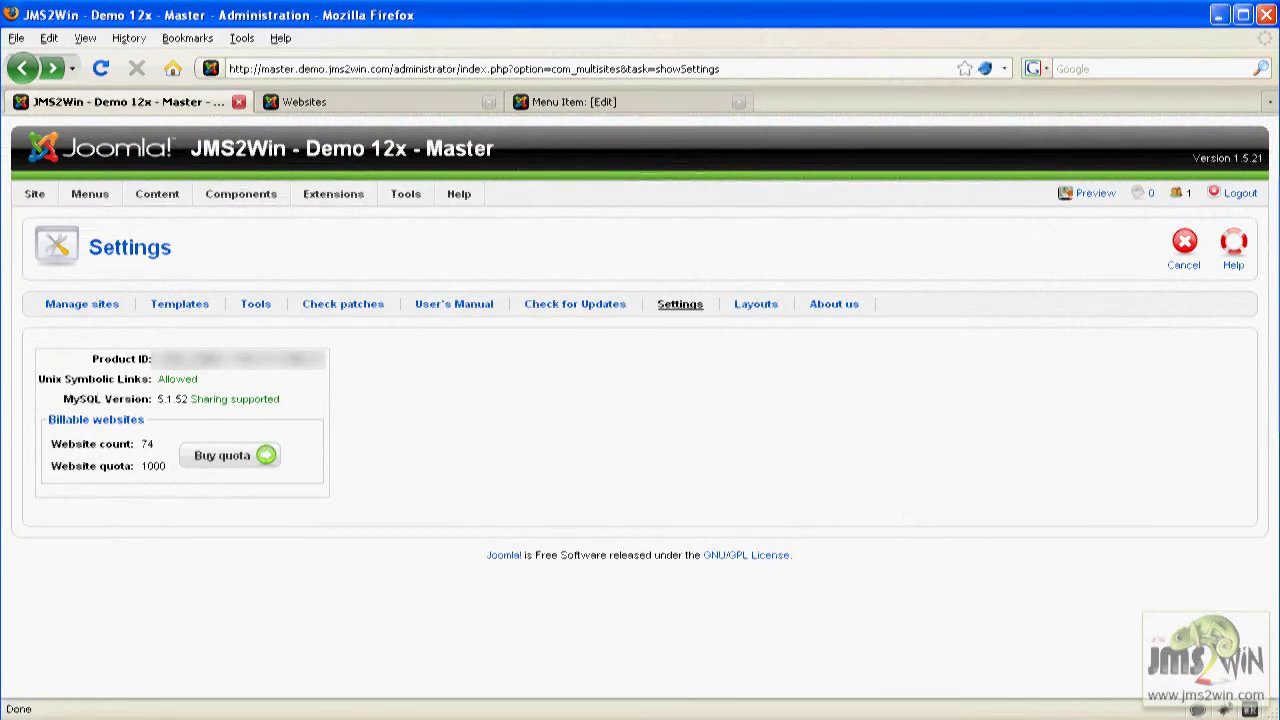
# Set Billable websites to Enable on the List all sites menu item and save it.
pyautogui.click(592, 99)
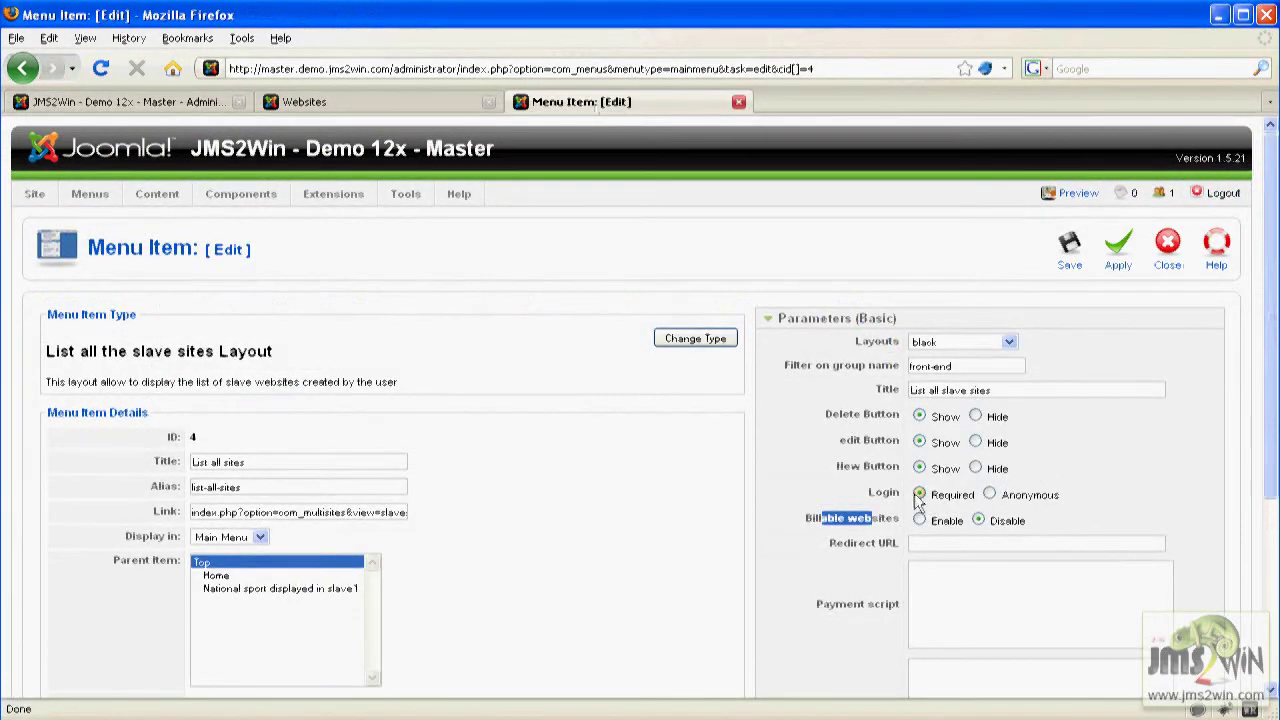
pyautogui.click(920, 521)
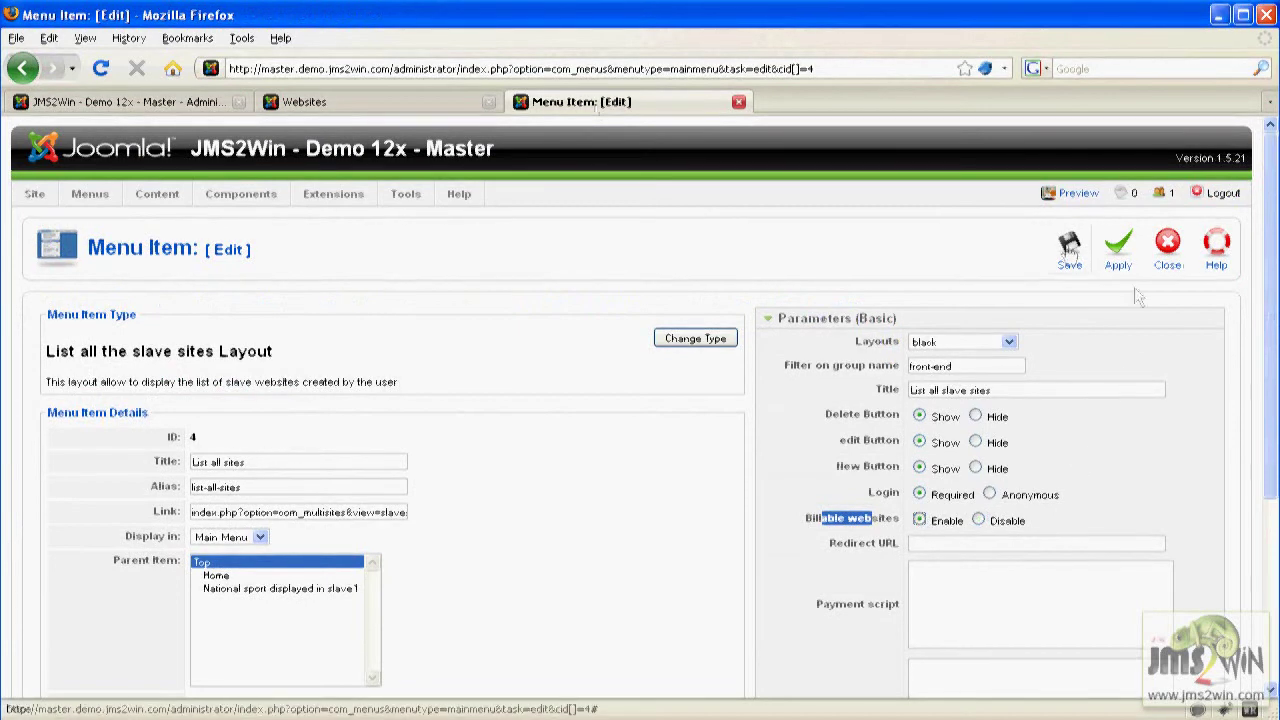
pyautogui.click(1070, 245)
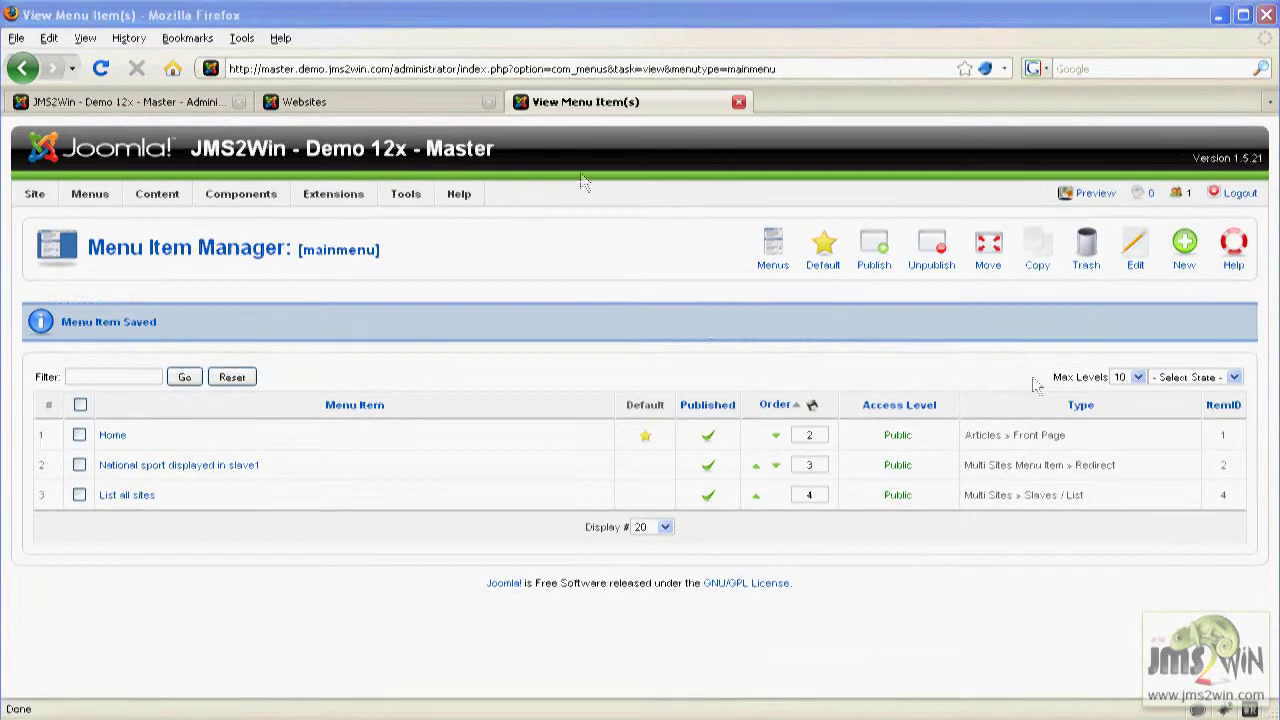
pyautogui.click(368, 100)
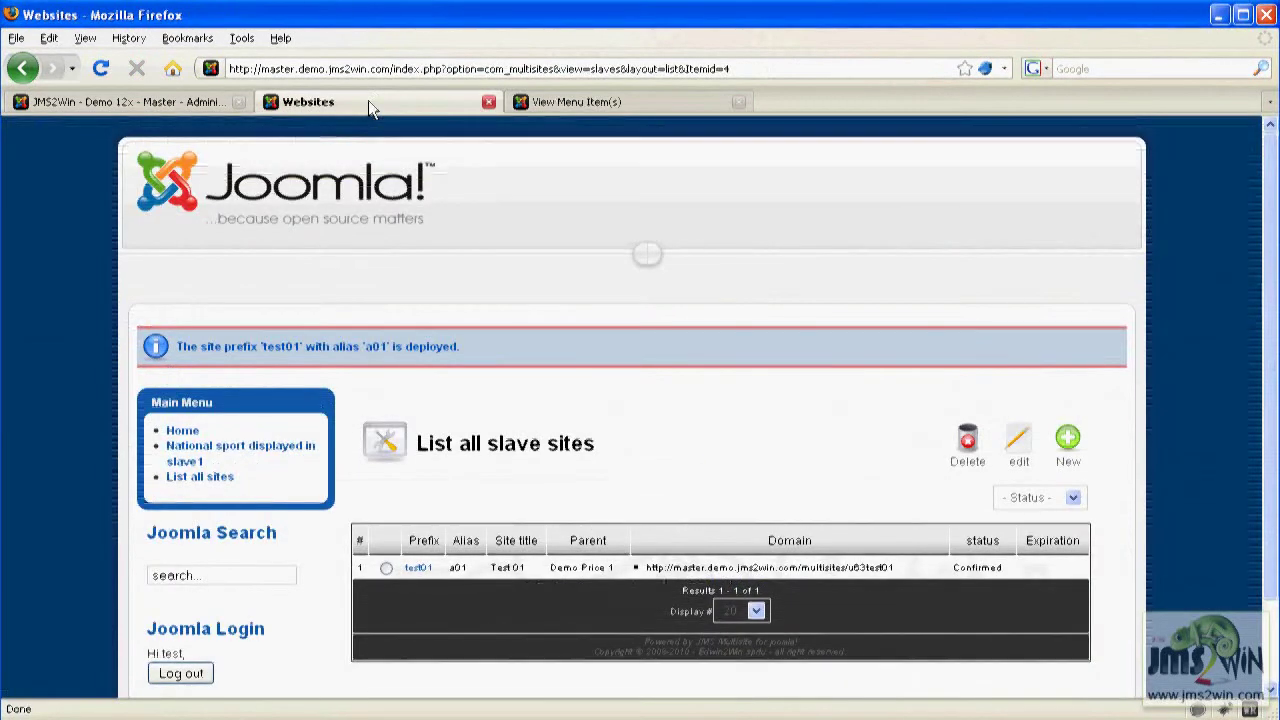
# Add a new website with prefix test02, alias a02 and title 'test 02', and save it.
pyautogui.click(1067, 440)
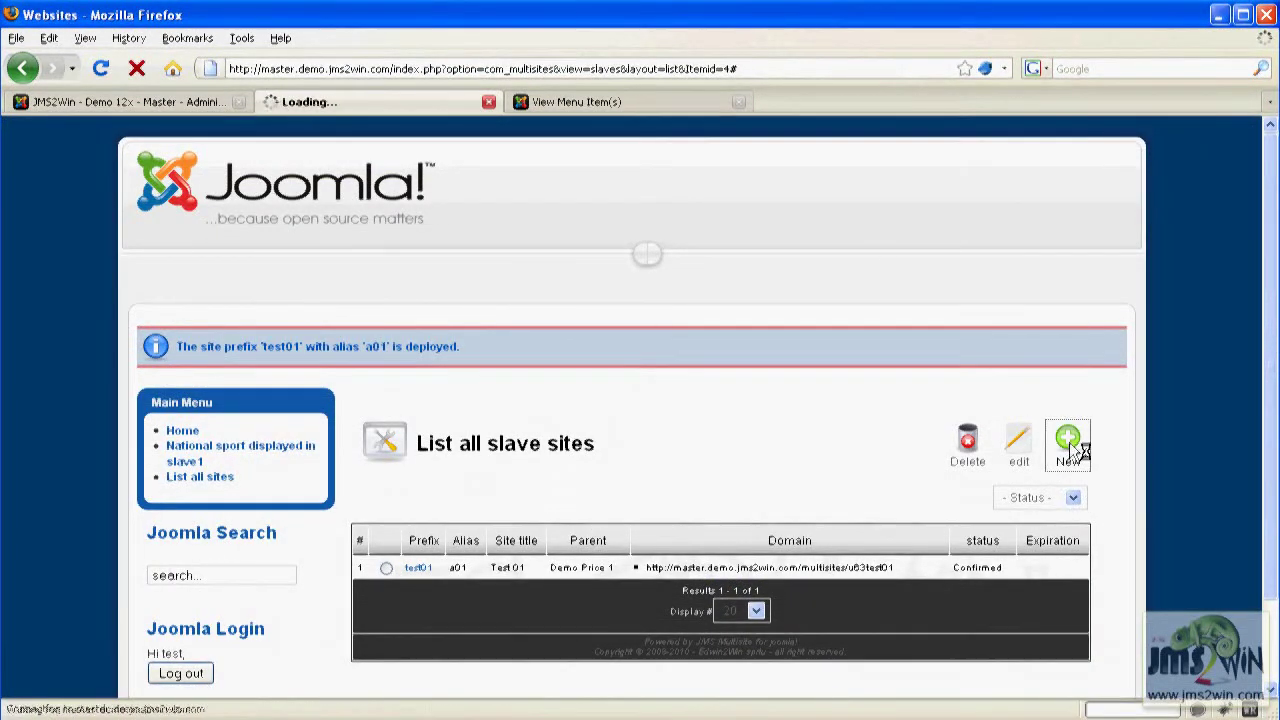
pyautogui.click(540, 478)
pyautogui.write('test02')
pyautogui.click(619, 510)
pyautogui.write('a02')
pyautogui.press('Tab')
pyautogui.write('test 02')
pyautogui.press('Tab')
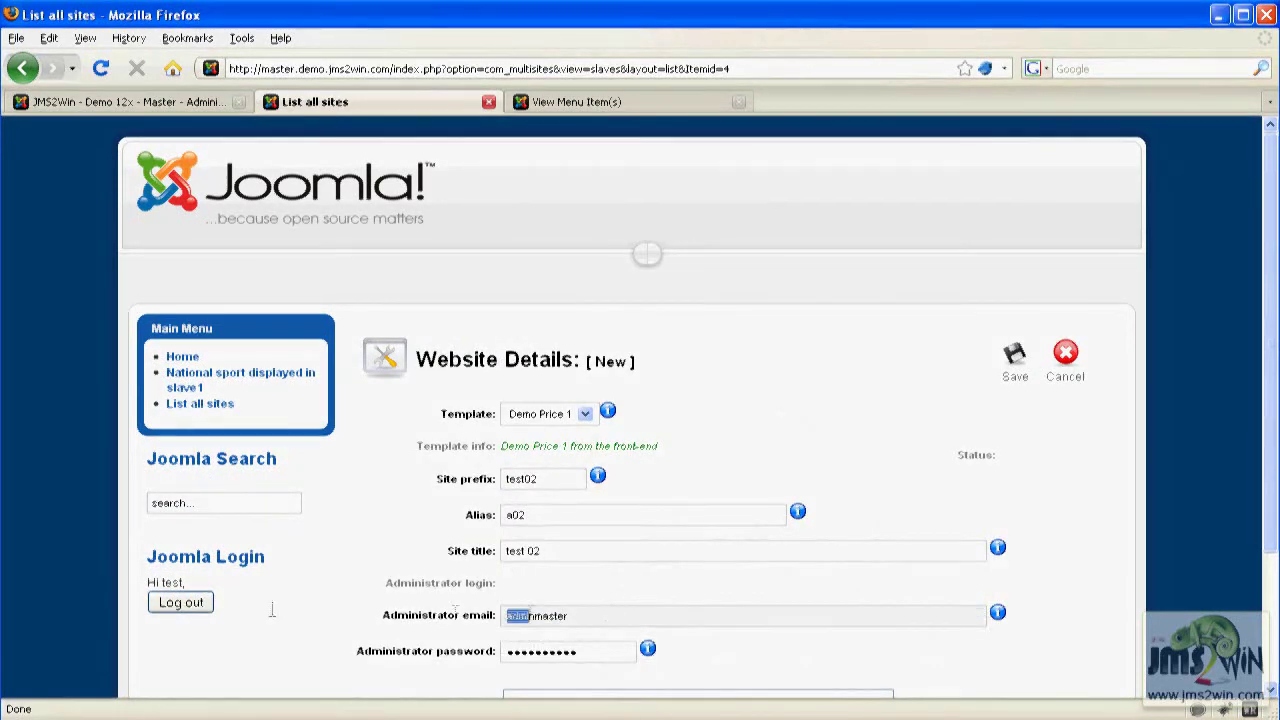
pyautogui.scroll(-3, 700, 400)
pyautogui.click(1017, 190)
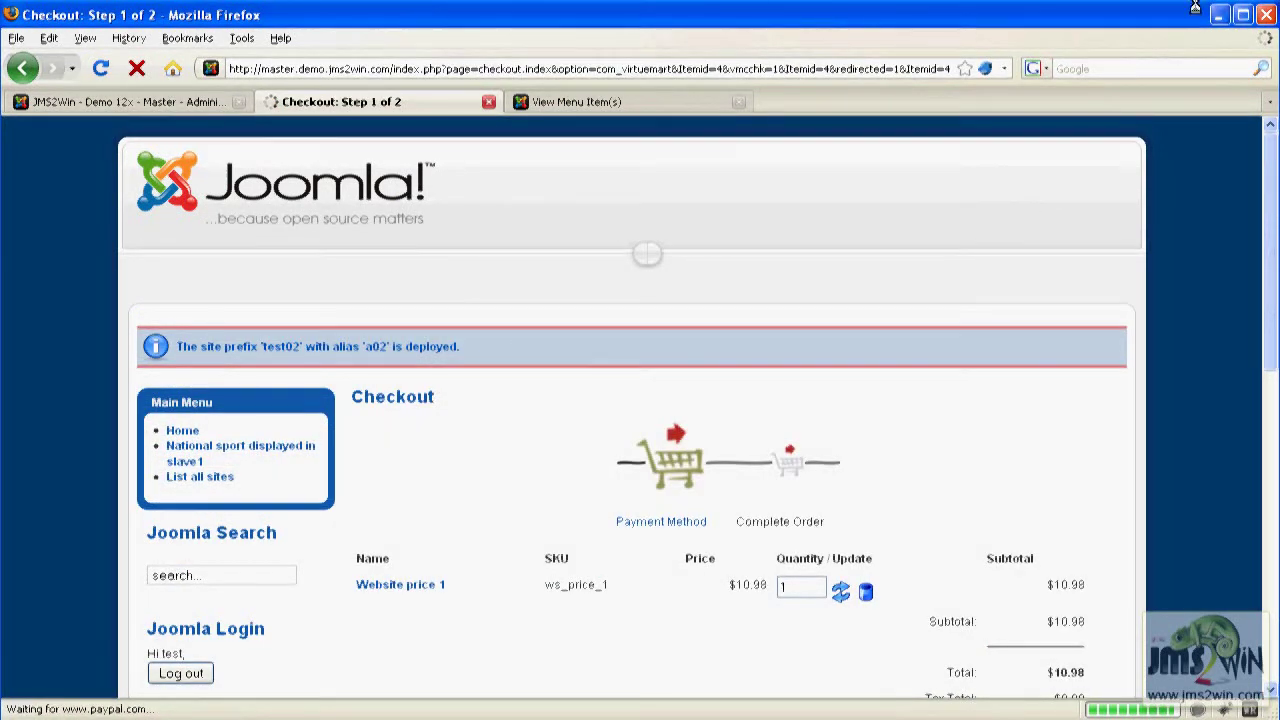
# Choose Cash On Delivery as the payment method for Website price 1 and continue.
pyautogui.moveTo(1276, 204); pyautogui.dragTo(1272, 226)
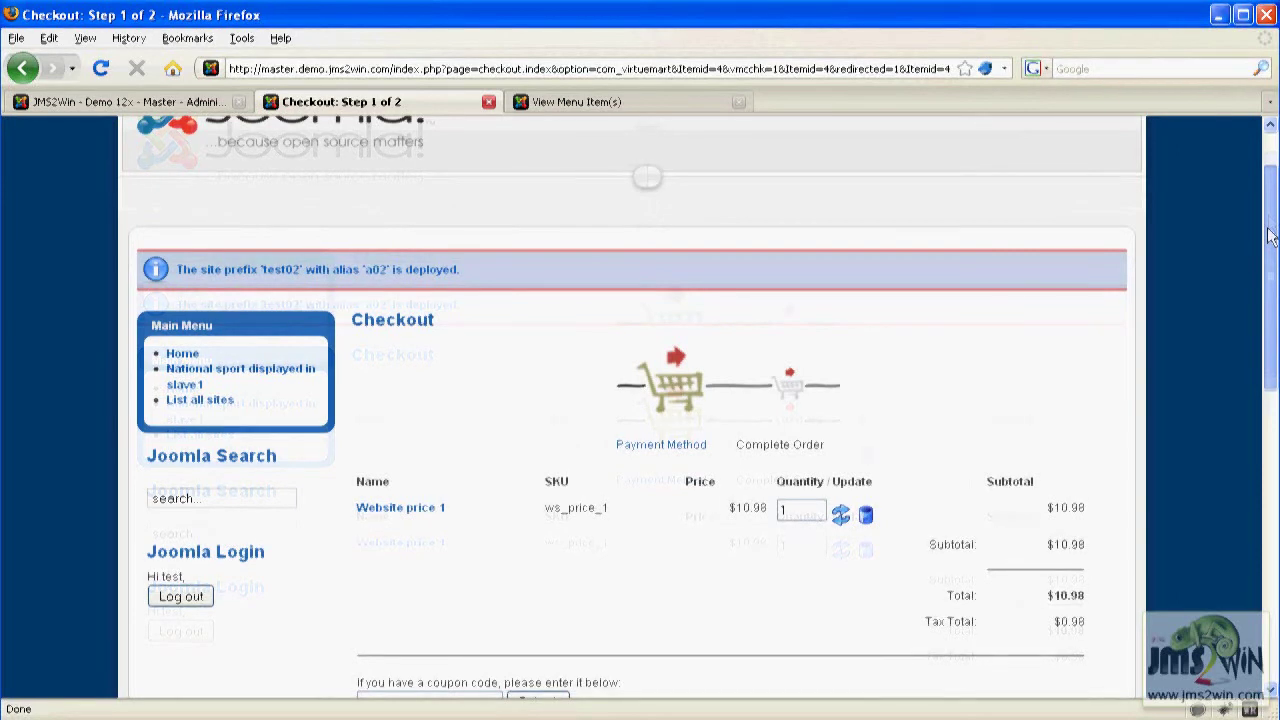
pyautogui.moveTo(1270, 236); pyautogui.dragTo(1255, 453)
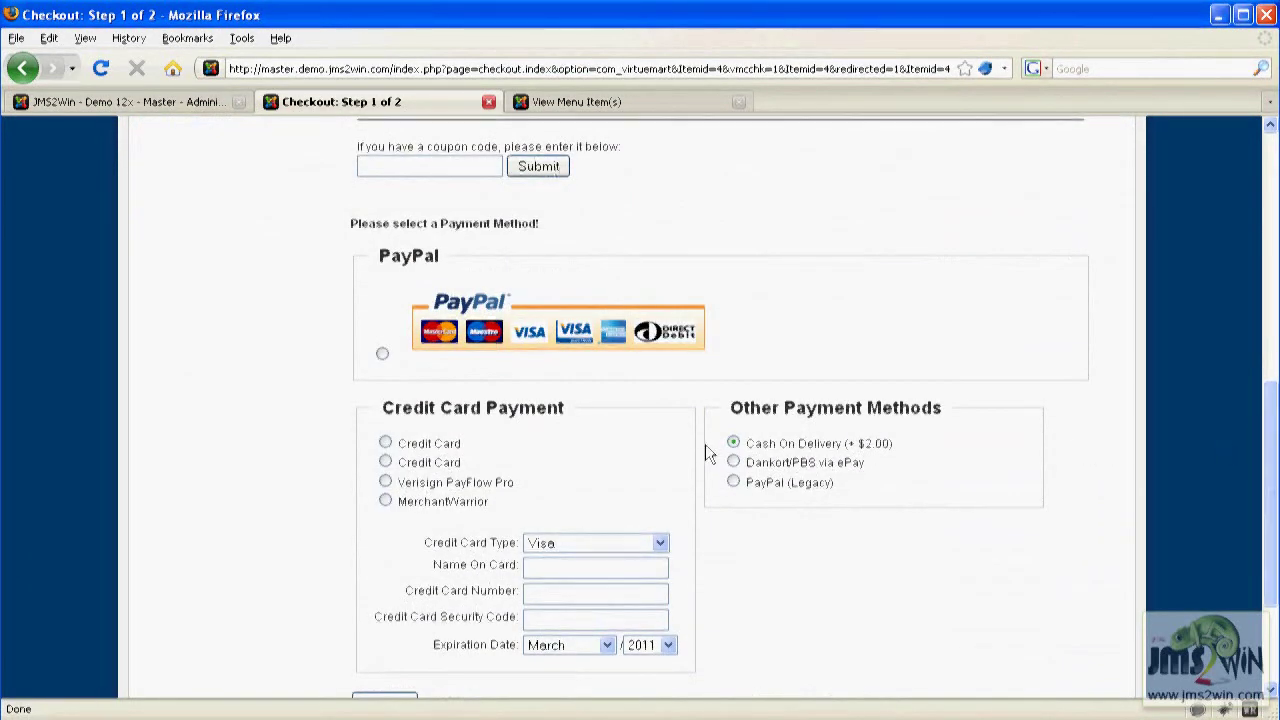
pyautogui.click(800, 443)
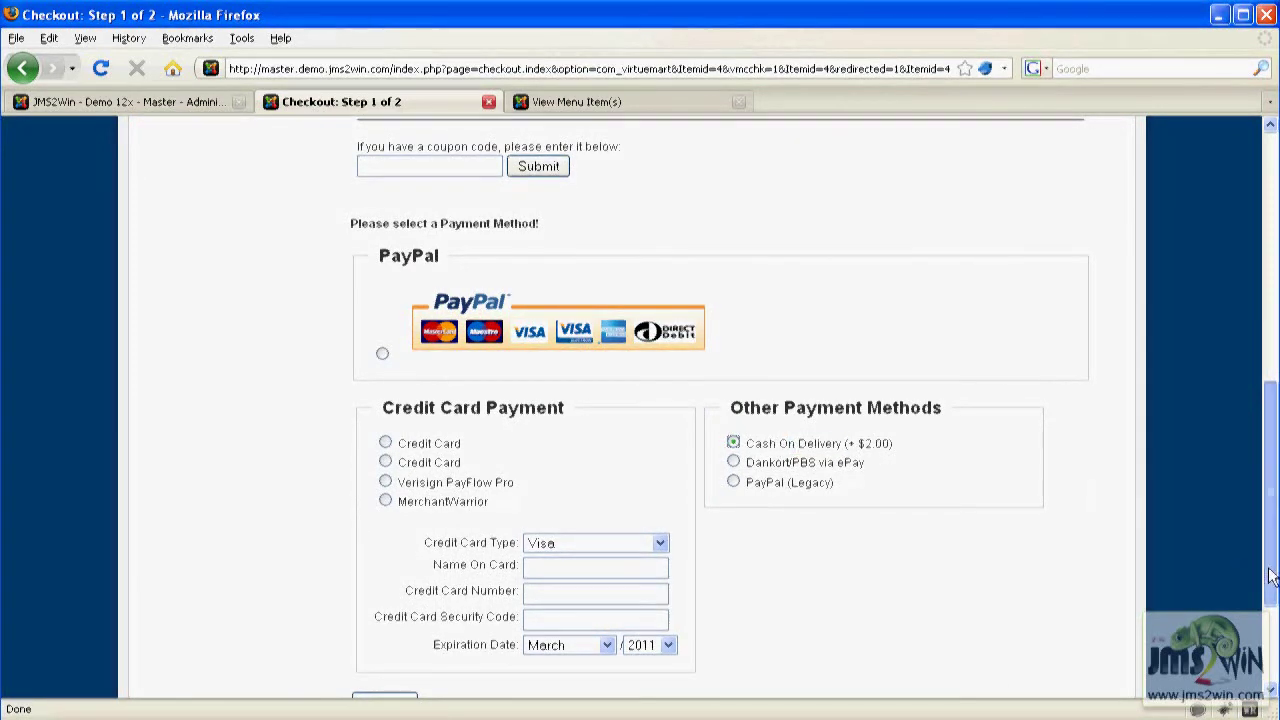
pyautogui.moveTo(1272, 583); pyautogui.dragTo(1270, 650)
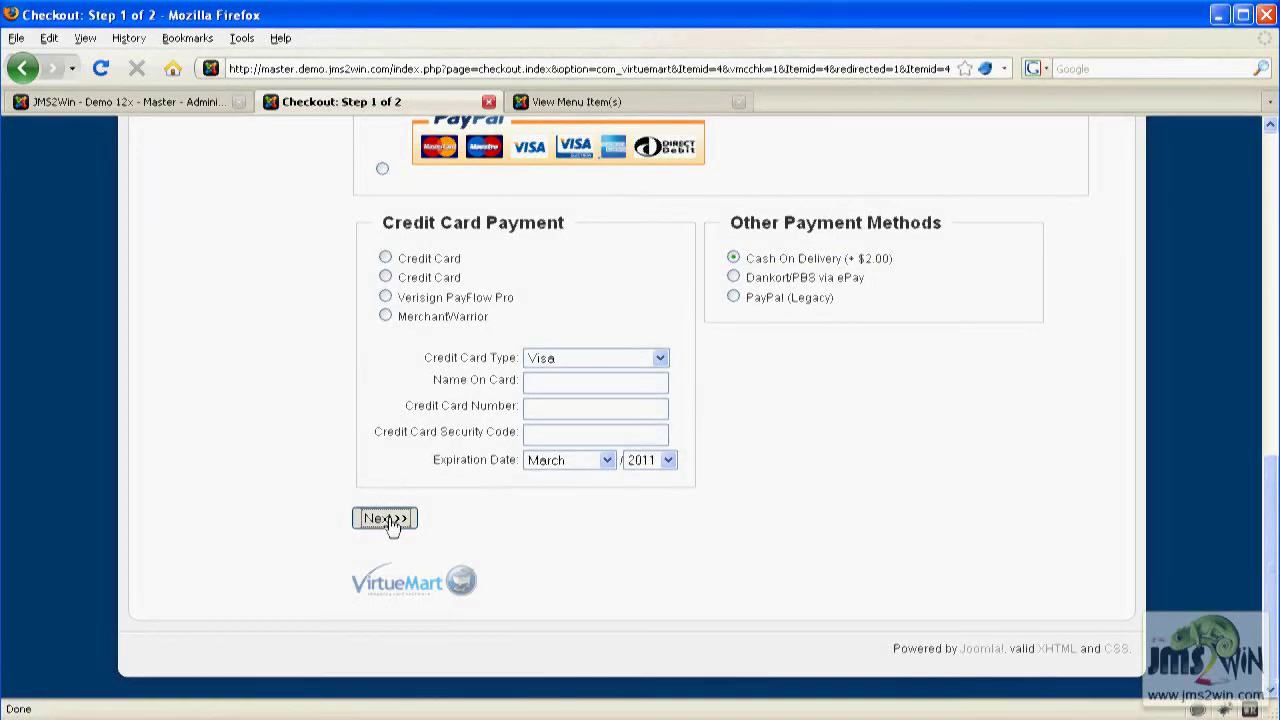
pyautogui.click(390, 522)
# Add the note 'Test', confirm the order, and open List all sites in a new tab.
pyautogui.scroll(-4, 697, 316)
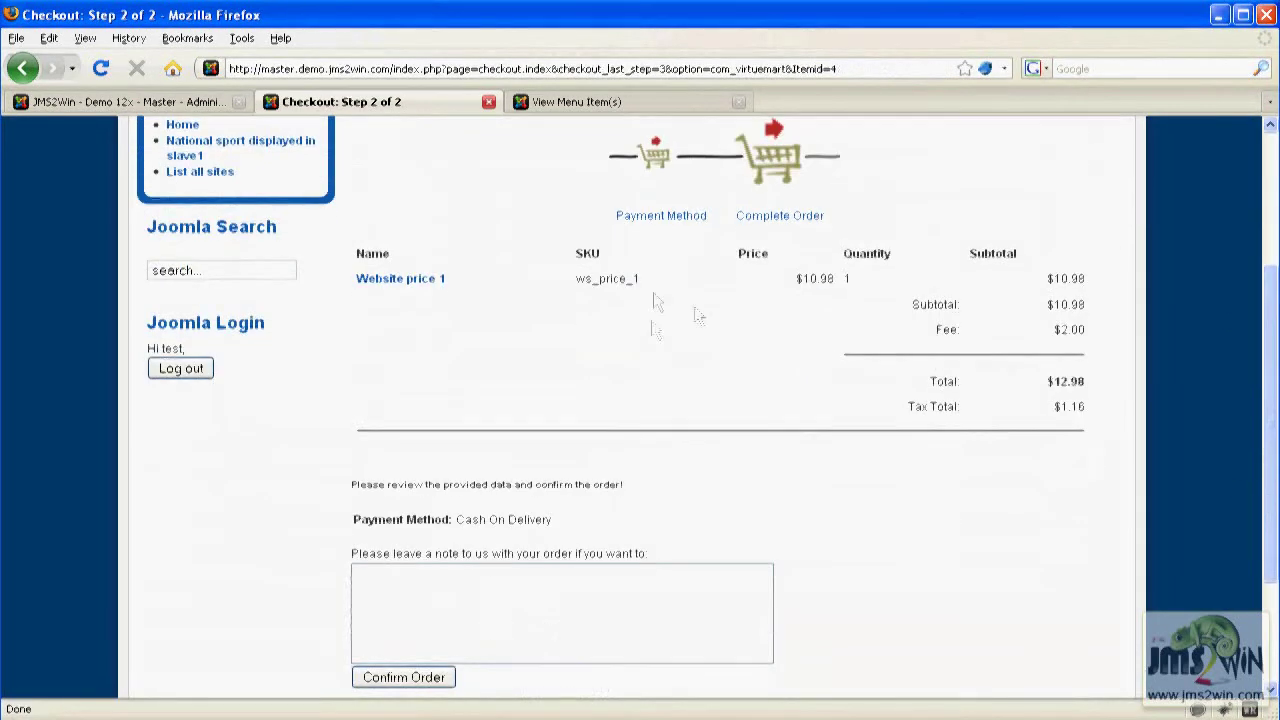
pyautogui.write('Test')
pyautogui.scroll(-3, 640, 400)
pyautogui.scroll(3, 640, 400)
pyautogui.click(404, 677)
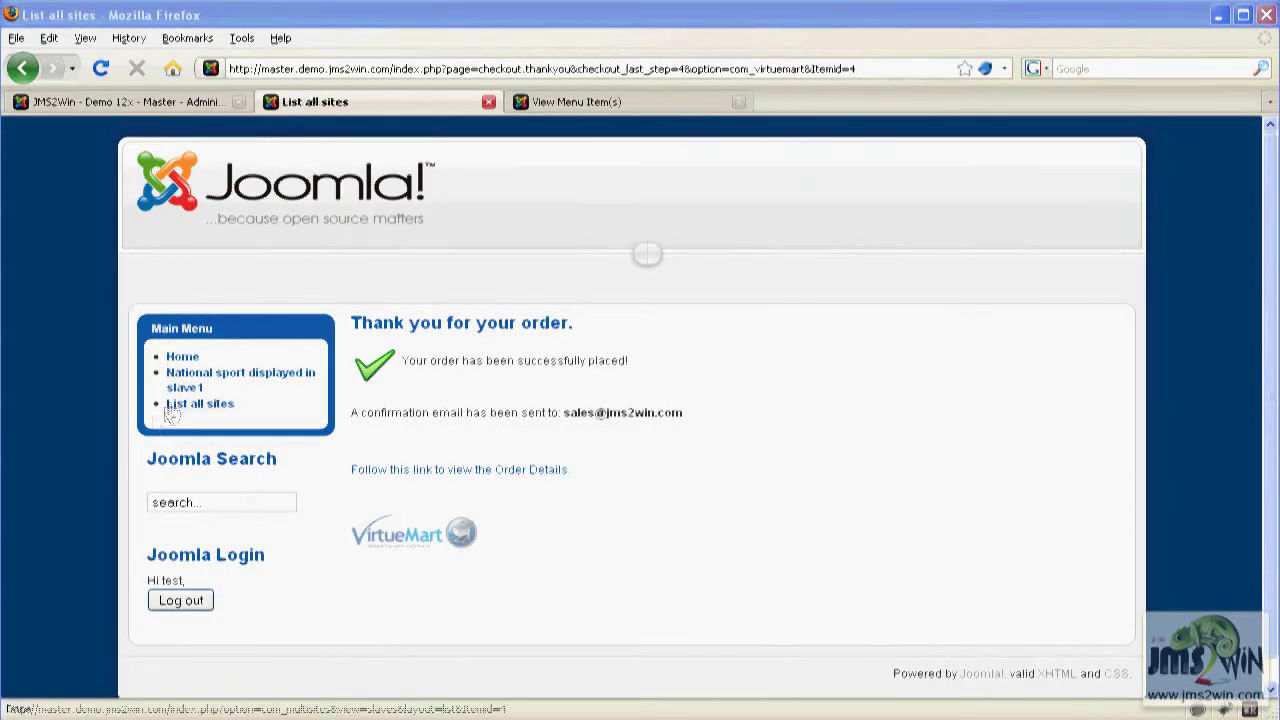
pyautogui.rightClick(190, 413)
pyautogui.click(236, 437)
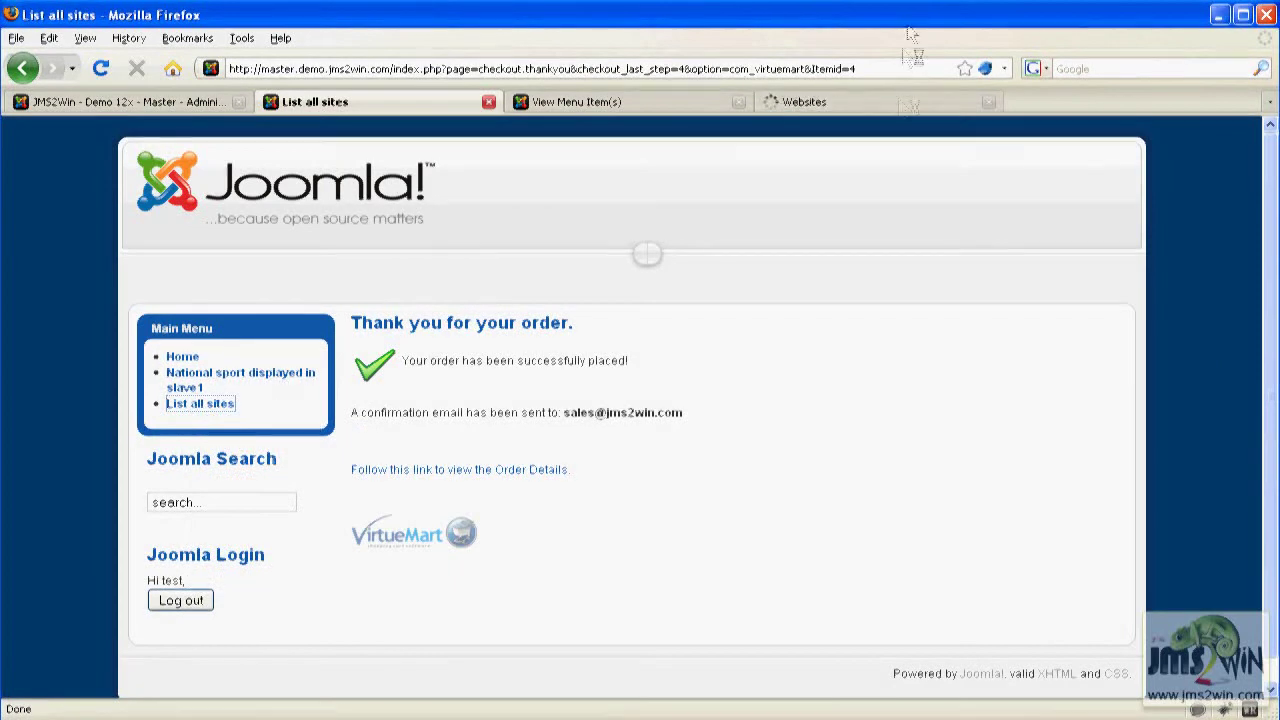
# Check that test02 shows Pending on the front-end list and in Site Manager row 8.
pyautogui.click(871, 101)
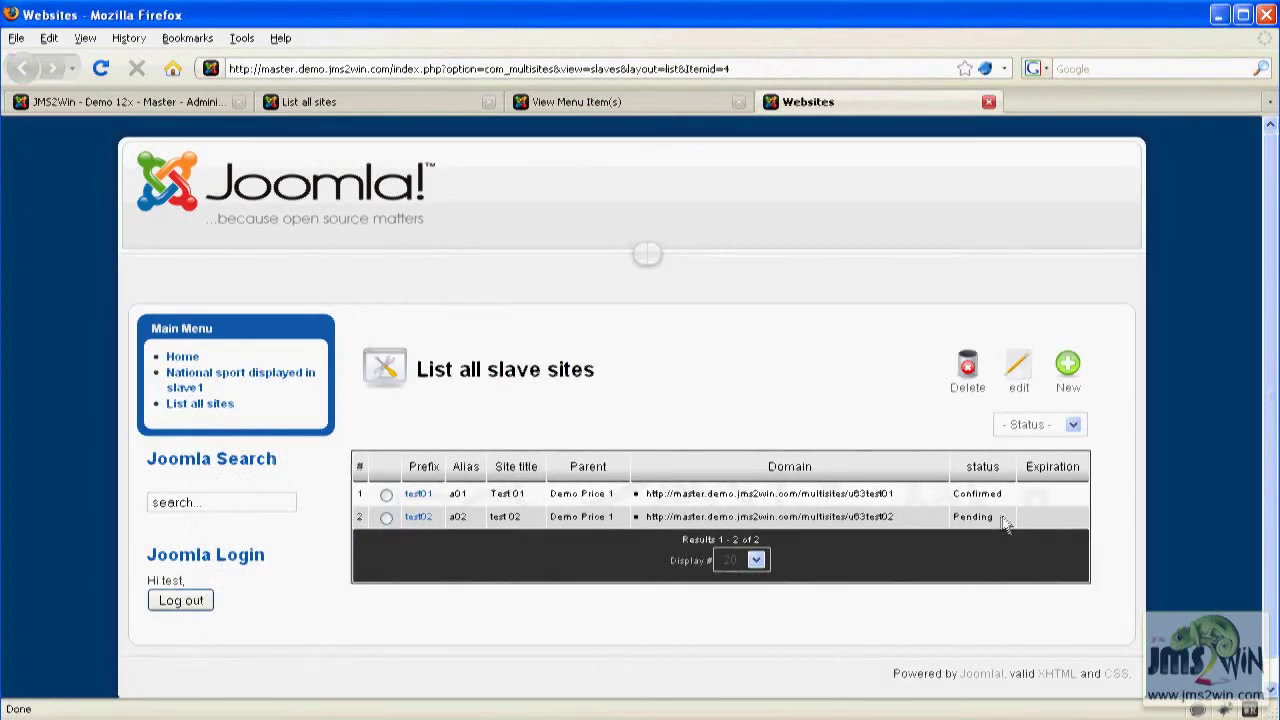
pyautogui.moveTo(1002, 515); pyautogui.dragTo(950, 517)
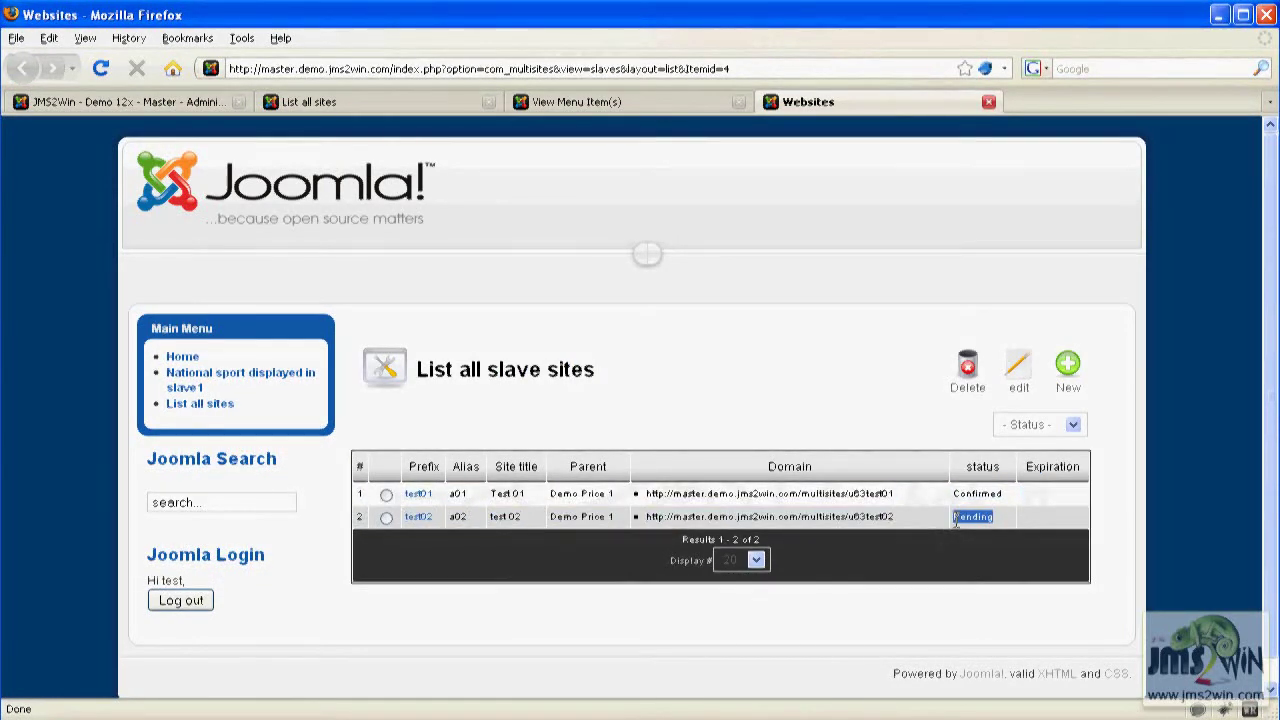
pyautogui.click(171, 103)
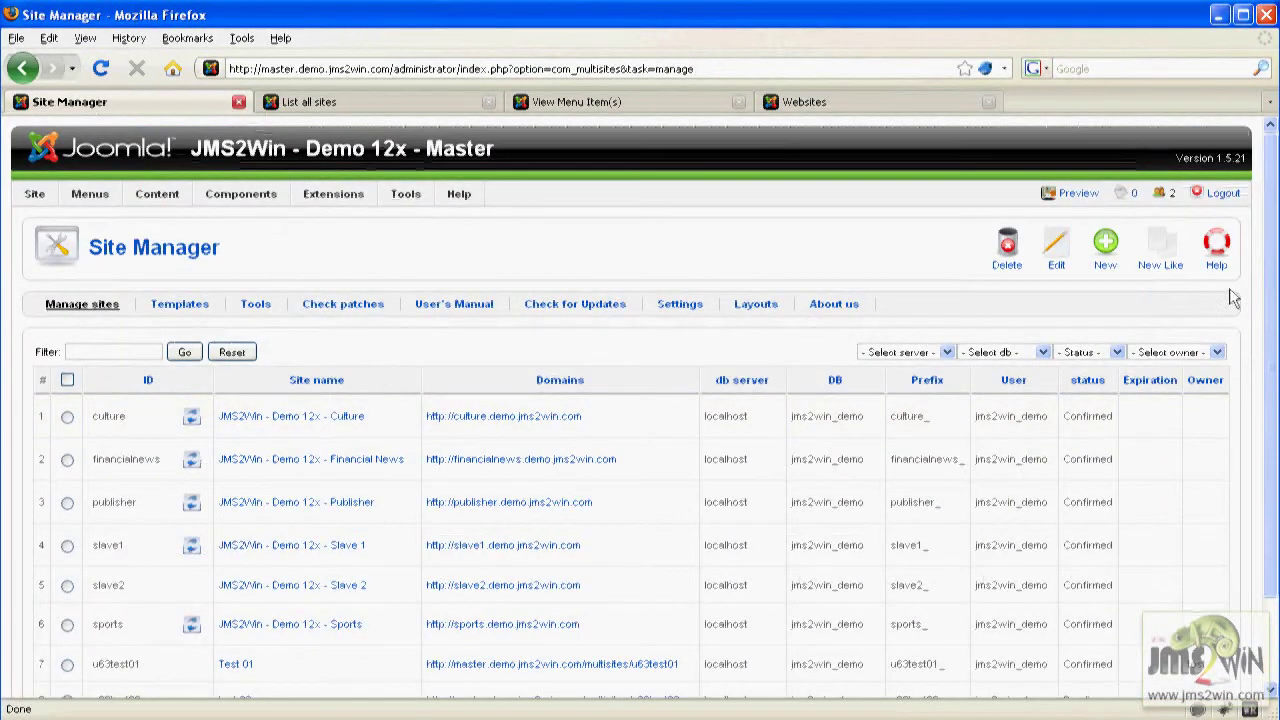
pyautogui.scroll(-2, 700, 450)
pyautogui.moveTo(252, 602); pyautogui.dragTo(213, 603)
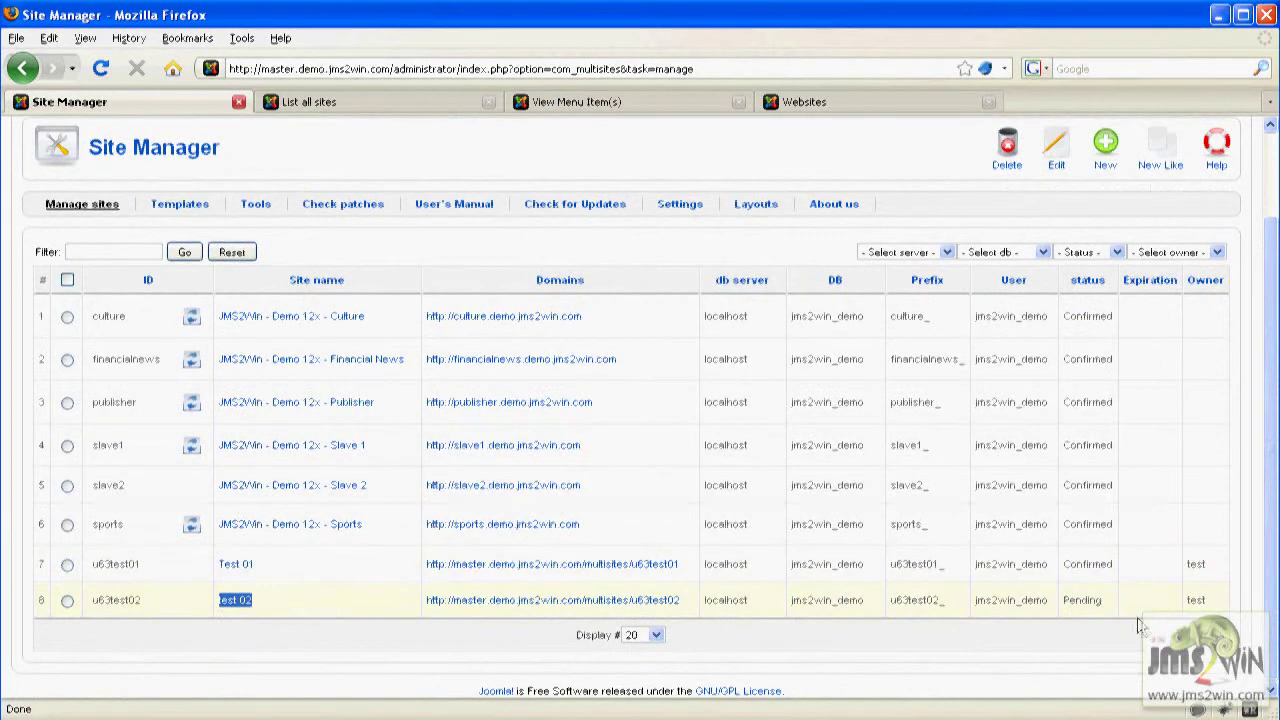
pyautogui.moveTo(1108, 601); pyautogui.dragTo(1043, 602)
pyautogui.moveTo(1216, 602); pyautogui.dragTo(1165, 608)
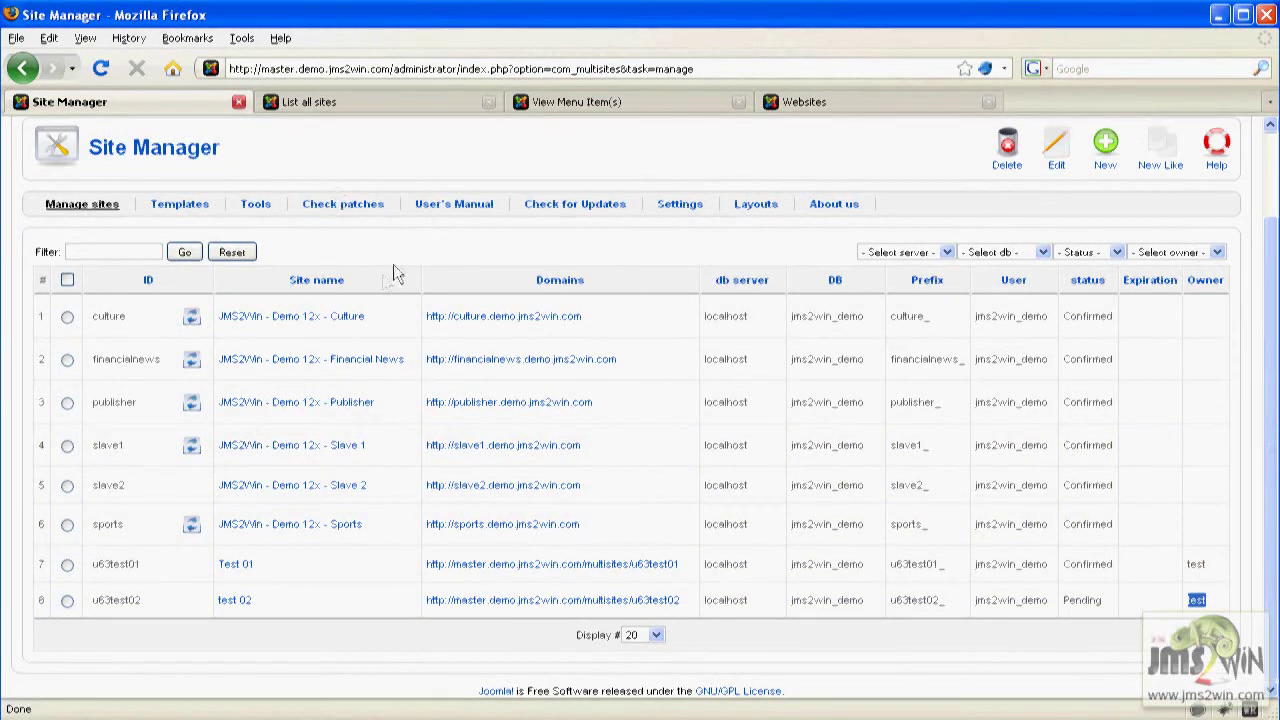
pyautogui.scroll(2, 393, 264)
# Open the pending website order from VirtueMart's Orders list.
pyautogui.moveTo(297, 185)
pyautogui.moveTo(240, 172)
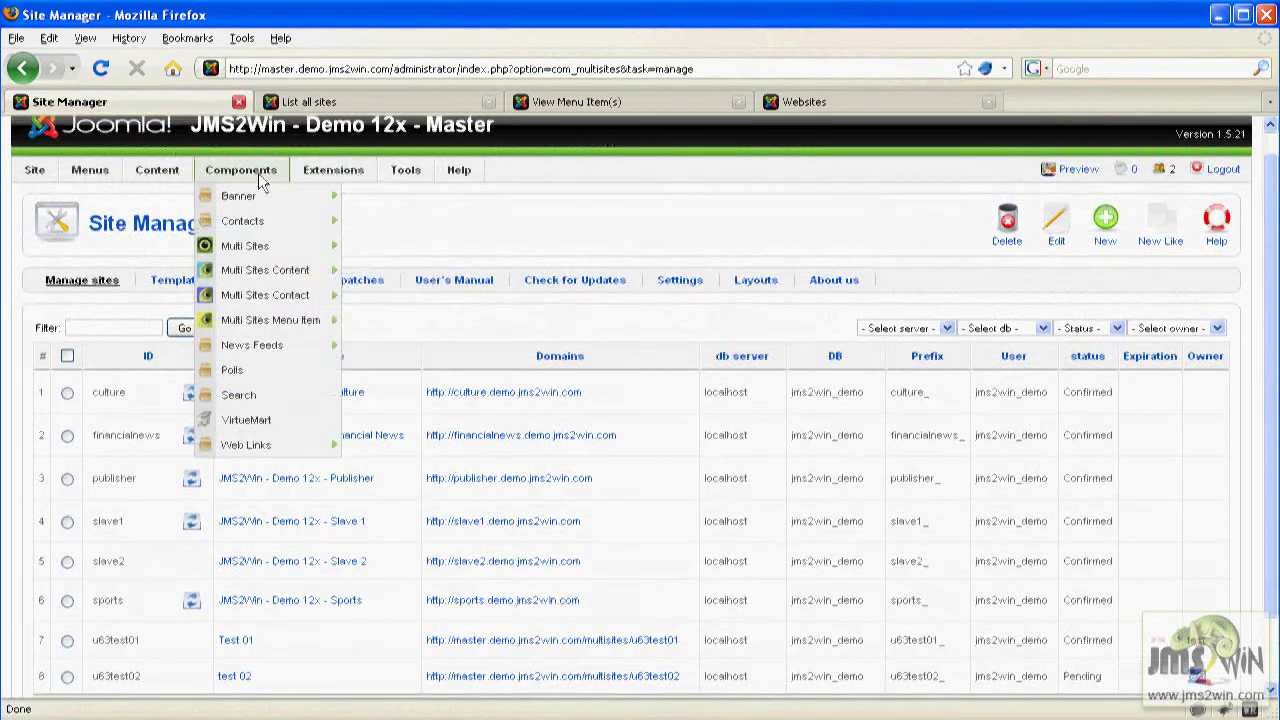
pyautogui.moveTo(240, 446)
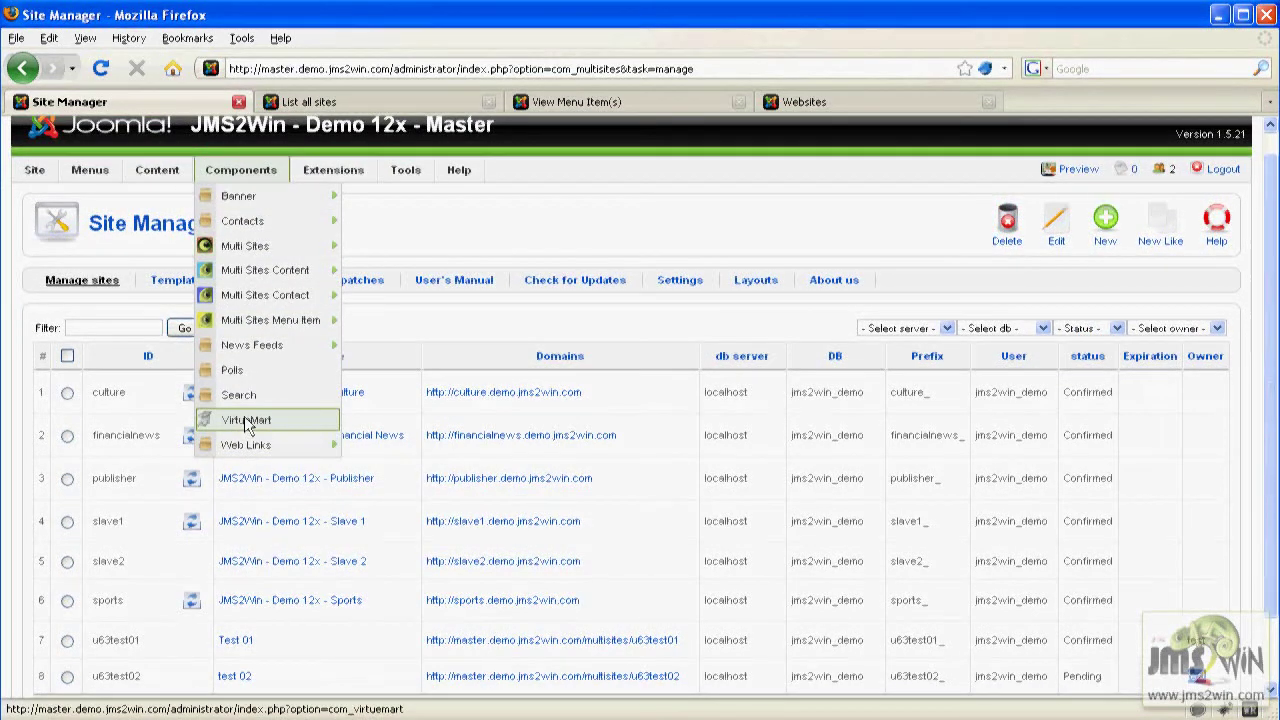
pyautogui.click(247, 421)
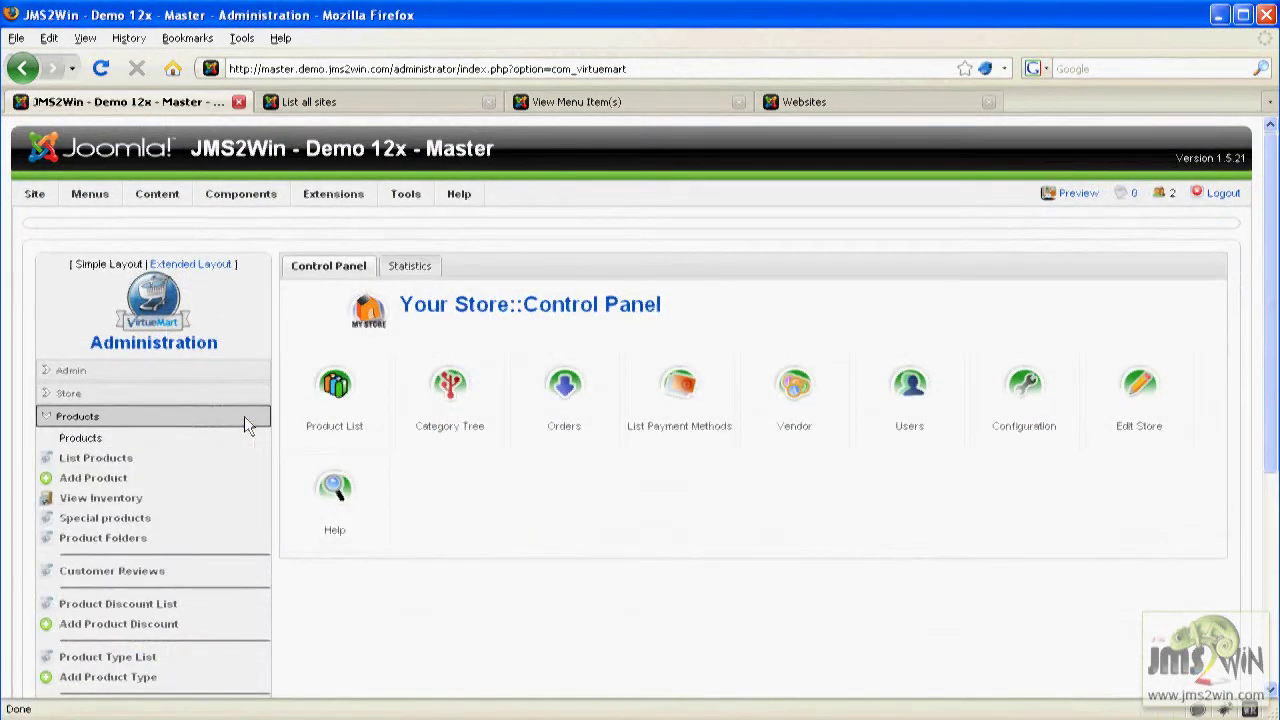
pyautogui.click(567, 390)
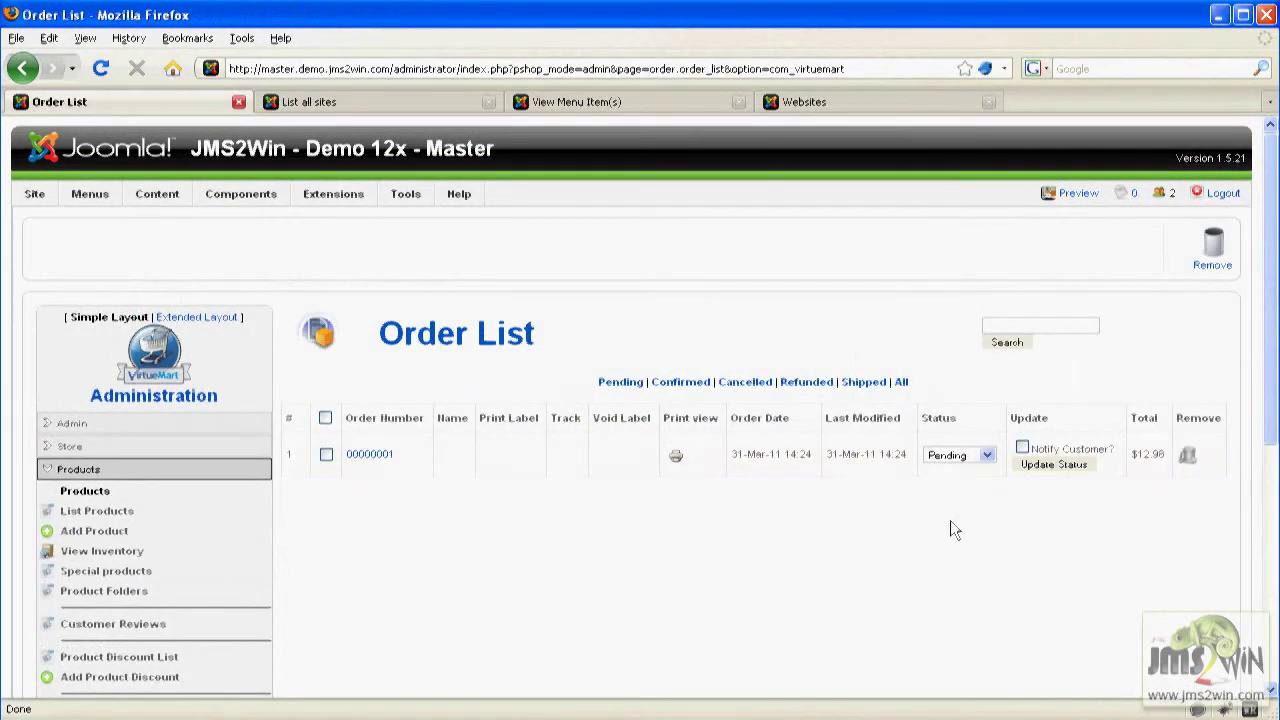
pyautogui.moveTo(860, 454); pyautogui.dragTo(1028, 470)
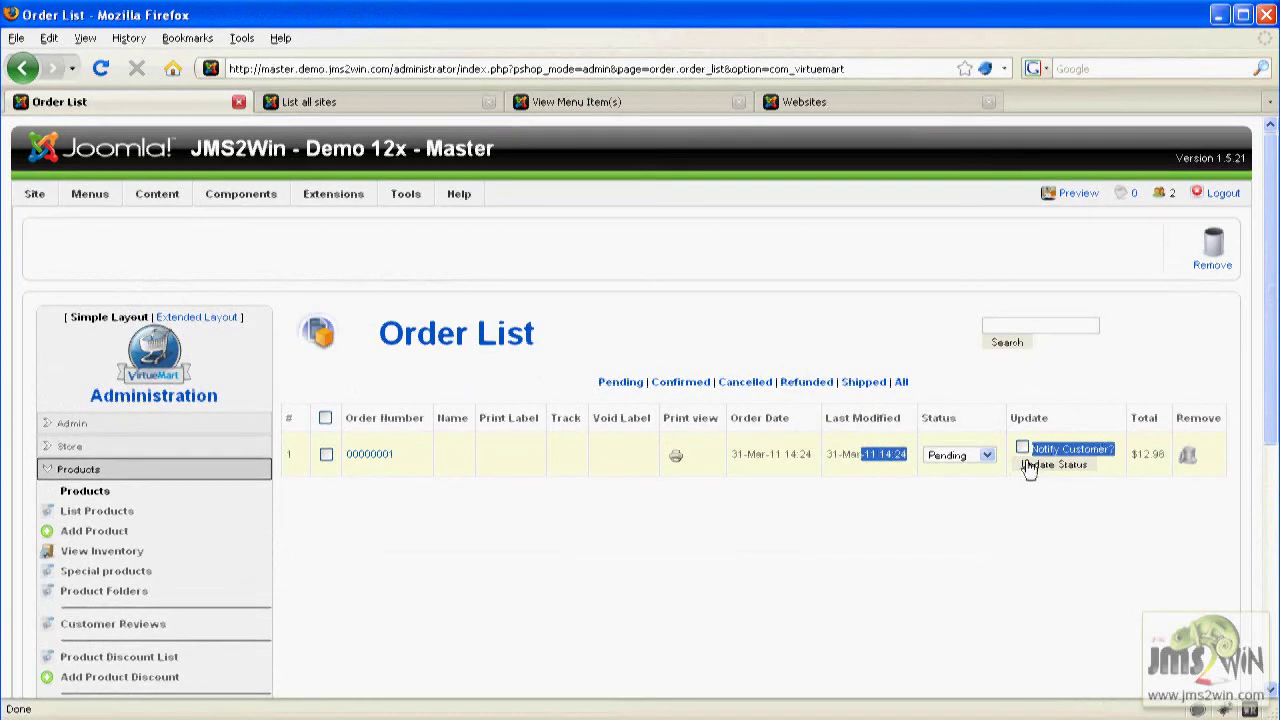
pyautogui.click(369, 456)
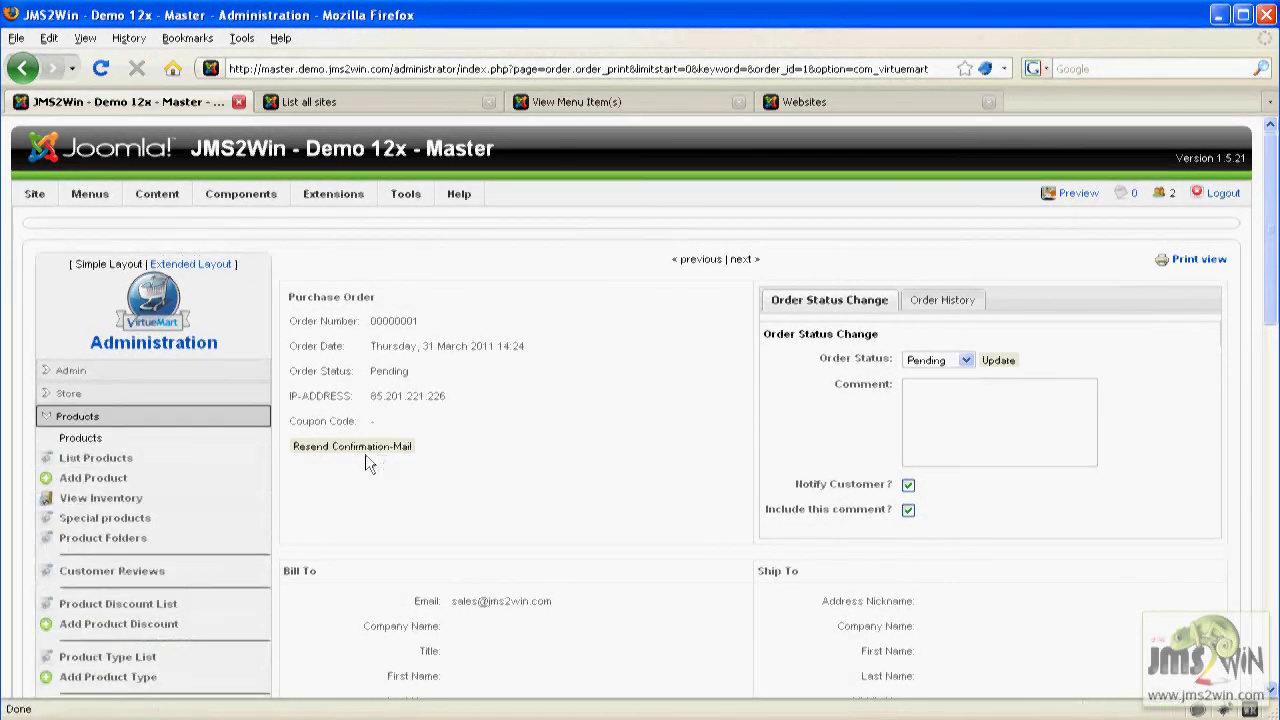
# Set the order status to Confirmed without notifying the customer or including the comment.
pyautogui.click(952, 361)
pyautogui.click(948, 389)
pyautogui.click(908, 485)
pyautogui.click(908, 509)
pyautogui.click(1003, 361)
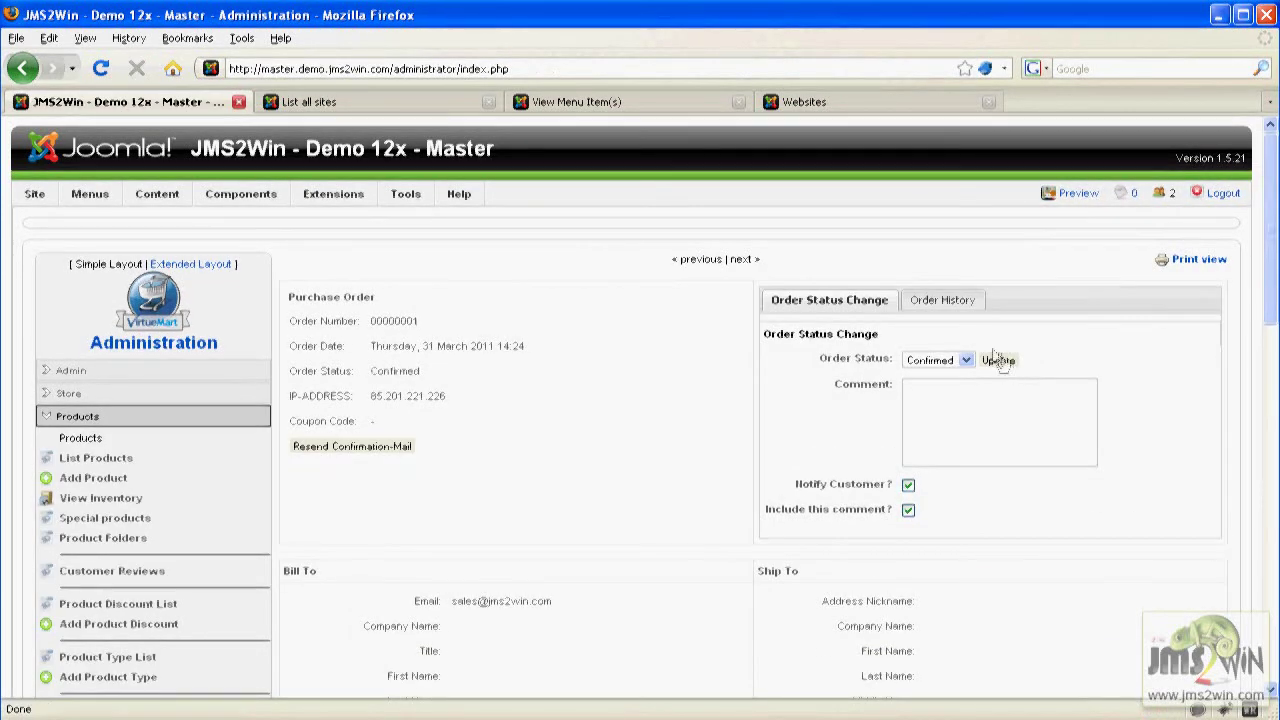
# Verify u63test02 (test 02) shows Confirmed in Site Manager and on the reloaded site list.
pyautogui.moveTo(211, 183)
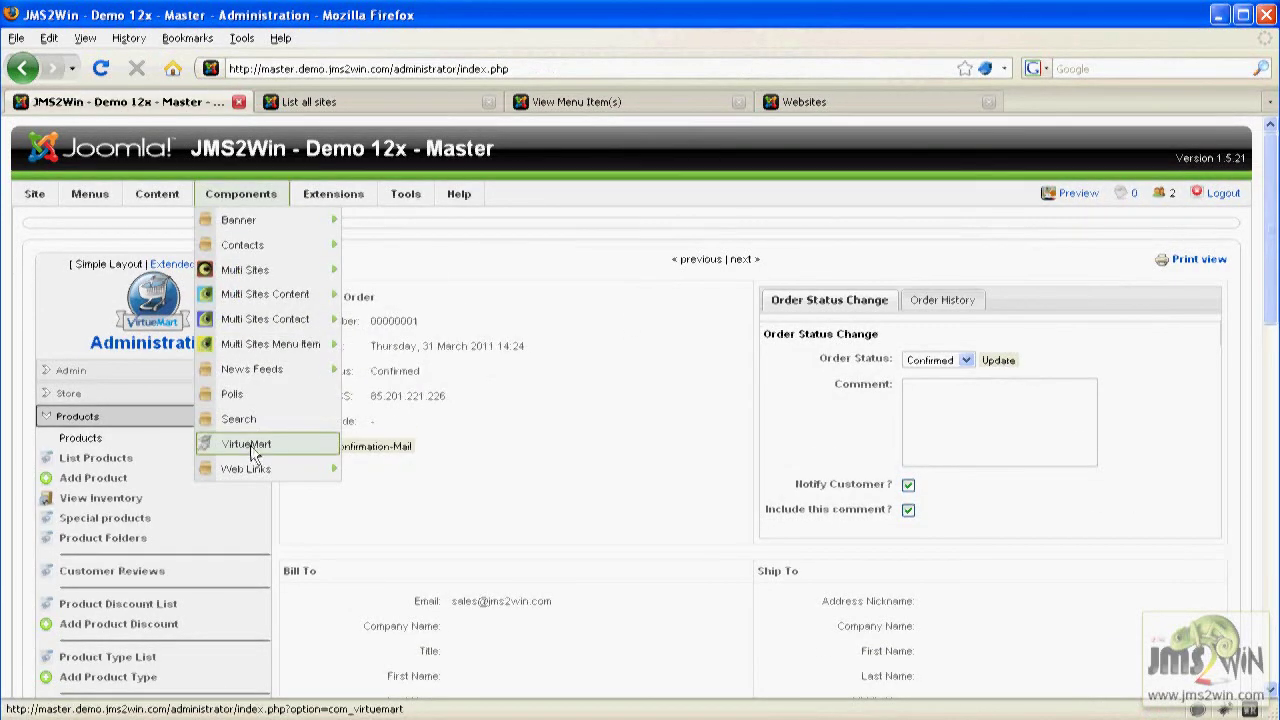
pyautogui.click(266, 273)
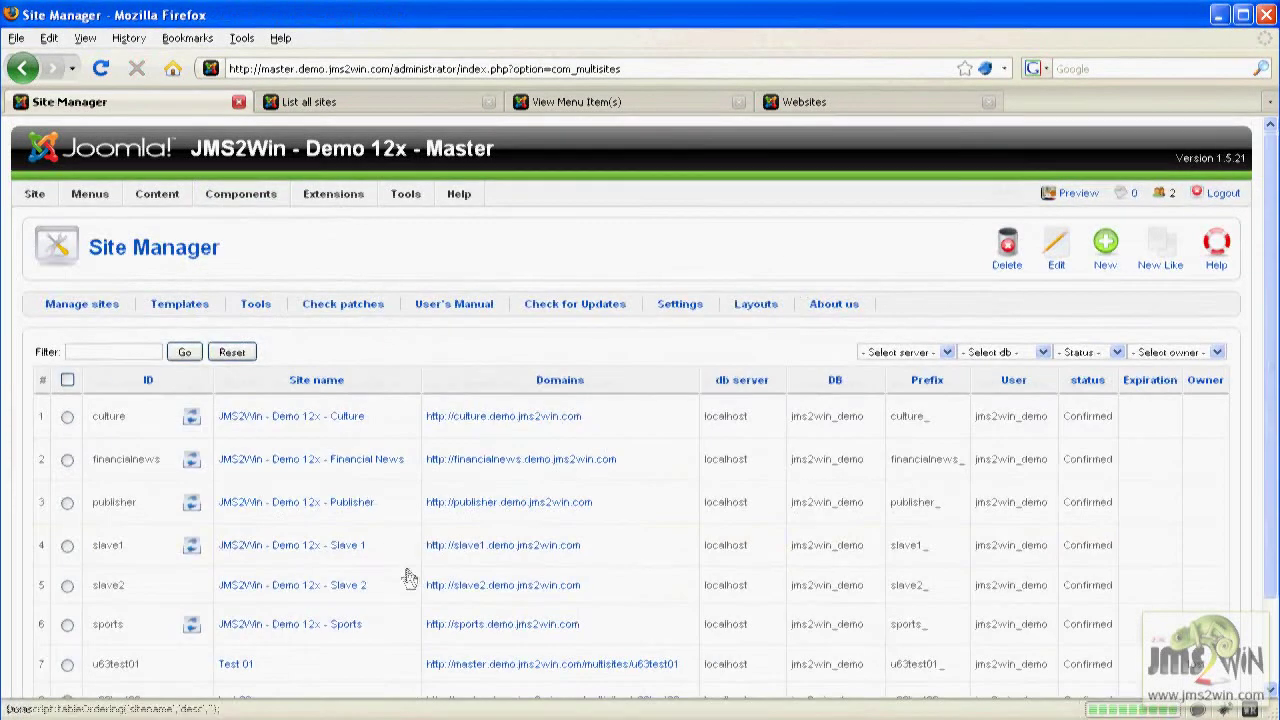
pyautogui.scroll(-2, 1120, 598)
pyautogui.moveTo(1122, 608); pyautogui.dragTo(1062, 607)
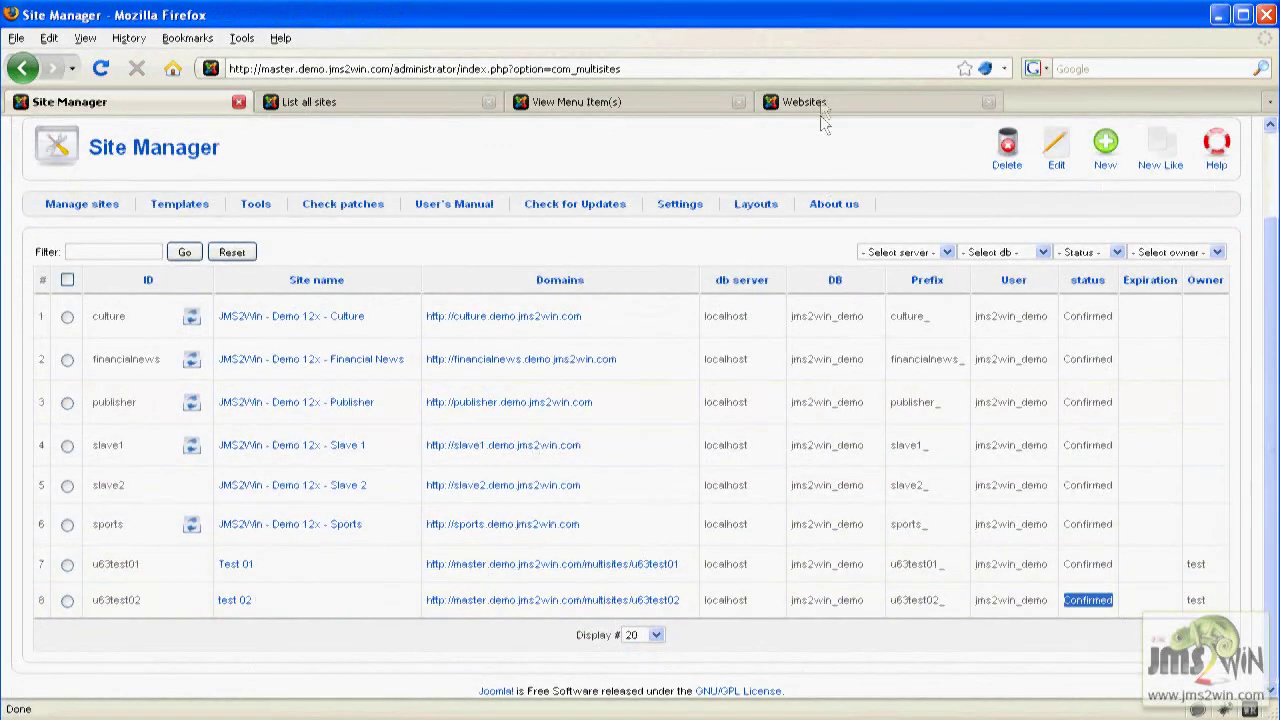
pyautogui.click(820, 108)
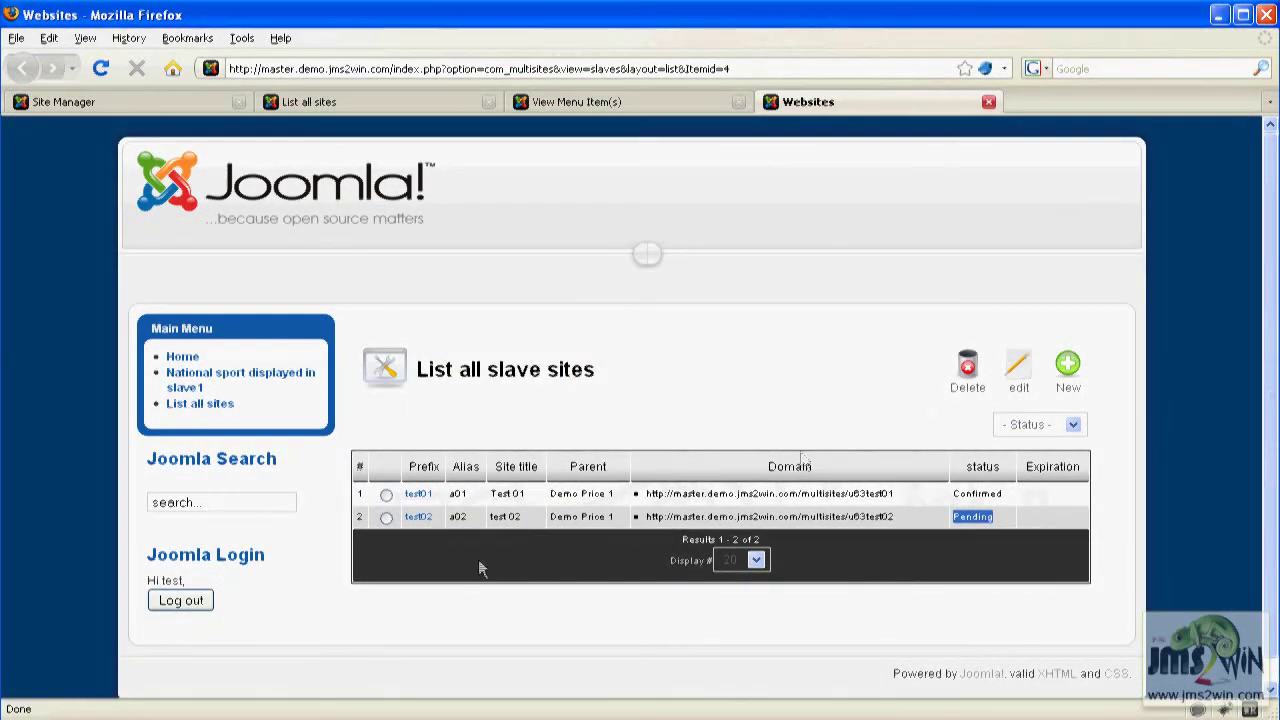
pyautogui.click(200, 405)
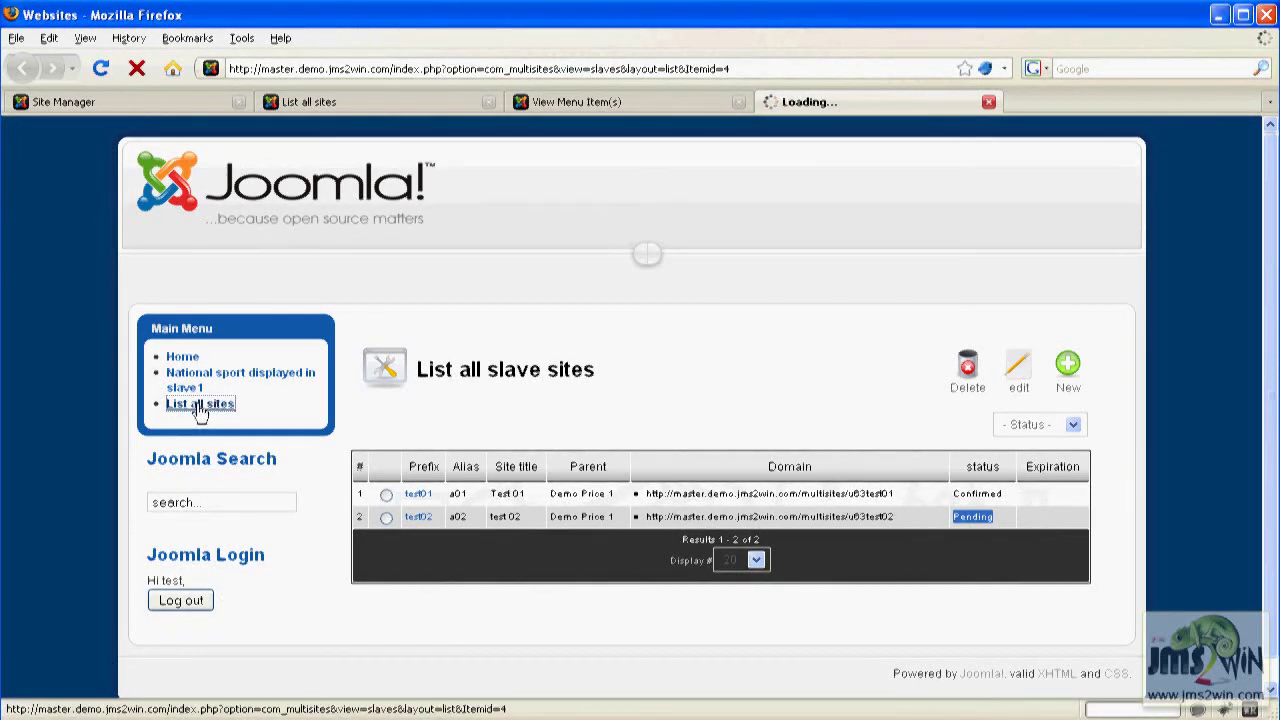
pyautogui.doubleClick(934, 519)
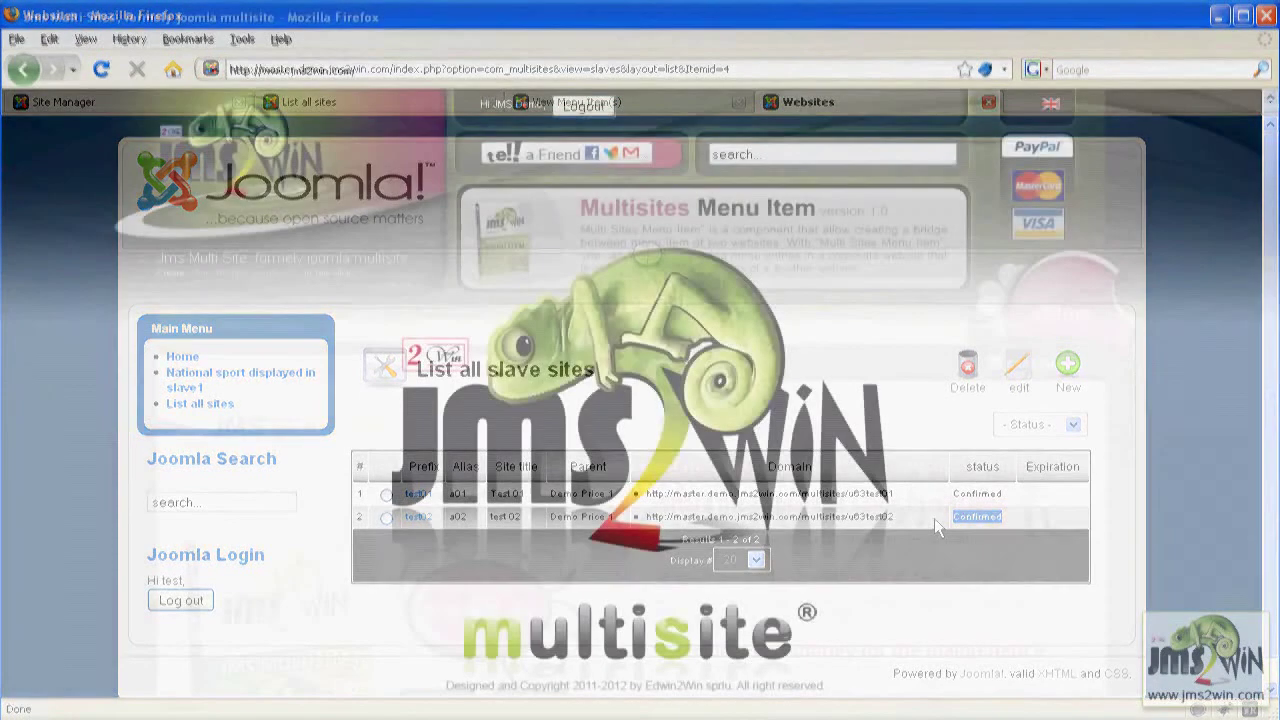